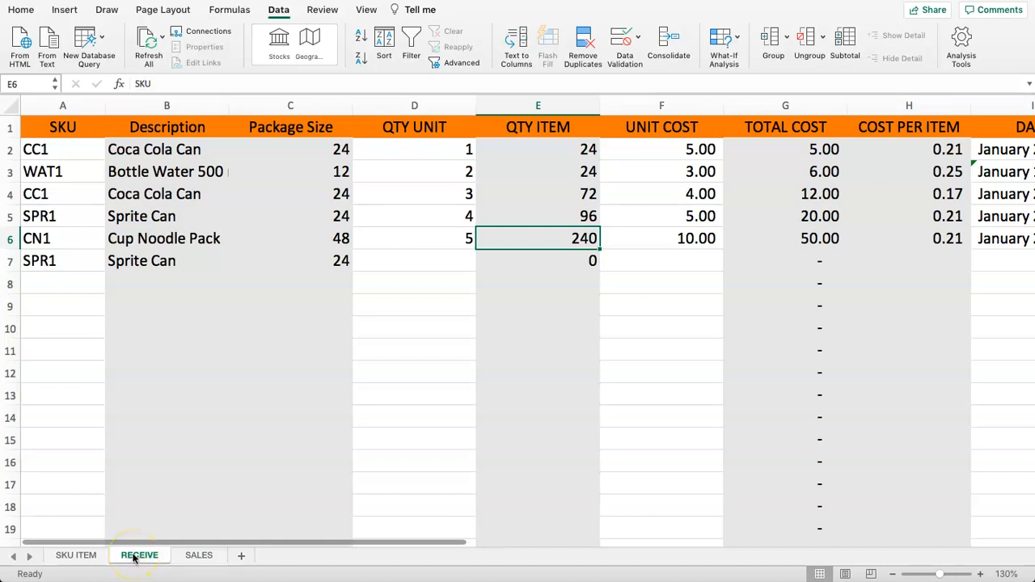
# Create a copy of the RECEIVE sheet and place it at the end of the workbook
pyautogui.rightClick(133, 557)
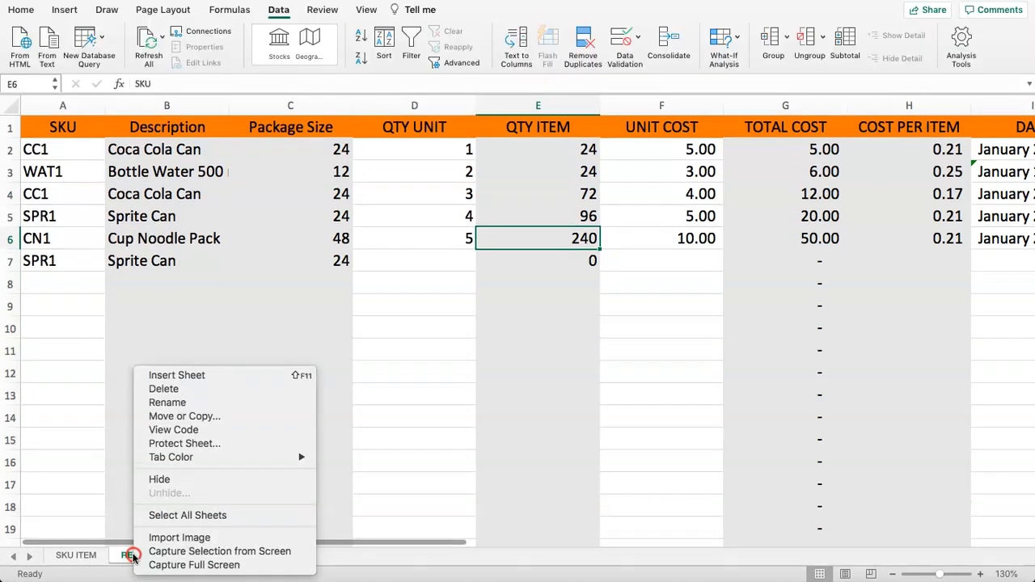
pyautogui.click(203, 415)
pyautogui.click(152, 430)
pyautogui.click(146, 495)
pyautogui.click(256, 521)
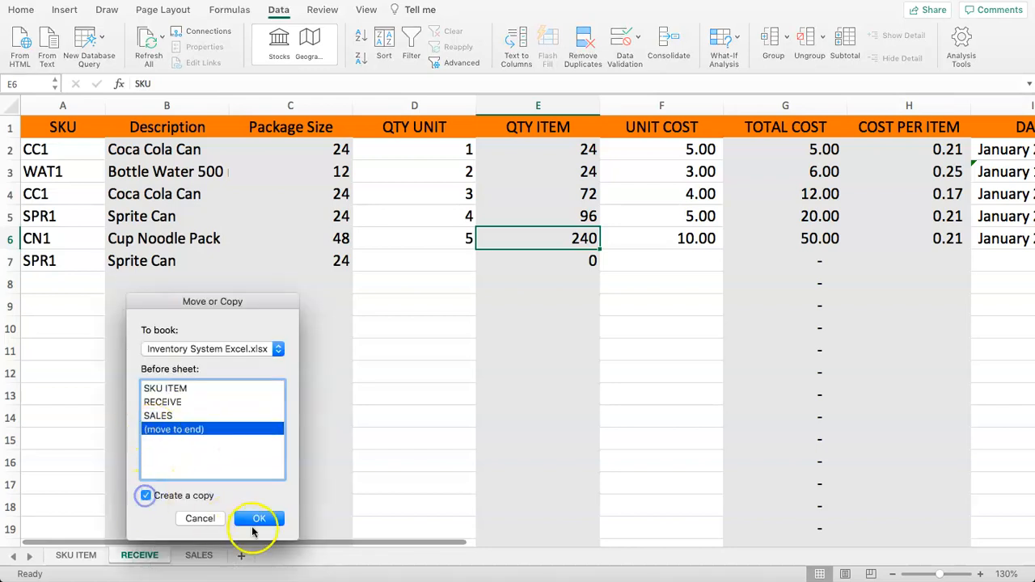
# Rename the copied RECEIVE (2) sheet as INVENTORY
pyautogui.doubleClick(257, 556)
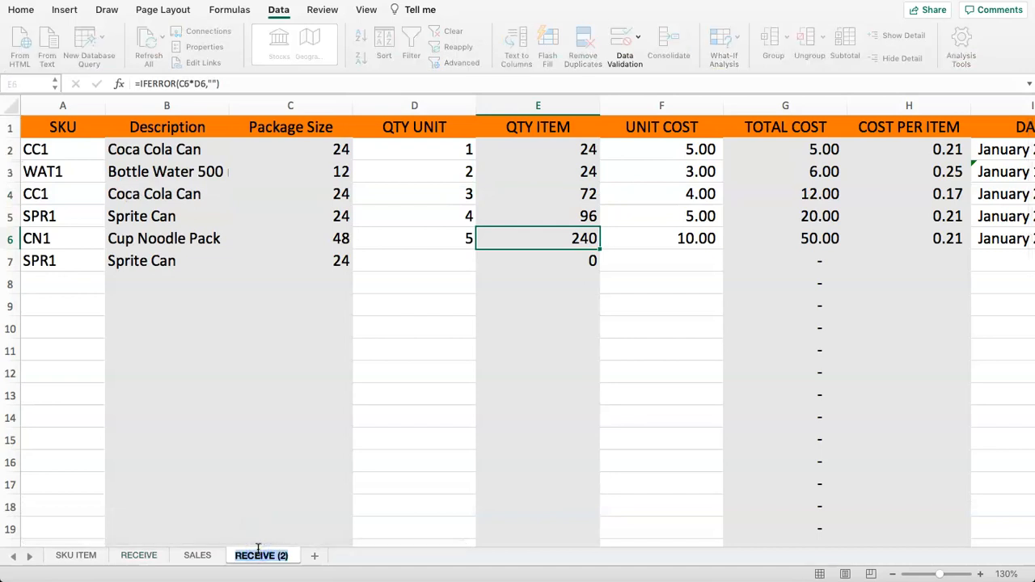
pyautogui.write('IN')
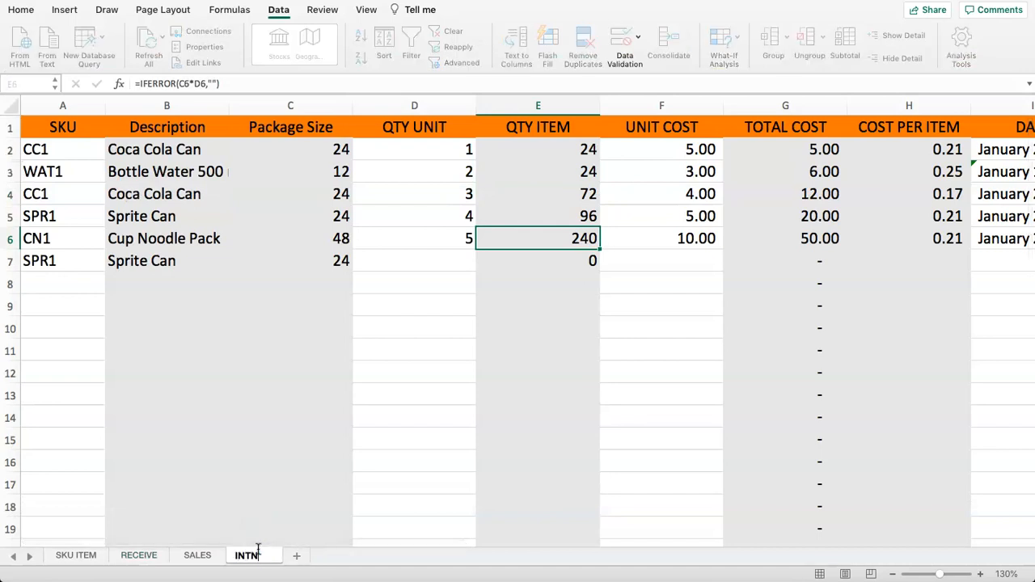
pyautogui.write('VENTORY')
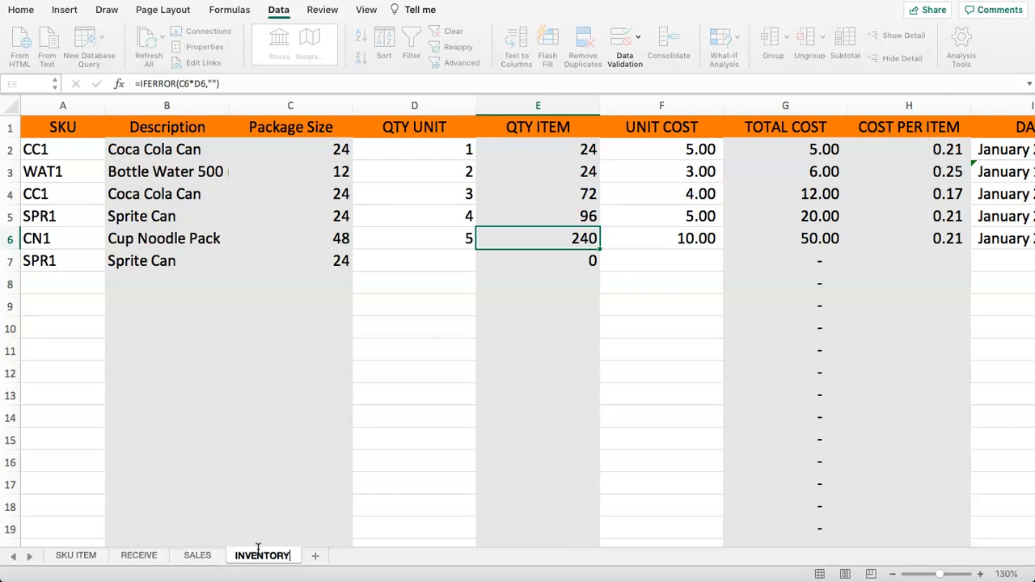
pyautogui.press('Return')
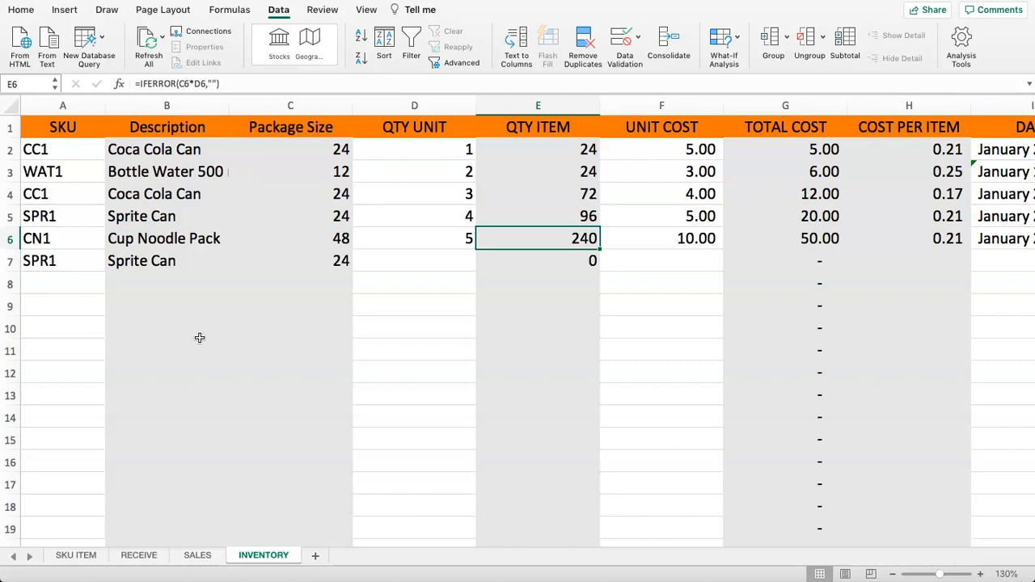
pyautogui.click(62, 127)
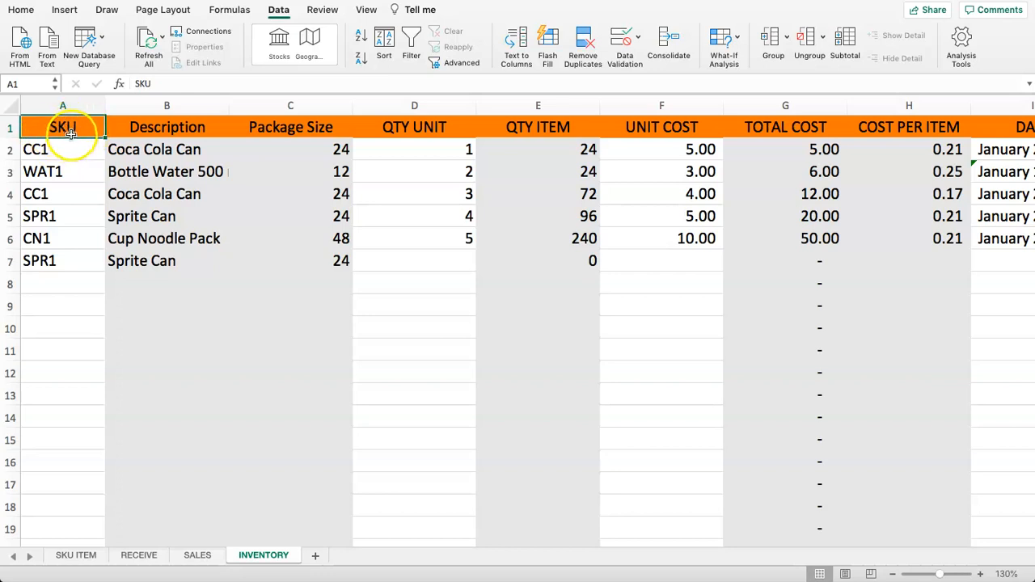
pyautogui.moveTo(65, 152); pyautogui.dragTo(65, 236)
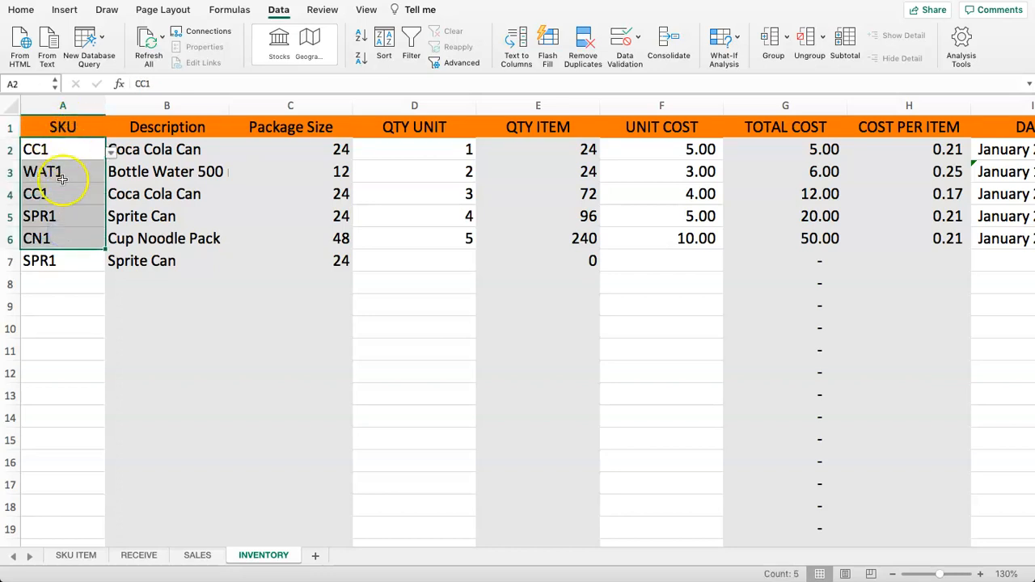
pyautogui.click(139, 127)
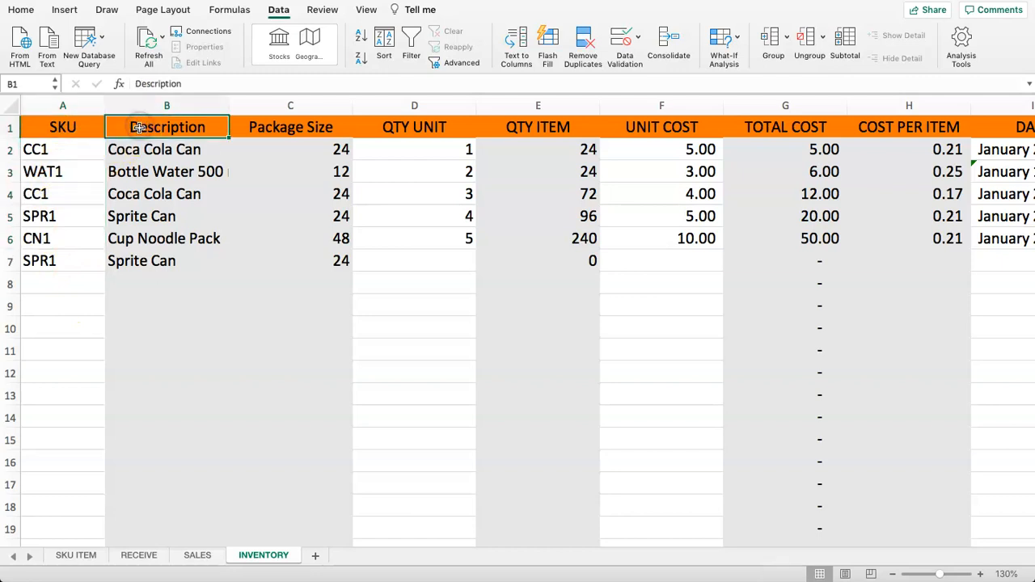
pyautogui.click(234, 130)
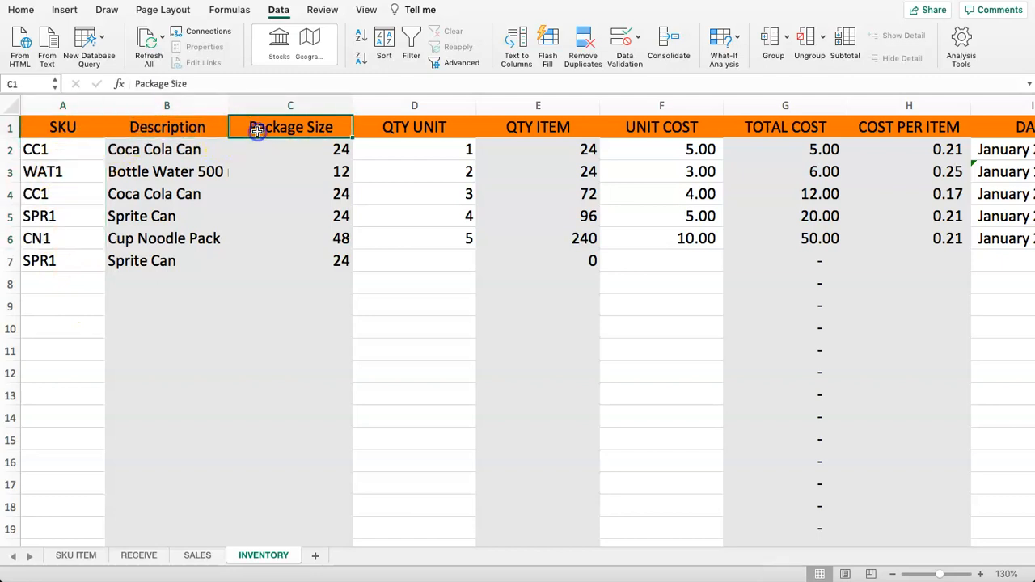
# Change the header in D1 of the INVENTORY sheet to PURCHASE UNIT
pyautogui.click(419, 129)
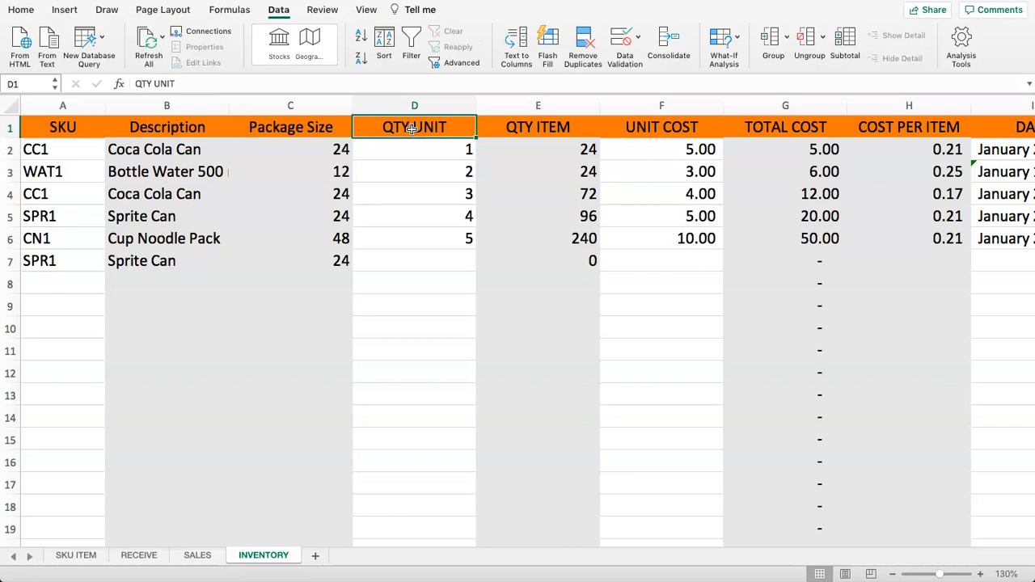
pyautogui.write('PURCHASE')
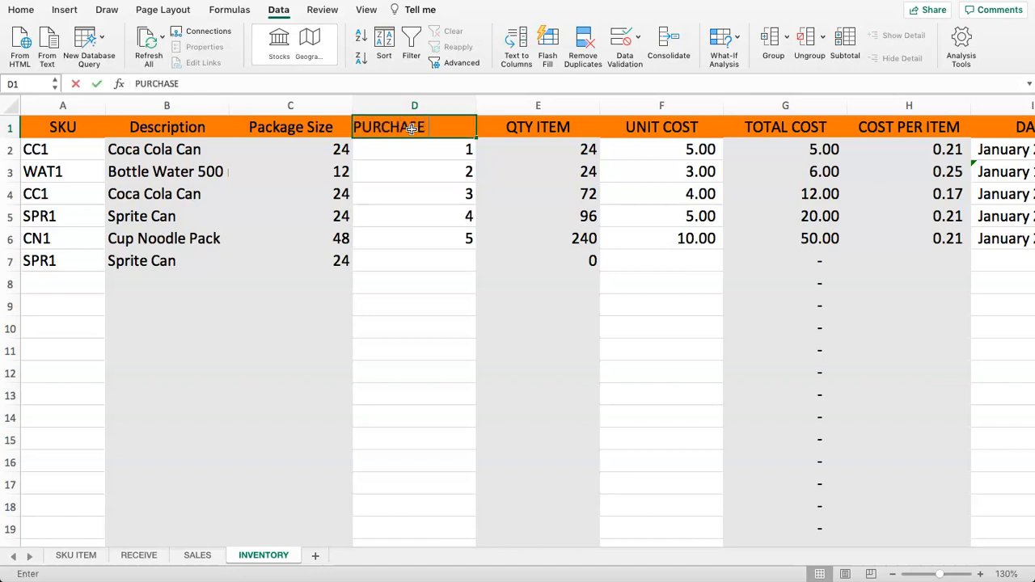
pyautogui.write(' UNIT')
pyautogui.press('Return')
pyautogui.press('Up')
# Change the QTY ITEM header in E1 to PURCHASE ITEM
pyautogui.press('Right')
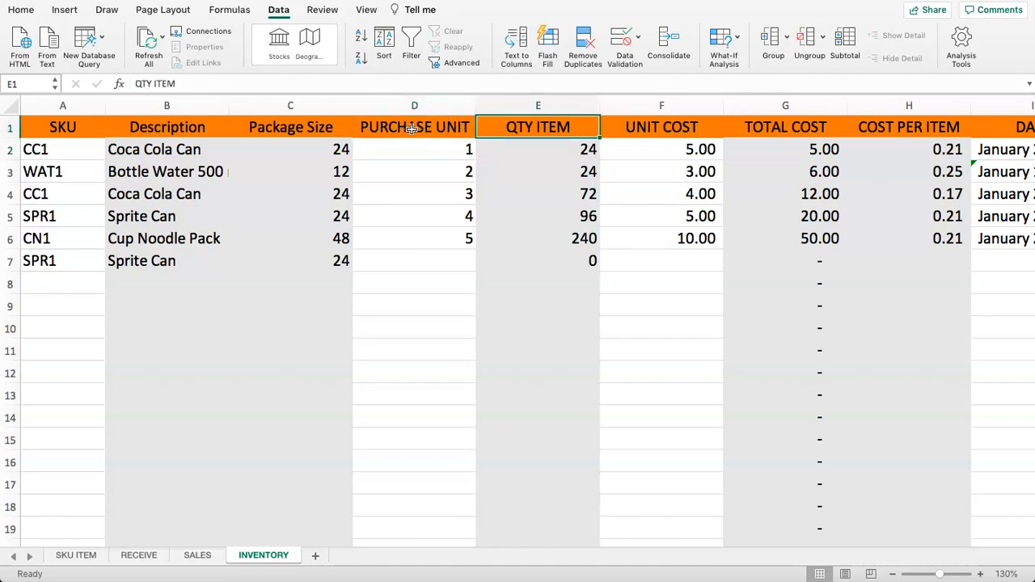
pyautogui.write('PURCHSE')
pyautogui.press('BackSpace')
pyautogui.press('BackSpace')
pyautogui.write('ASE ITEM')
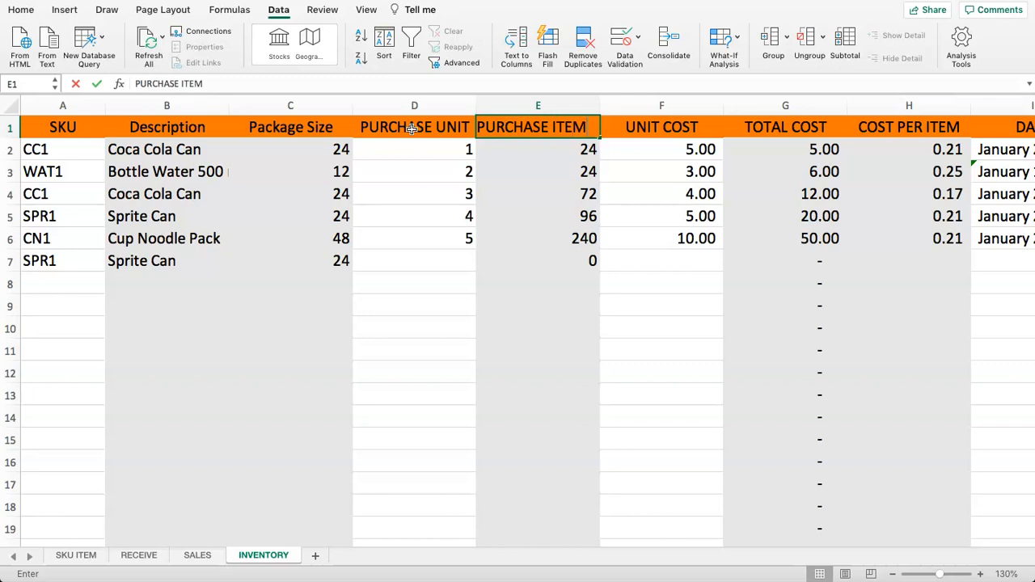
pyautogui.press('Return')
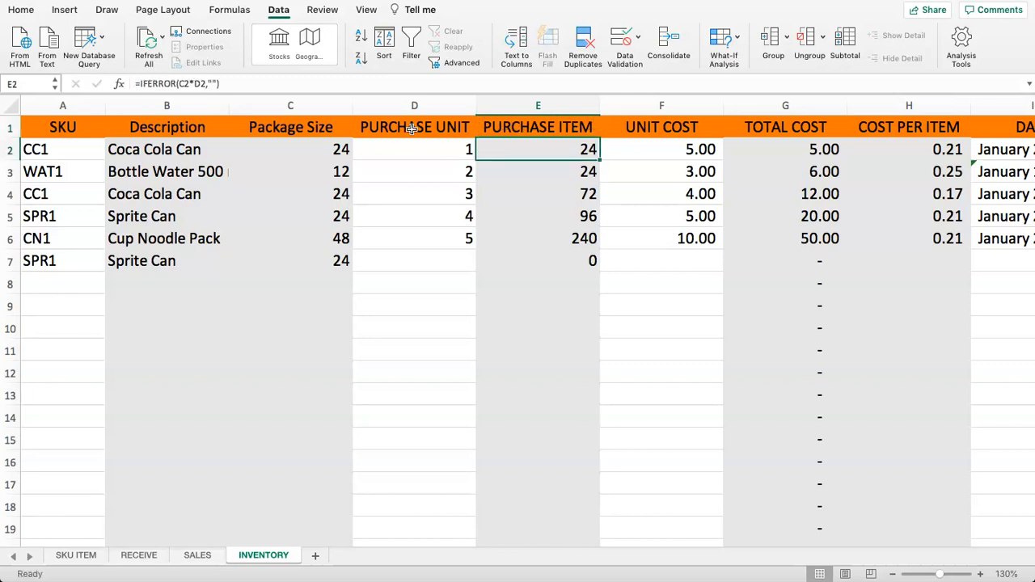
# Examine how the purchase item quantity in row 2 is calculated from the package size and purchase unit
pyautogui.click(396, 132)
pyautogui.click(399, 152)
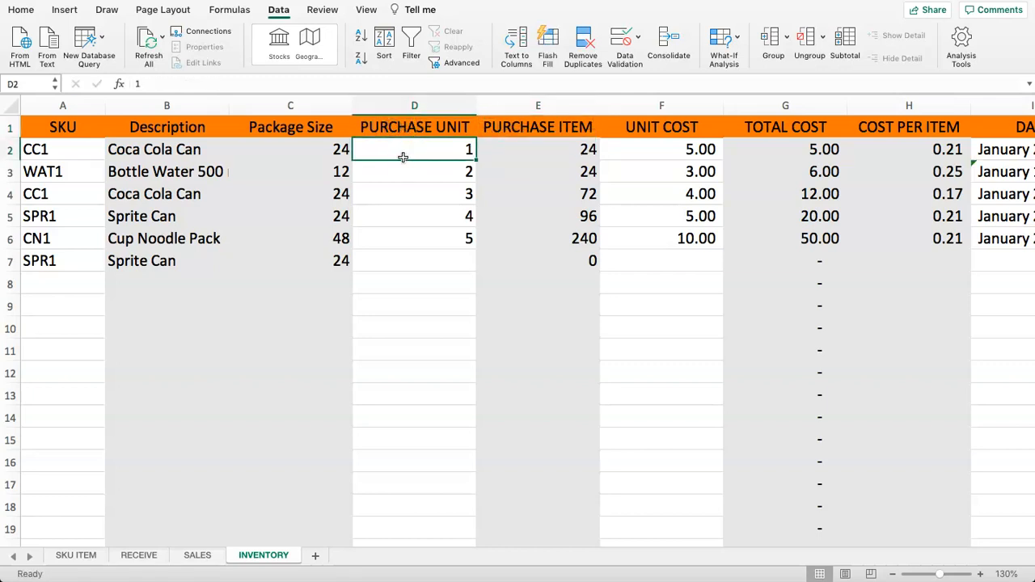
pyautogui.click(299, 157)
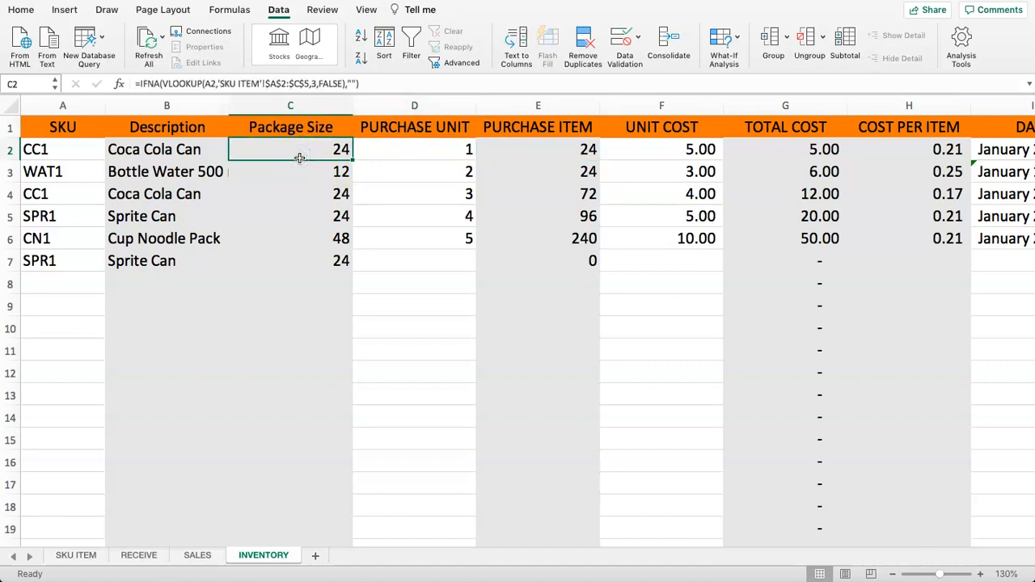
pyautogui.click(499, 149)
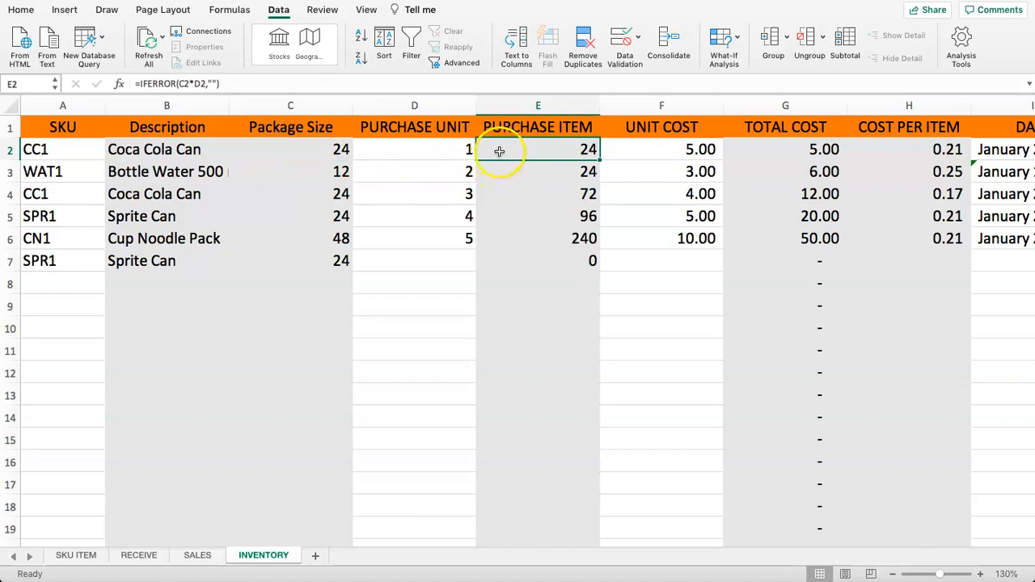
pyautogui.click(309, 155)
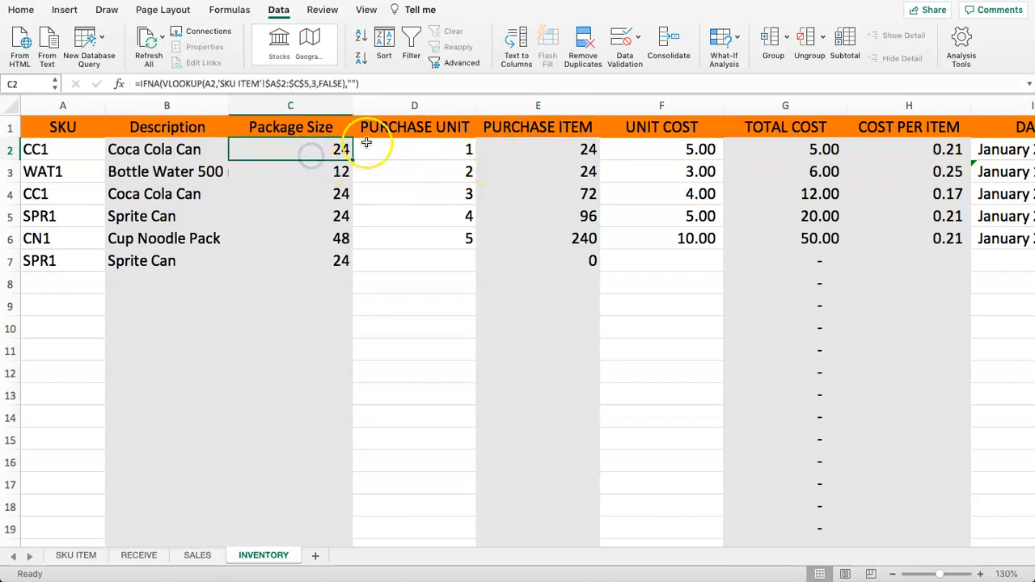
pyautogui.click(408, 153)
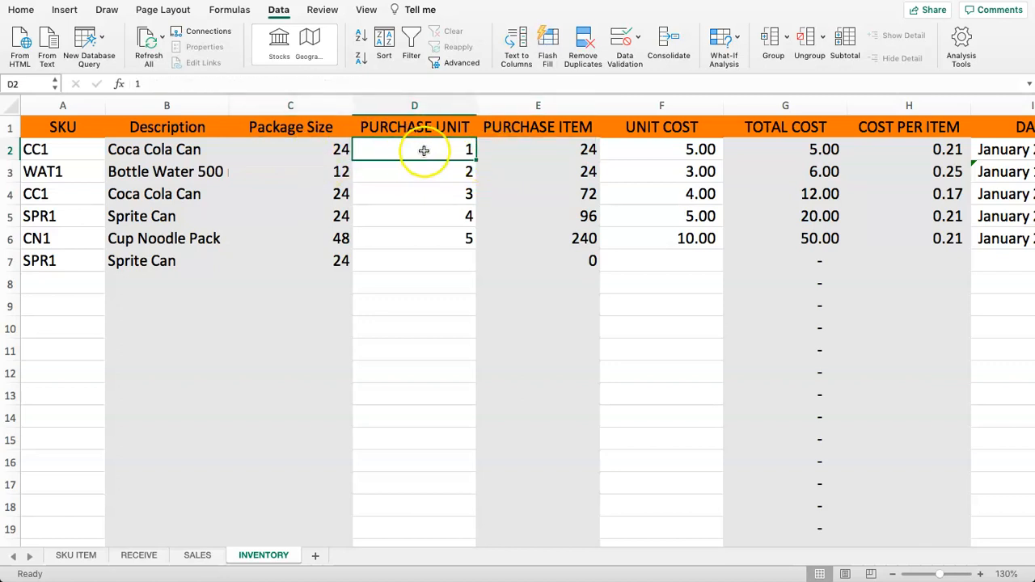
pyautogui.click(497, 152)
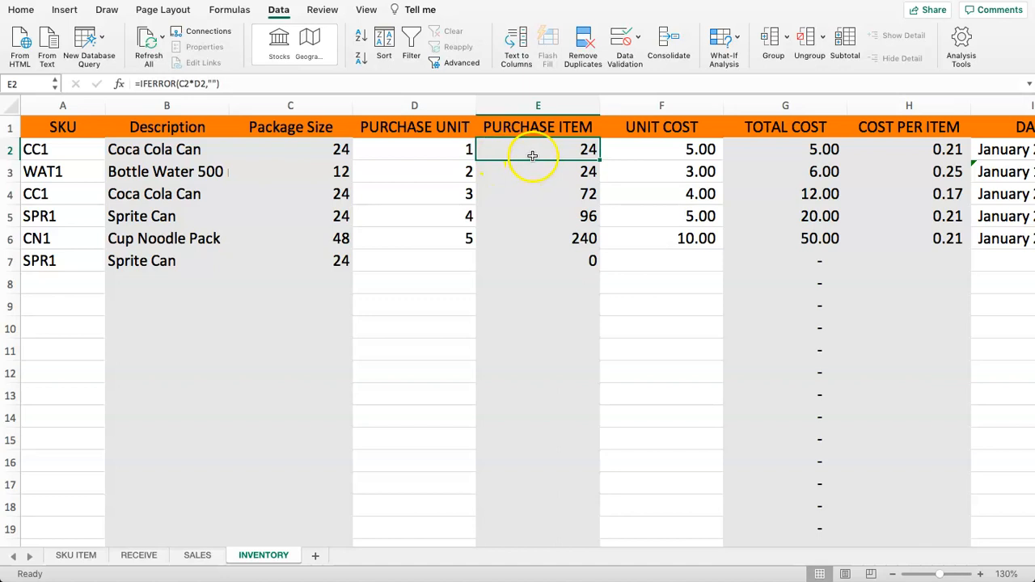
pyautogui.click(526, 153)
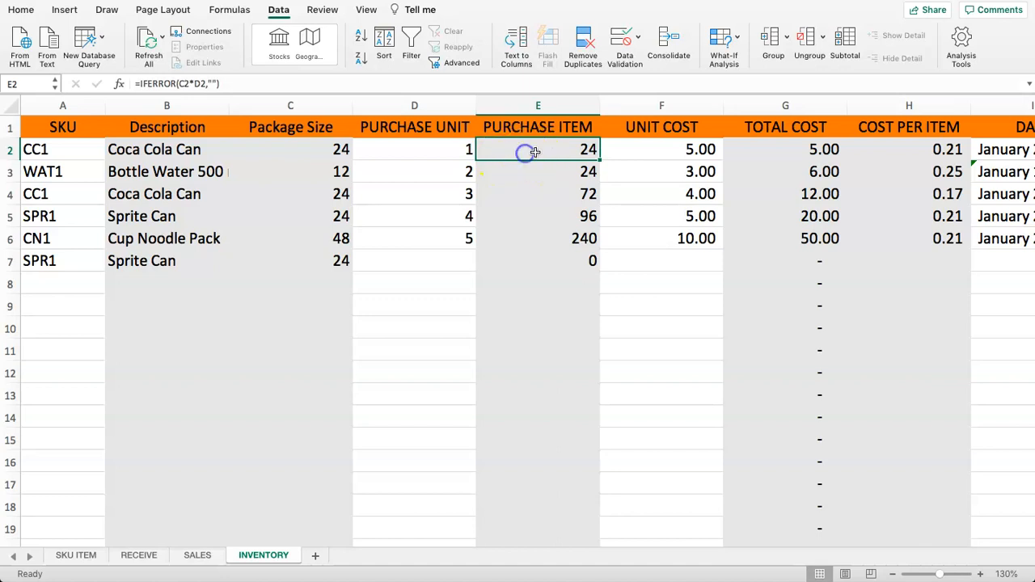
pyautogui.click(660, 151)
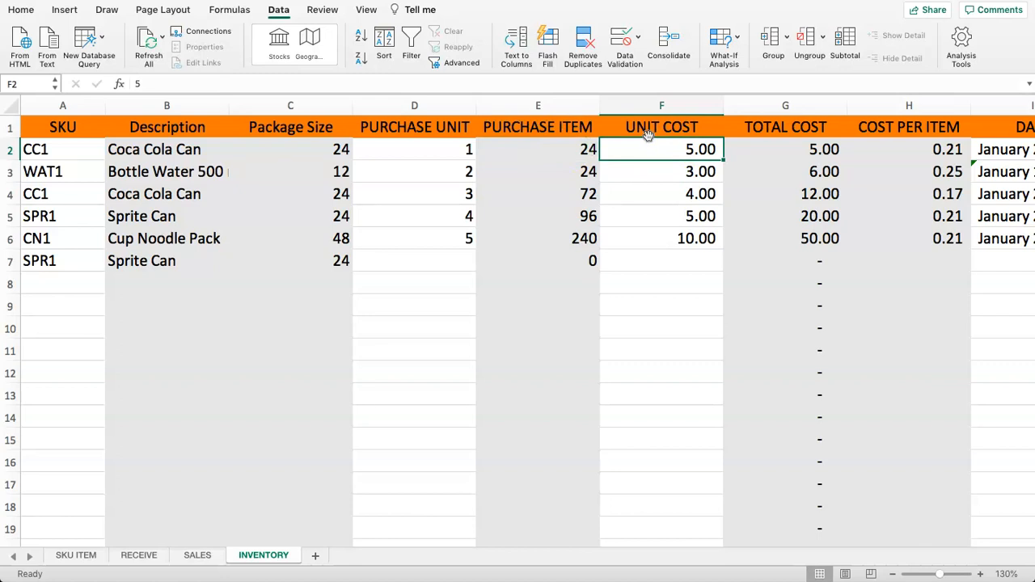
pyautogui.write('ITEM')
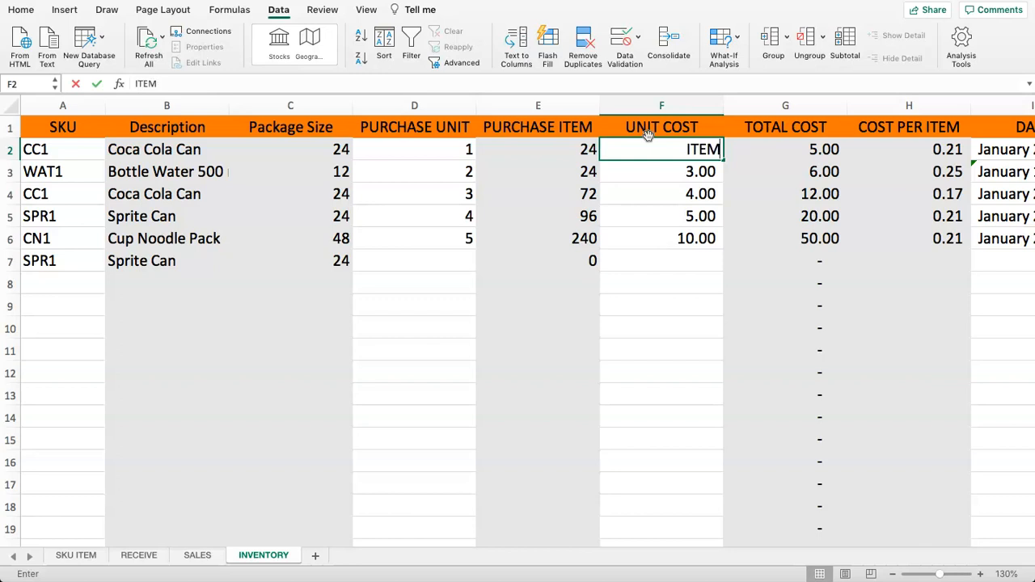
pyautogui.press('Escape')
# Replace the UNIT COST header in F1 with ITEMS SOLD
pyautogui.click(647, 134)
pyautogui.press('Delete')
pyautogui.write('ITEM SOLD')
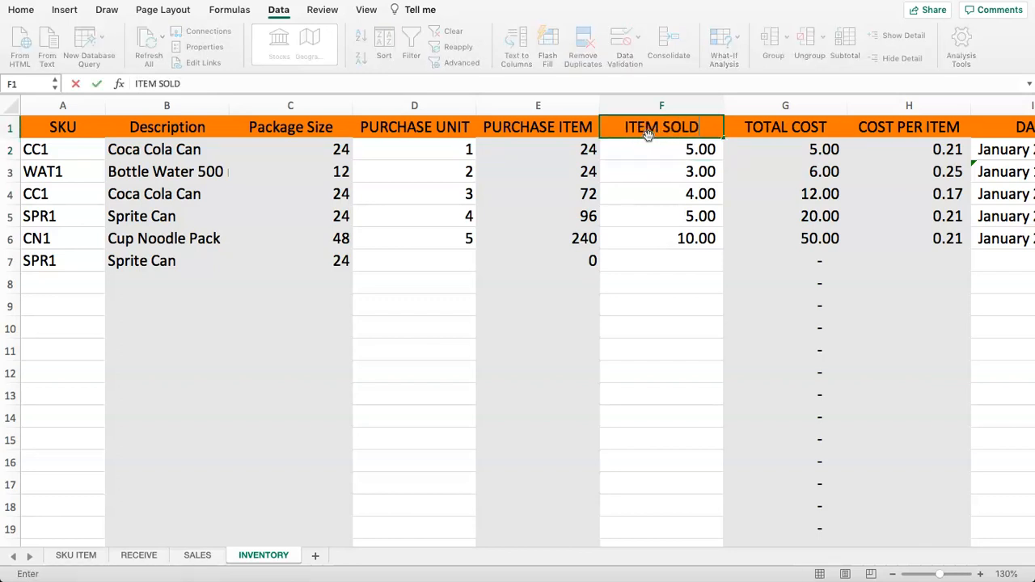
pyautogui.click(662, 129)
pyautogui.write('S')
pyautogui.press('Tab')
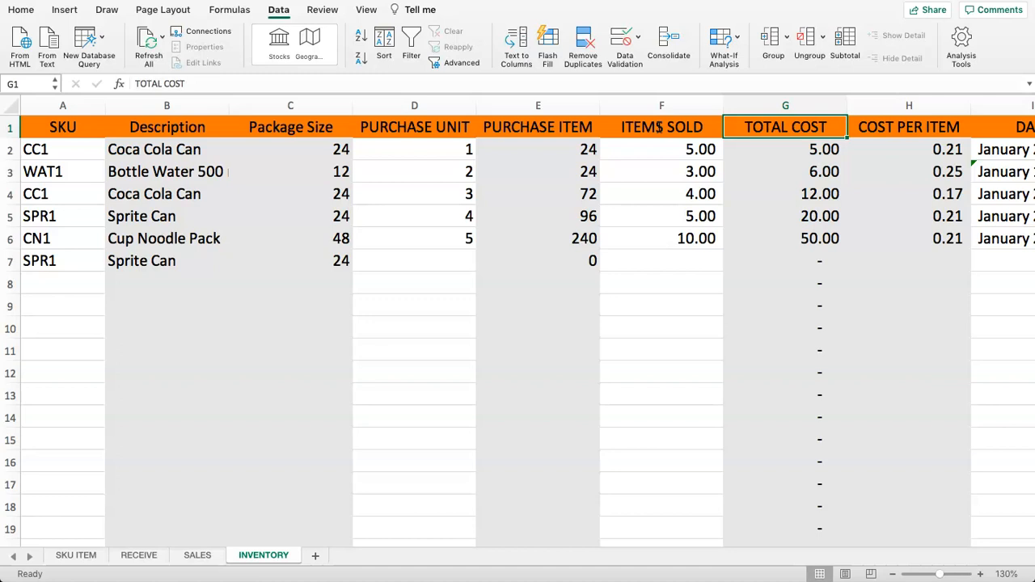
# Change the header in G1 to ITEMS IN STOCK and the header in H1 to TOTAL COST
pyautogui.write('ITEM')
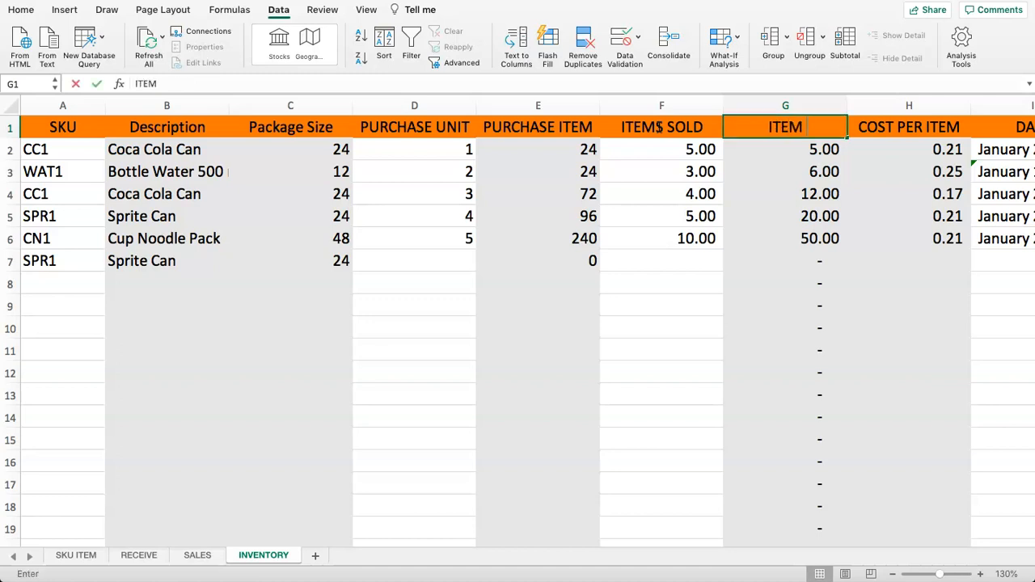
pyautogui.write('S IN STOCK')
pyautogui.press('Tab')
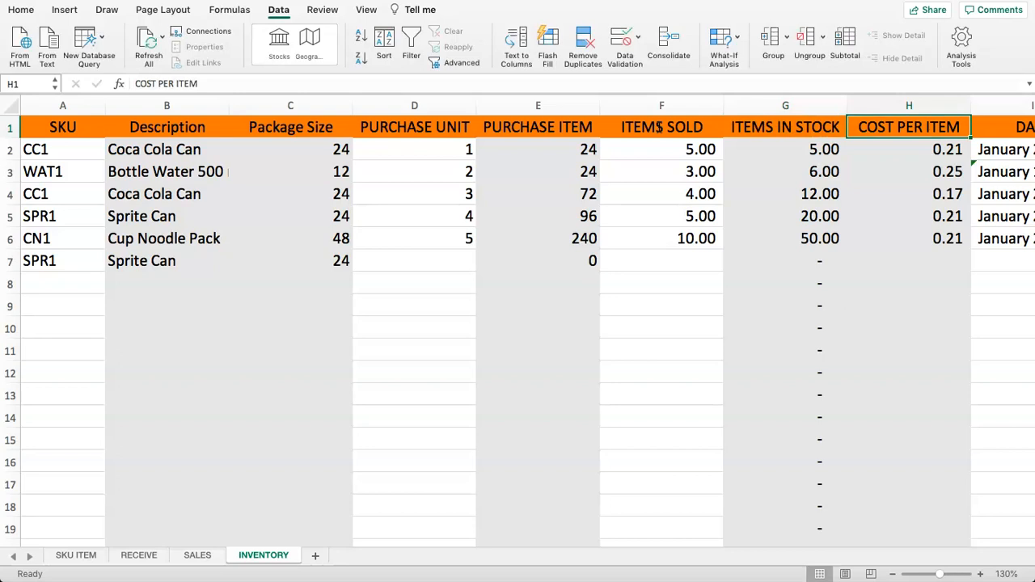
pyautogui.write('TO')
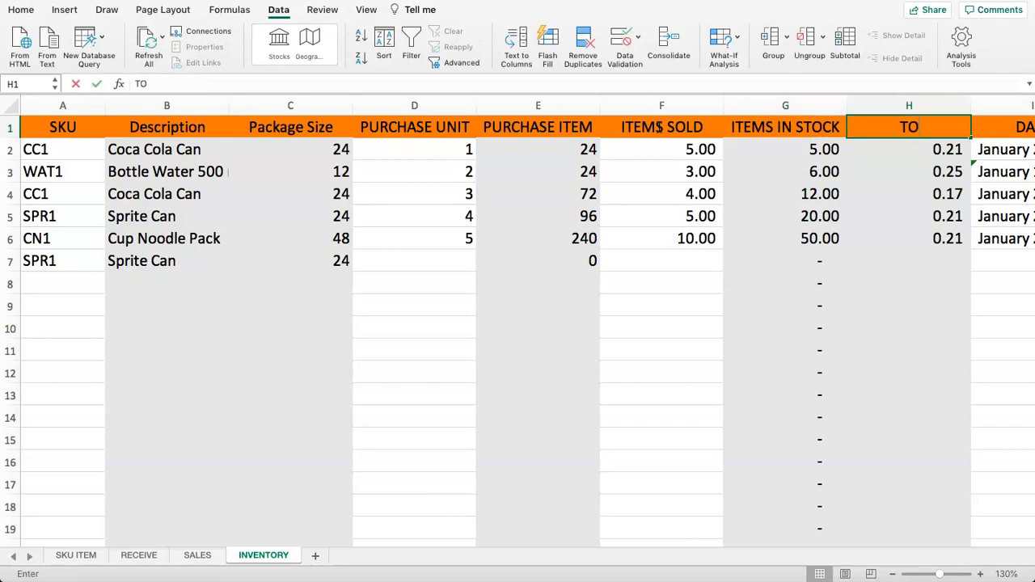
pyautogui.write('TAL COST')
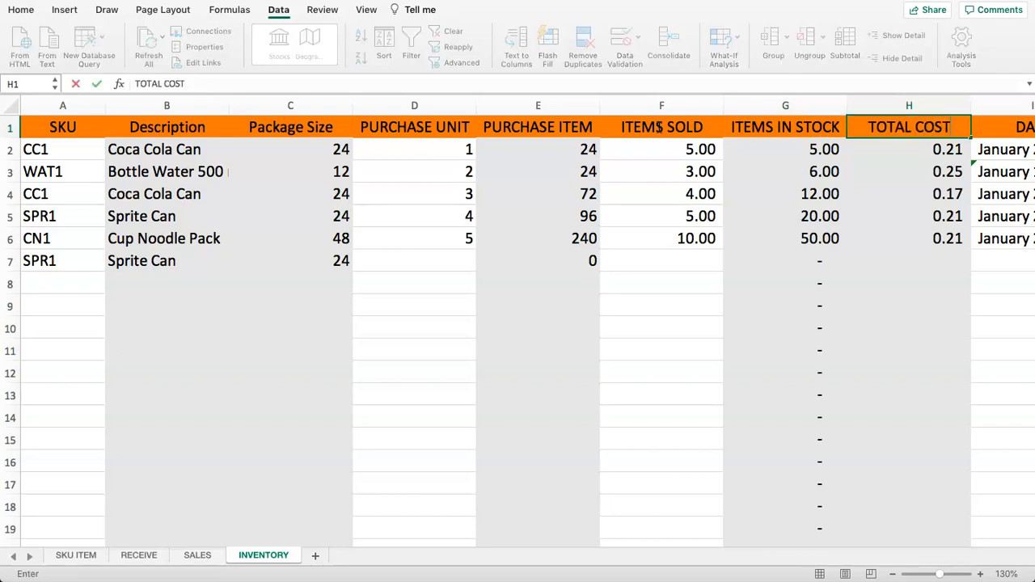
pyautogui.press('Tab')
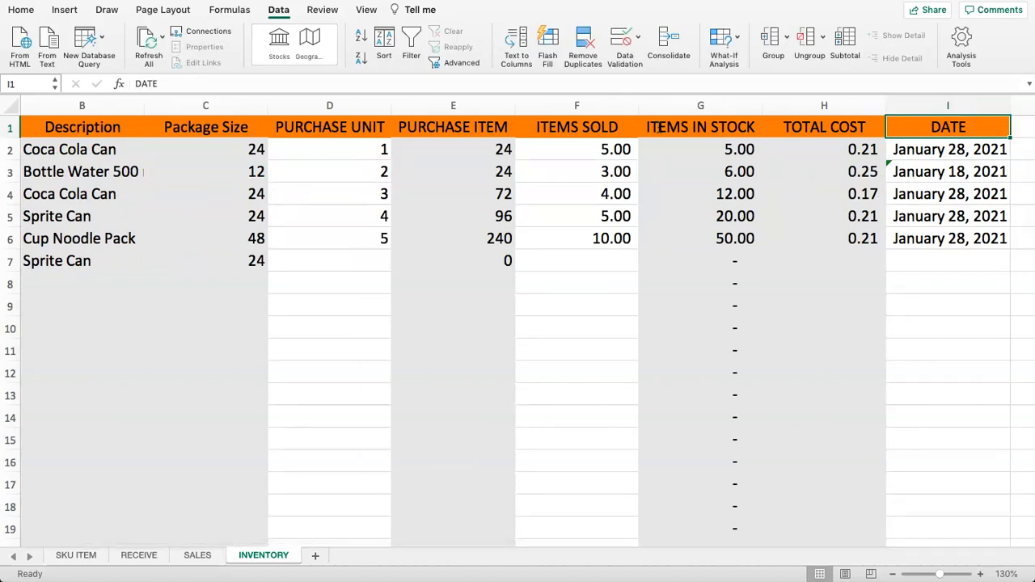
# Replace the DATE header in I1 with ESTIMATE STOCK VALUE
pyautogui.moveTo(684, 134); pyautogui.dragTo(708, 220)
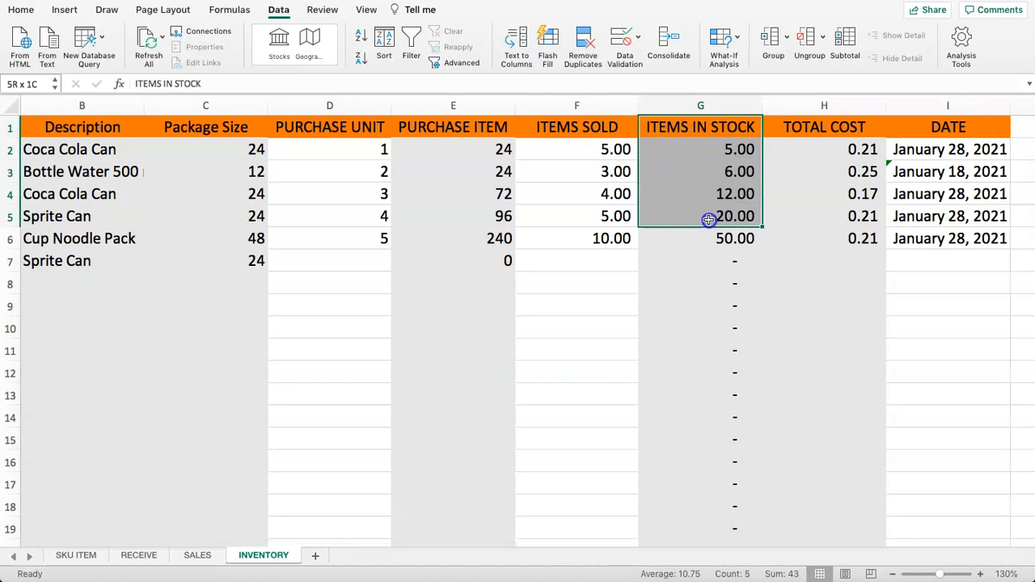
pyautogui.moveTo(946, 130)
pyautogui.mouseDown()
pyautogui.moveTo(941, 246)
pyautogui.moveTo(931, 130)
pyautogui.mouseUp()
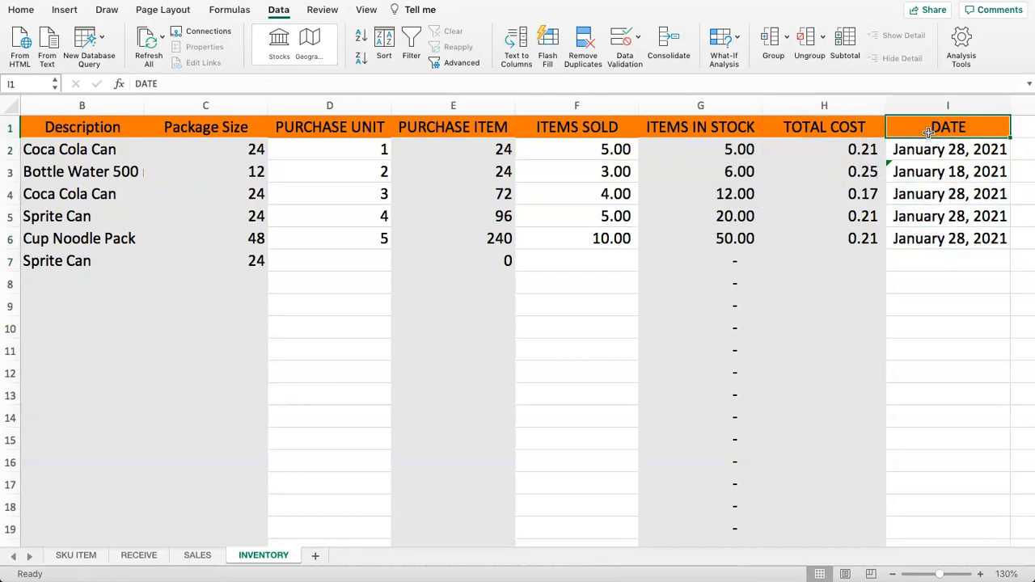
pyautogui.write('ESTIMAT')
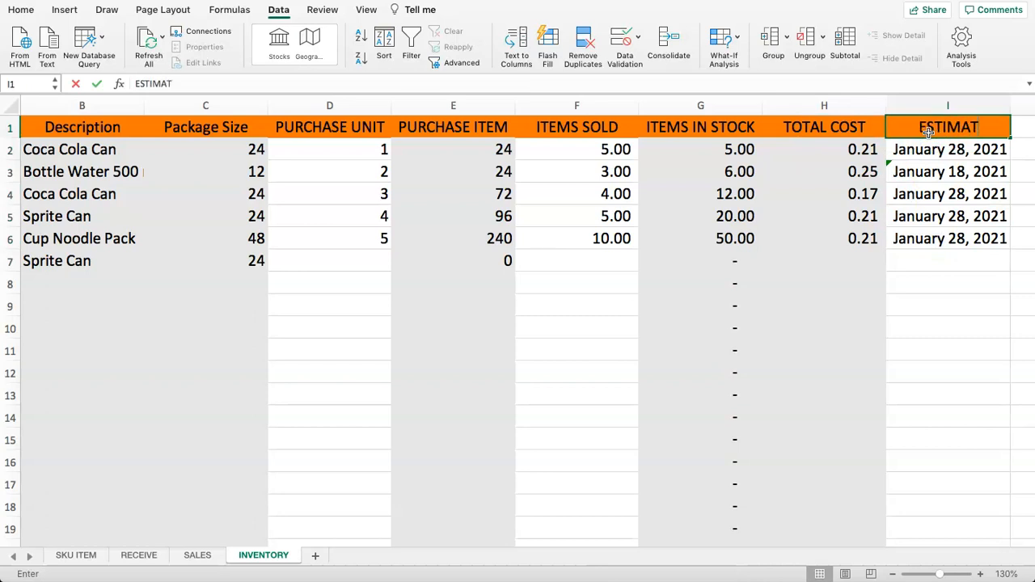
pyautogui.write('E STOCK VALIE')
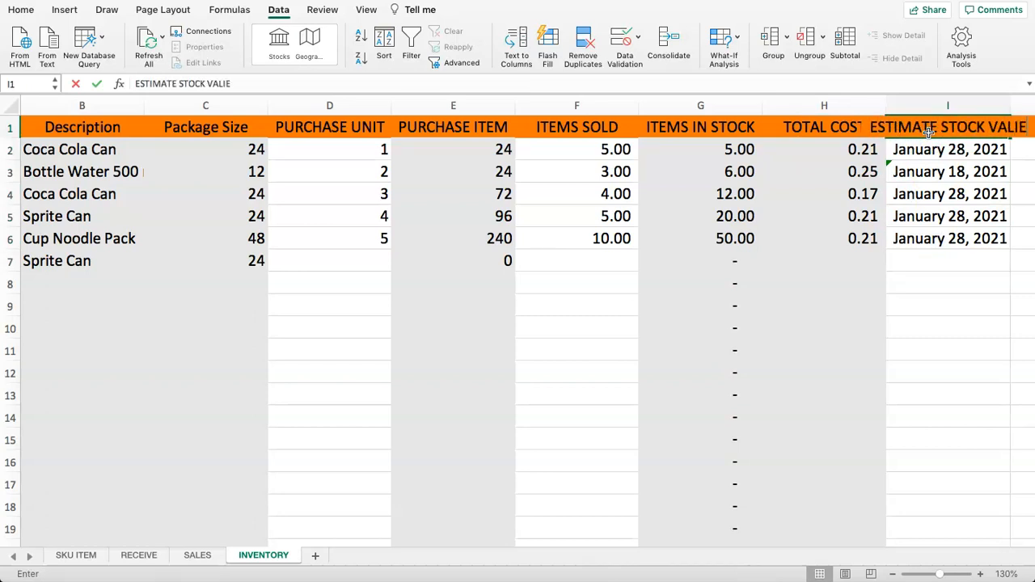
pyautogui.press('BackSpace')
pyautogui.press('BackSpace')
pyautogui.write('UE')
pyautogui.press('Return')
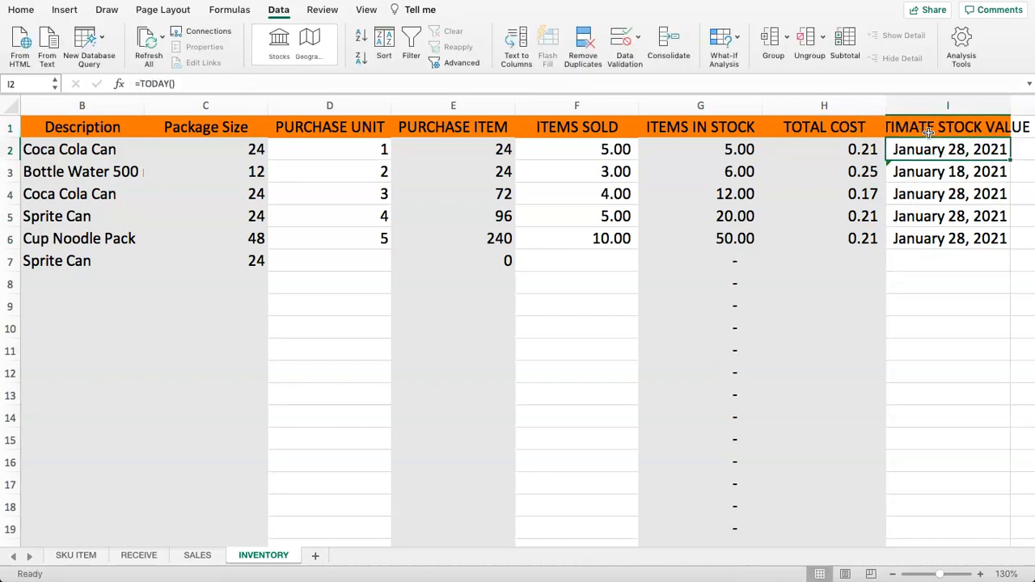
# Widen column I so that its full header fits in the cell
pyautogui.press('Up')
pyautogui.press('Right')
pyautogui.press('Right')
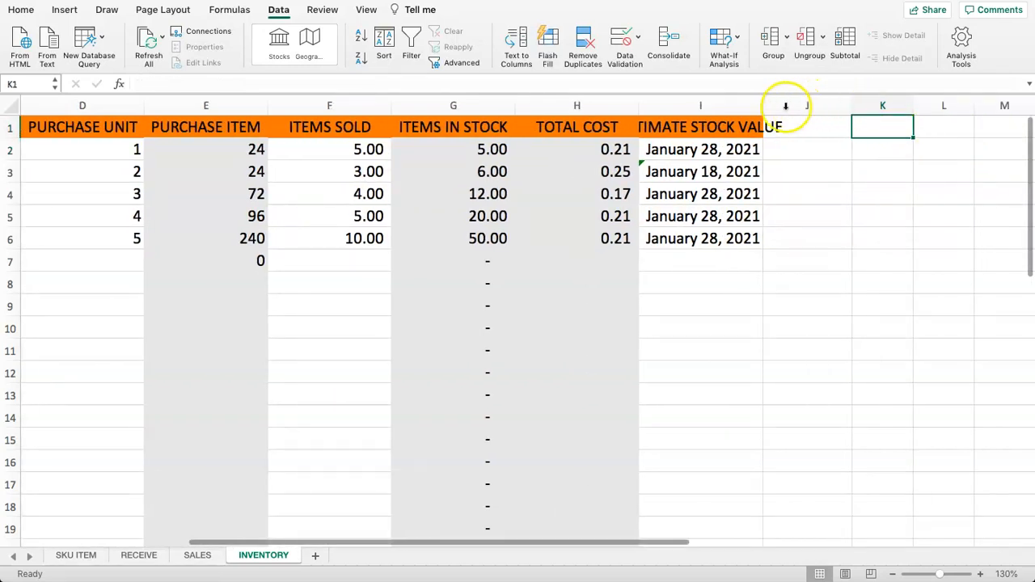
pyautogui.moveTo(763, 105); pyautogui.dragTo(817, 106)
pyautogui.click(764, 149)
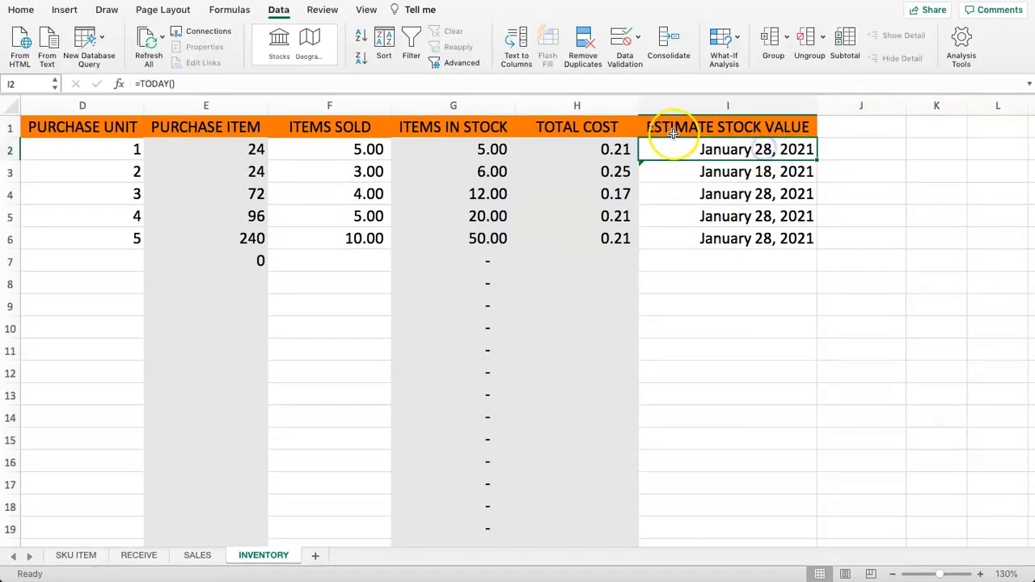
# Examine the SKU codes in column A of the INVENTORY sheet for repeated entries
pyautogui.press('Up')
pyautogui.press('Left')
pyautogui.press('Left')
pyautogui.press('Left')
pyautogui.press('Left')
pyautogui.press('Left')
pyautogui.press('Left')
pyautogui.press('Left')
pyautogui.press('Left')
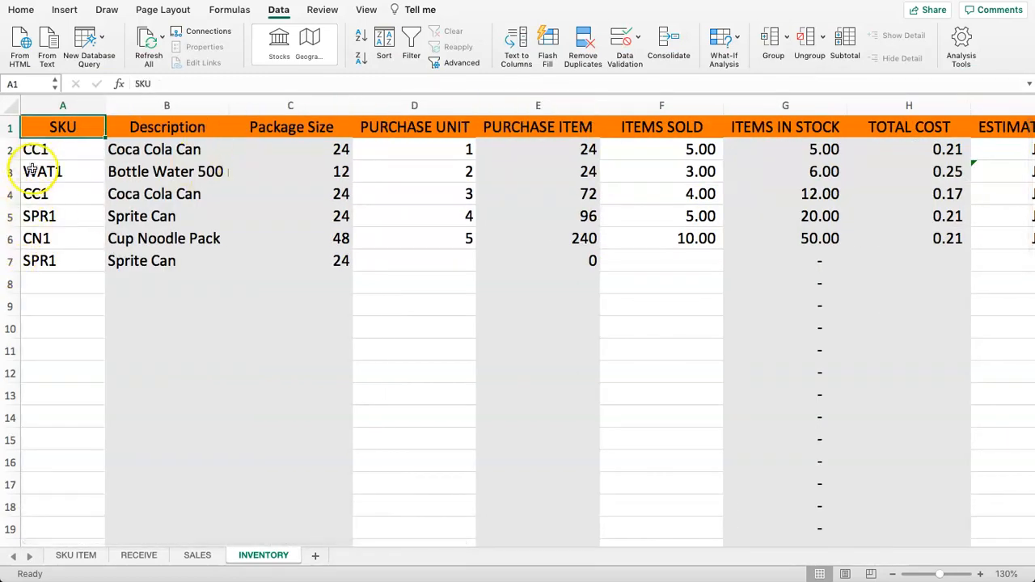
pyautogui.moveTo(50, 149); pyautogui.dragTo(76, 386)
pyautogui.click(72, 240)
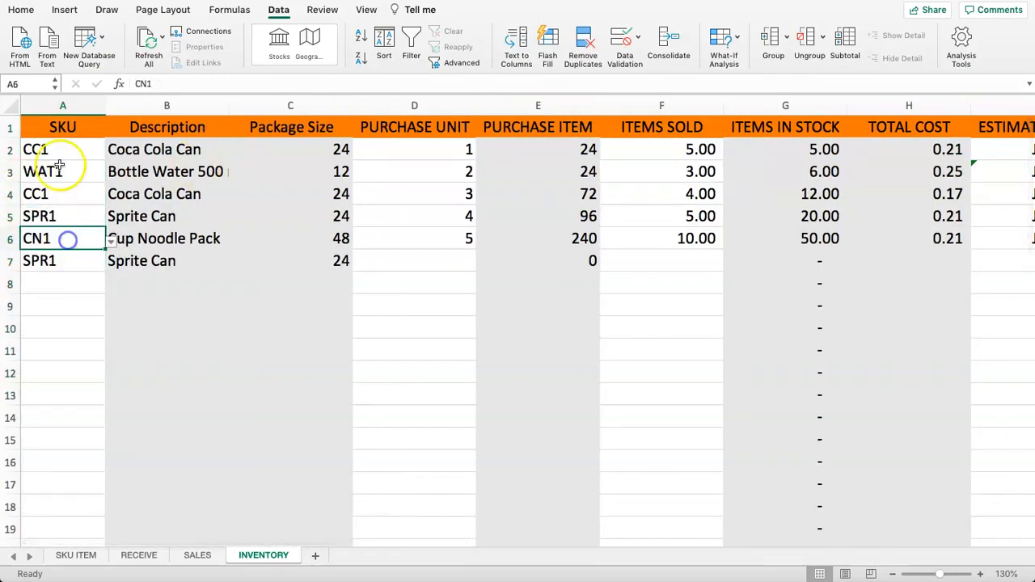
pyautogui.moveTo(57, 145); pyautogui.dragTo(67, 493)
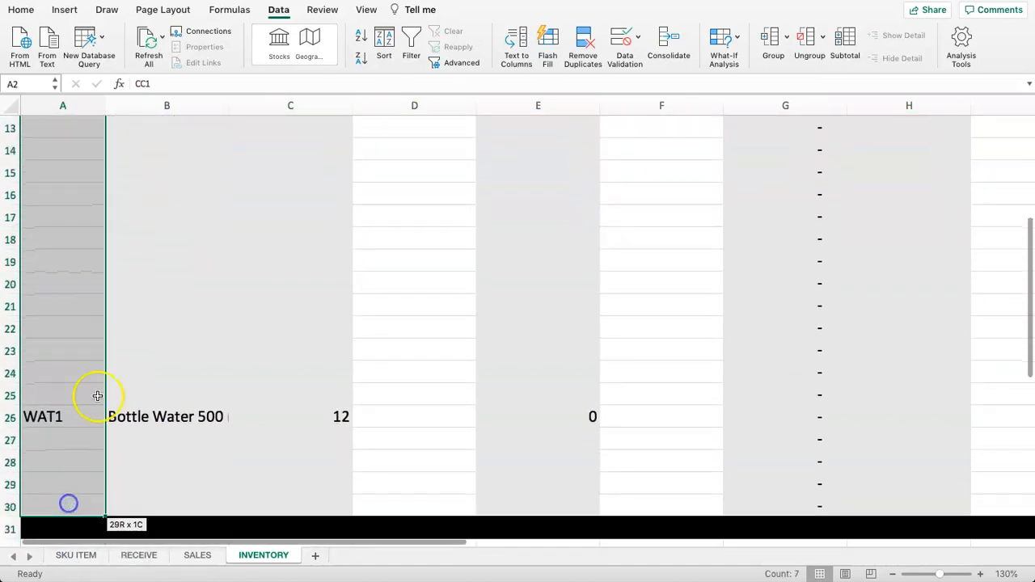
pyautogui.scroll(4, 78, 351)
pyautogui.click(111, 178)
pyautogui.moveTo(70, 149); pyautogui.dragTo(66, 261)
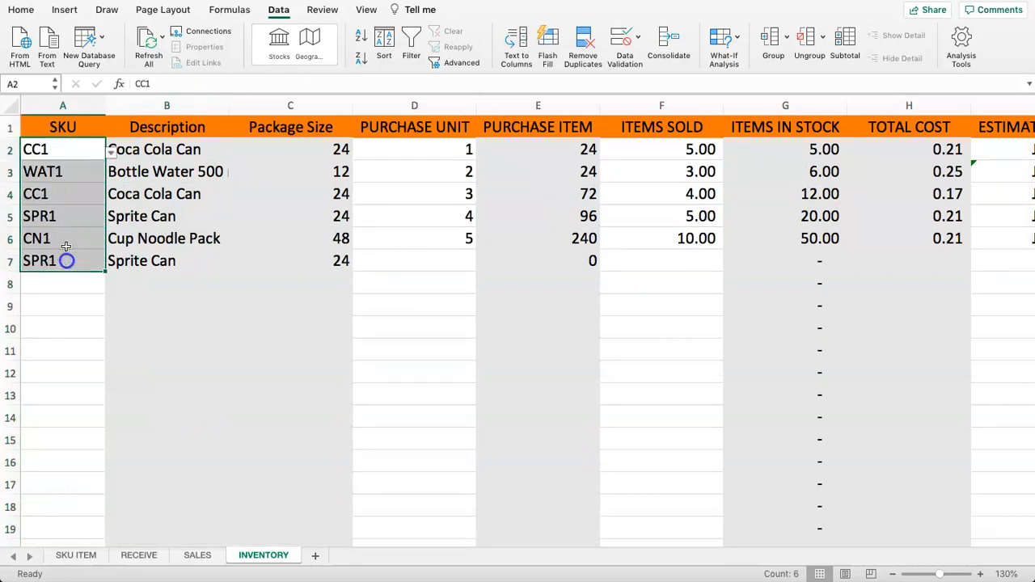
pyautogui.click(47, 170)
pyautogui.moveTo(55, 151); pyautogui.dragTo(71, 262)
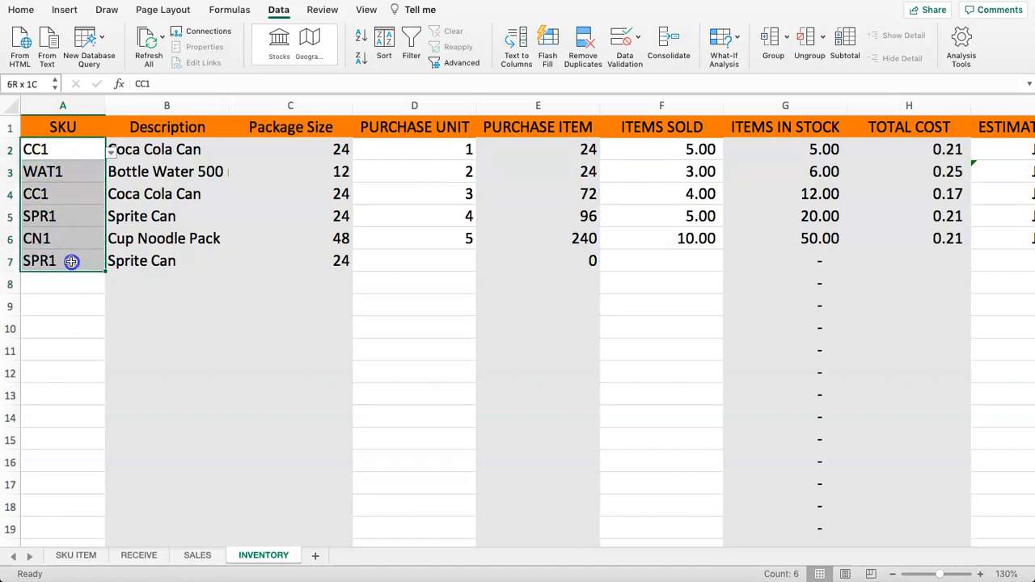
pyautogui.click(65, 150)
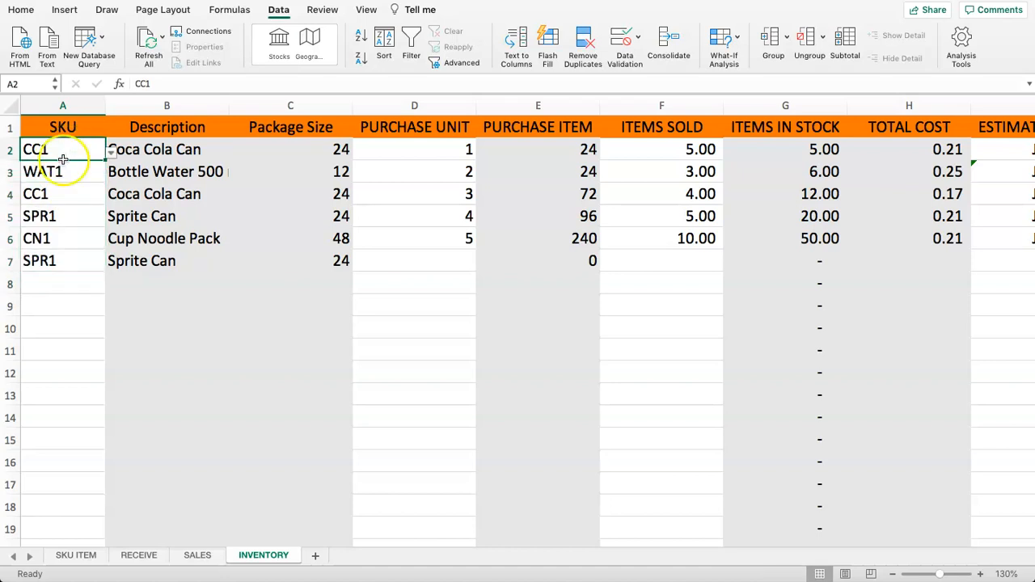
# Compare the SKU codes listed on the SKU ITEM sheet with those entered on the RECEIVE sheet
pyautogui.click(75, 555)
pyautogui.moveTo(70, 151); pyautogui.dragTo(73, 215)
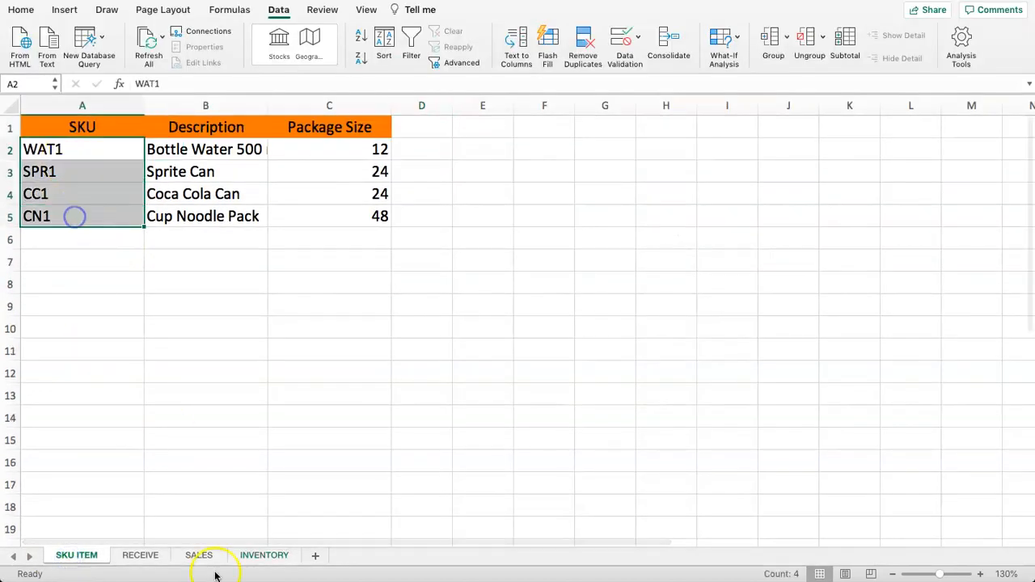
pyautogui.click(140, 555)
pyautogui.moveTo(69, 148); pyautogui.dragTo(56, 254)
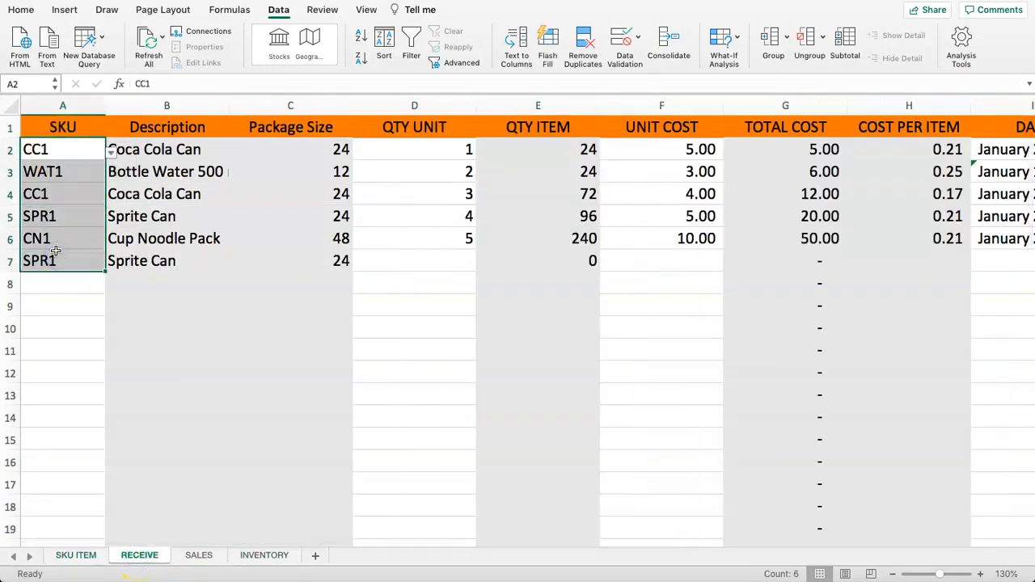
pyautogui.moveTo(70, 148); pyautogui.dragTo(68, 256)
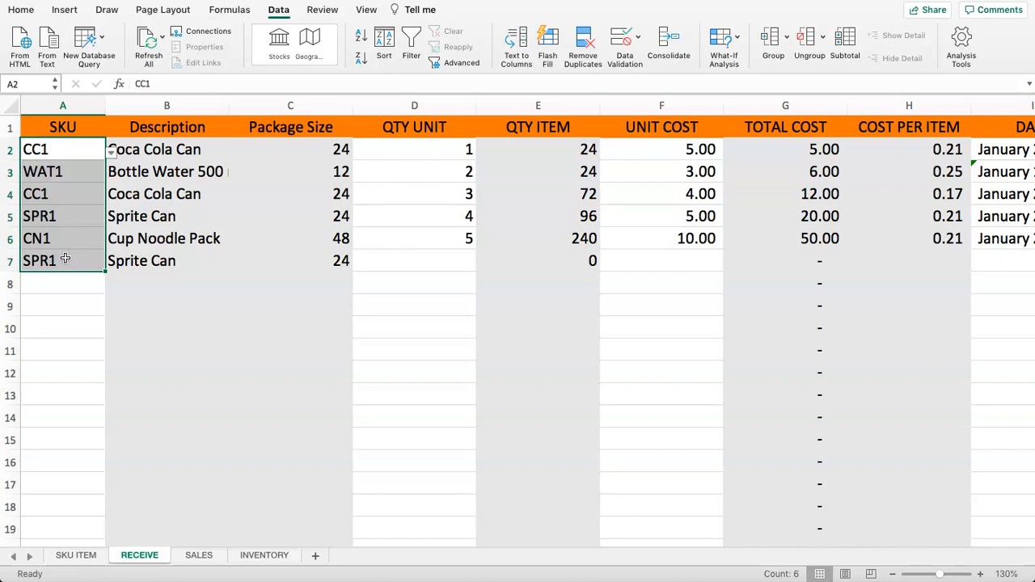
pyautogui.click(64, 557)
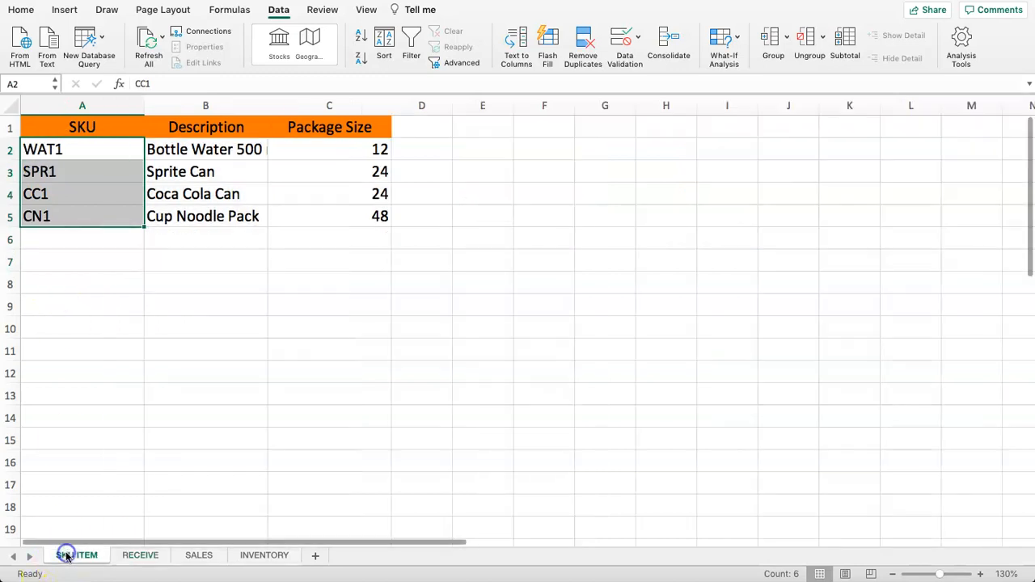
pyautogui.click(64, 244)
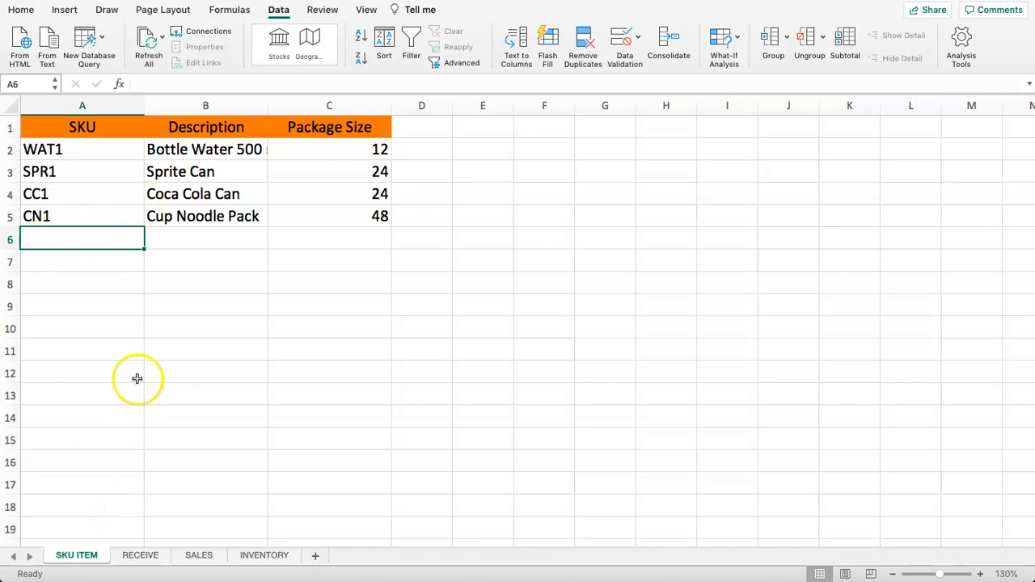
pyautogui.click(140, 555)
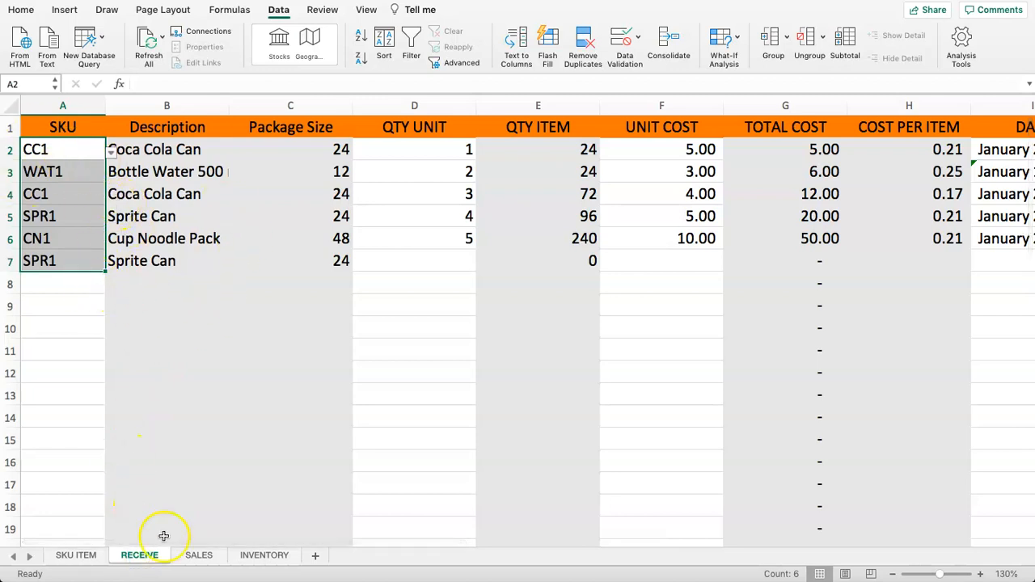
# Clear the dropdown list data validation from the SKU cells A2:A30 on the INVENTORY sheet
pyautogui.click(264, 556)
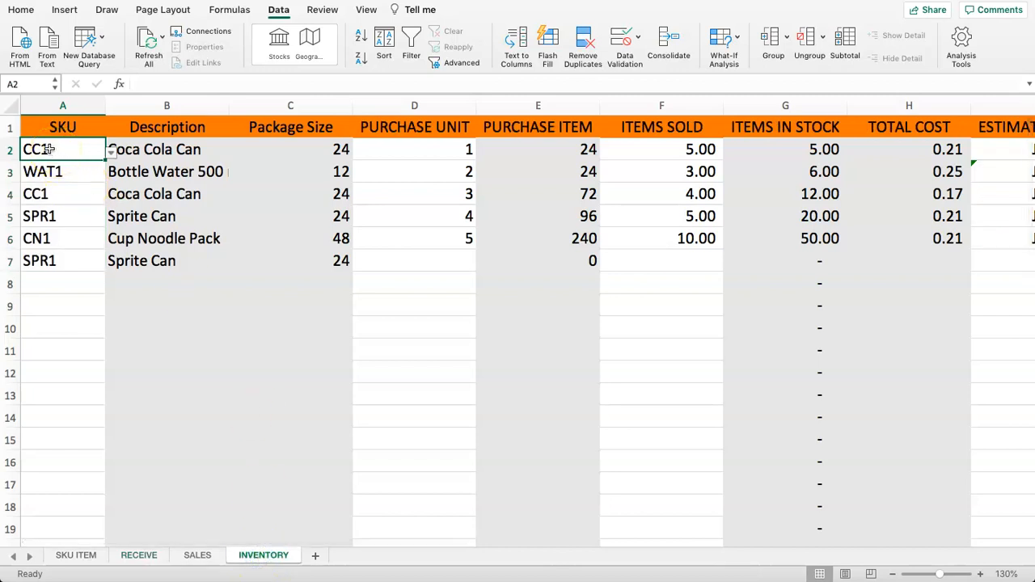
pyautogui.click(110, 152)
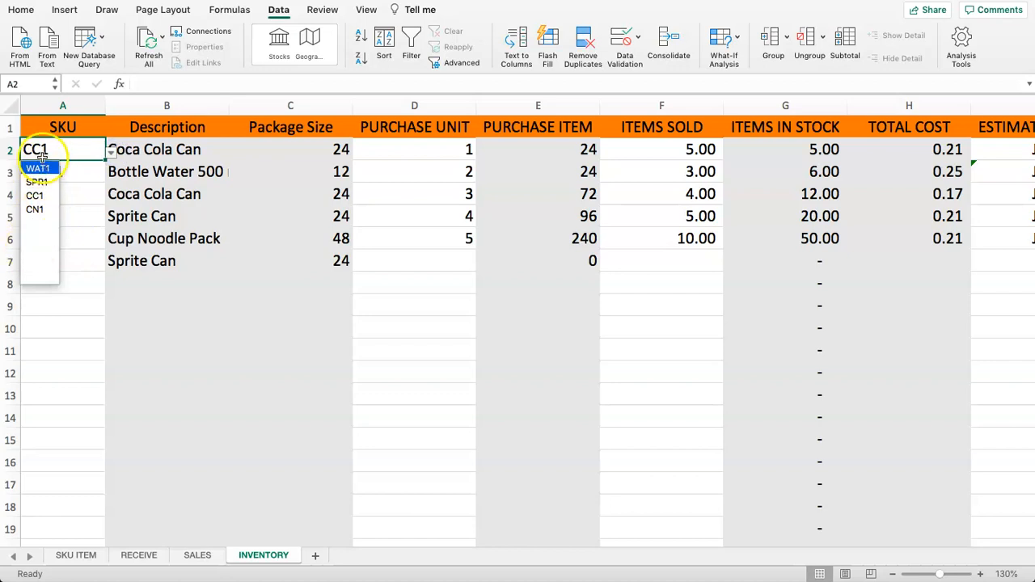
pyautogui.click(69, 185)
pyautogui.moveTo(75, 151); pyautogui.dragTo(73, 506)
pyautogui.scroll(6, 65, 404)
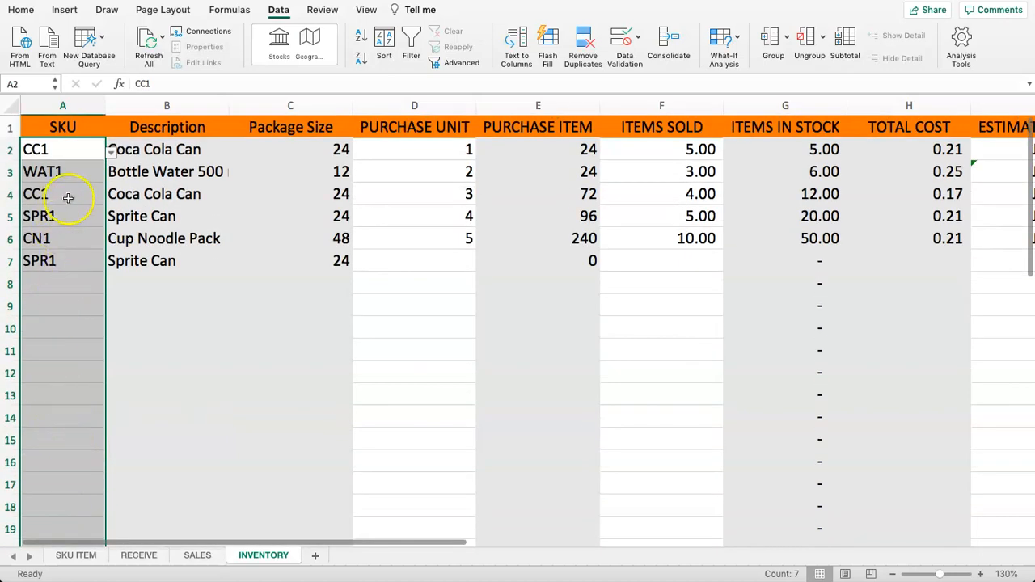
pyautogui.click(276, 11)
pyautogui.click(277, 11)
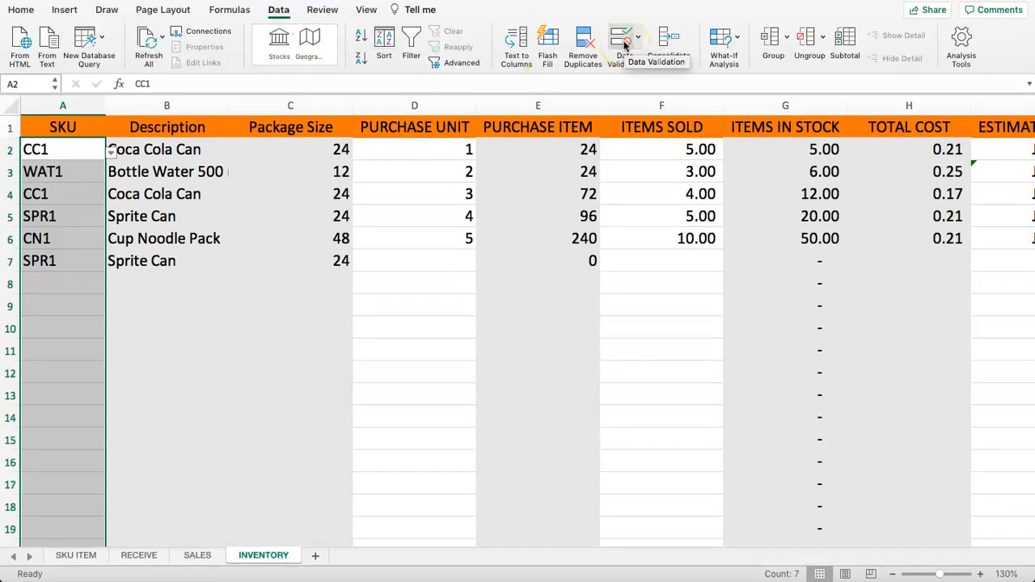
pyautogui.click(621, 42)
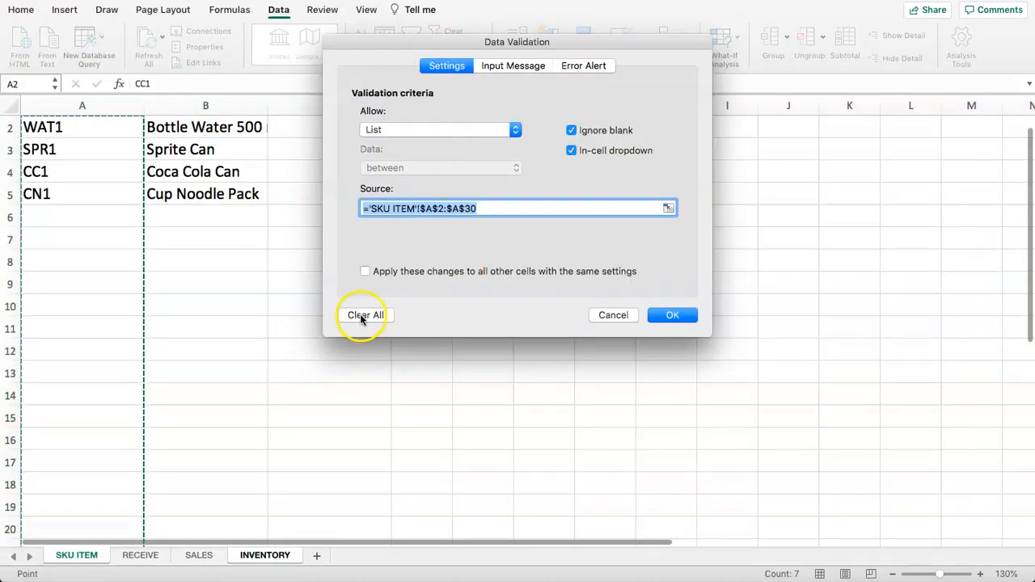
pyautogui.click(360, 314)
pyautogui.click(670, 314)
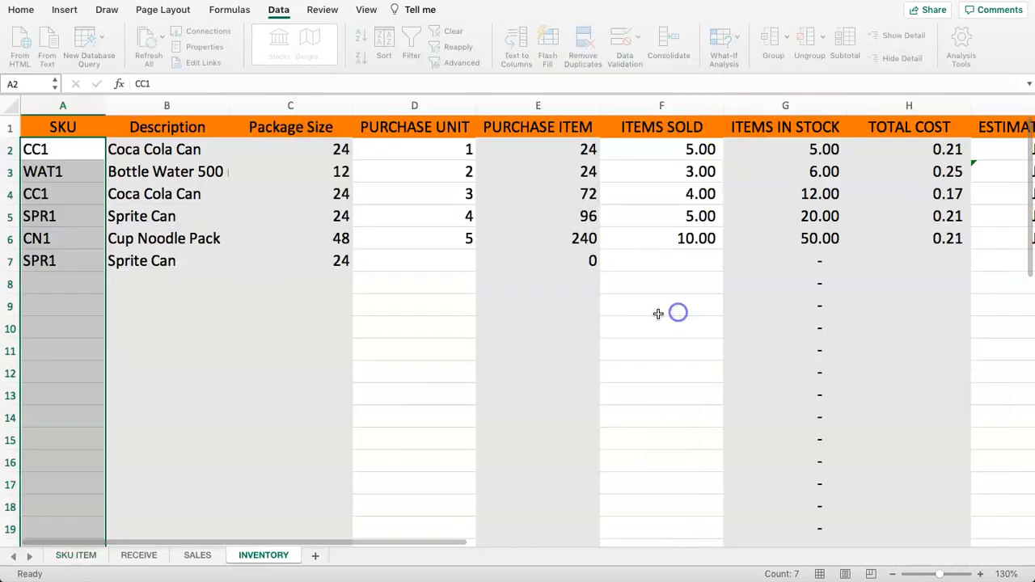
pyautogui.click(65, 238)
pyautogui.moveTo(74, 151); pyautogui.dragTo(61, 291)
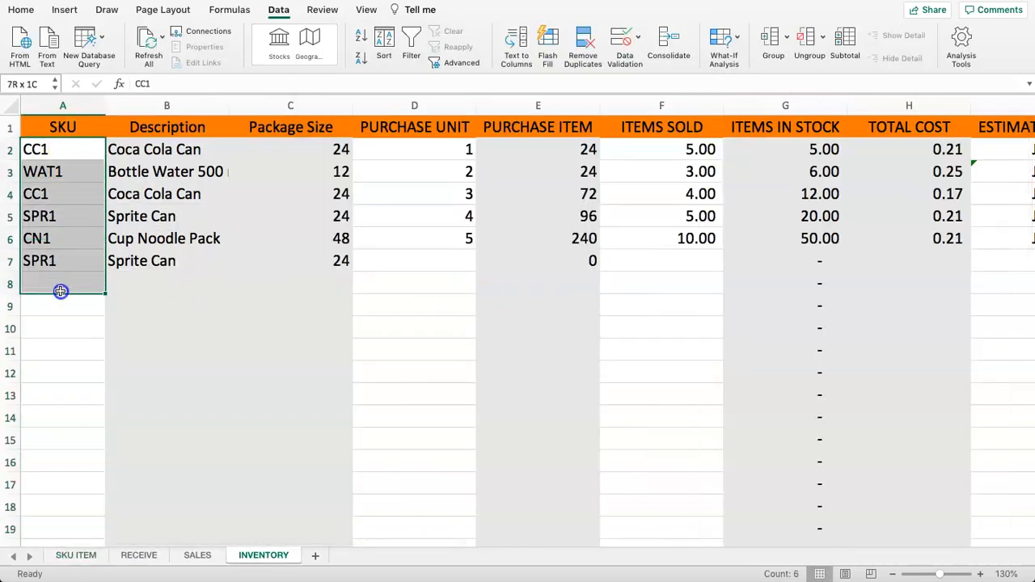
pyautogui.click(80, 338)
# Start a UNIQUE formula in INVENTORY cell A2 with RECEIVE!A2:A30 as its array
pyautogui.click(83, 149)
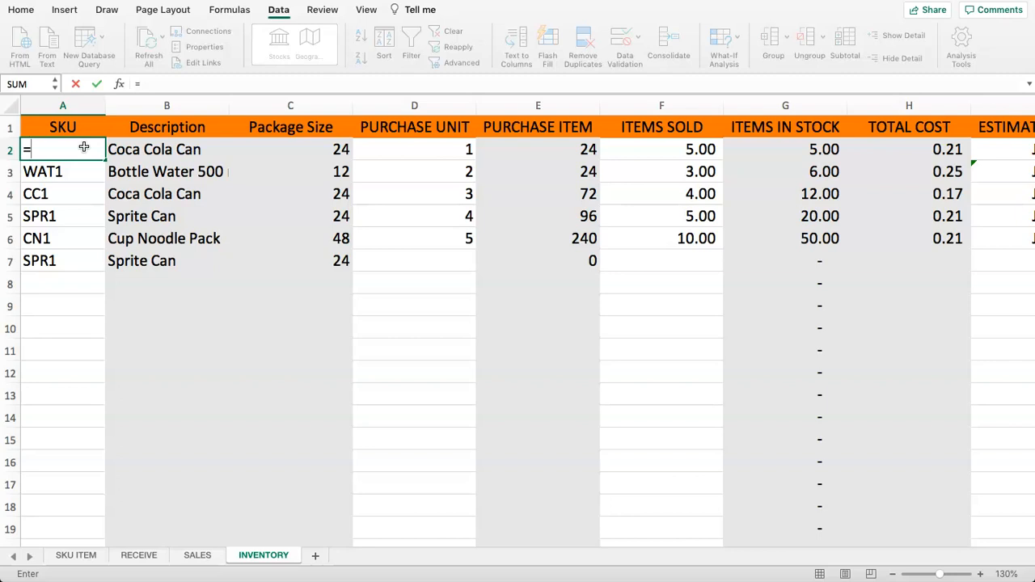
pyautogui.write('UNIQUE(')
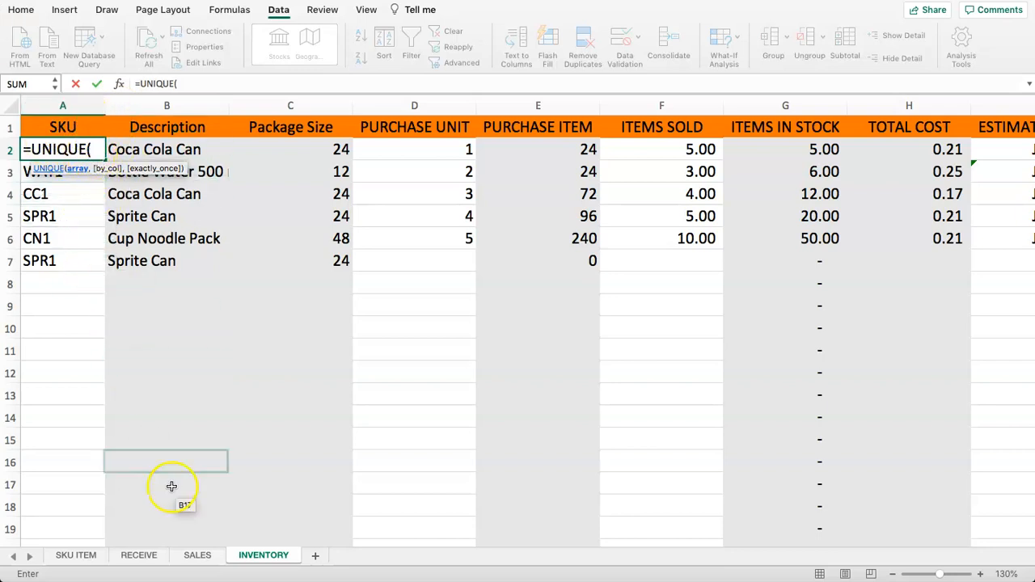
pyautogui.click(142, 555)
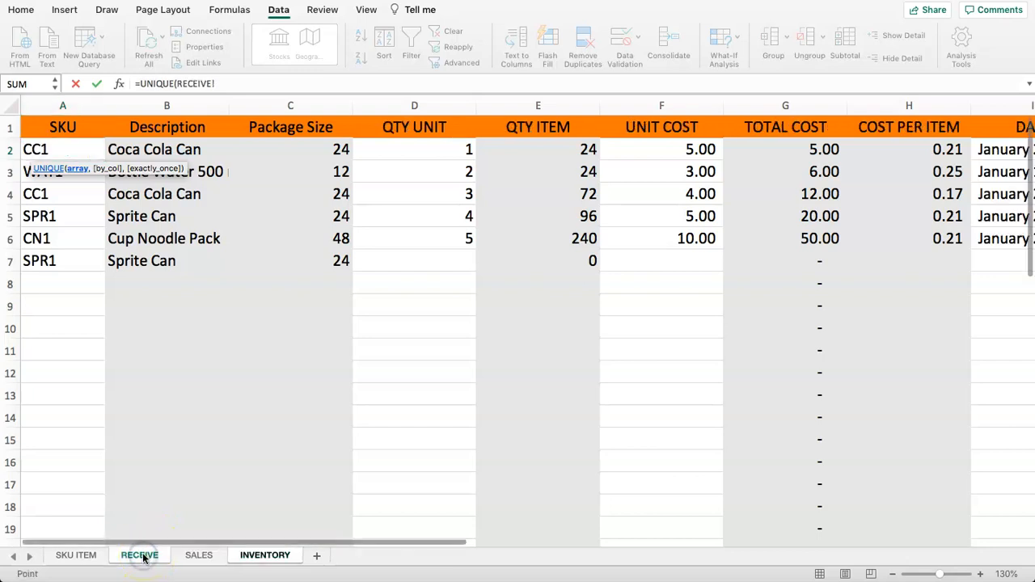
pyautogui.moveTo(69, 150); pyautogui.dragTo(54, 511)
pyautogui.scroll(6, 49, 408)
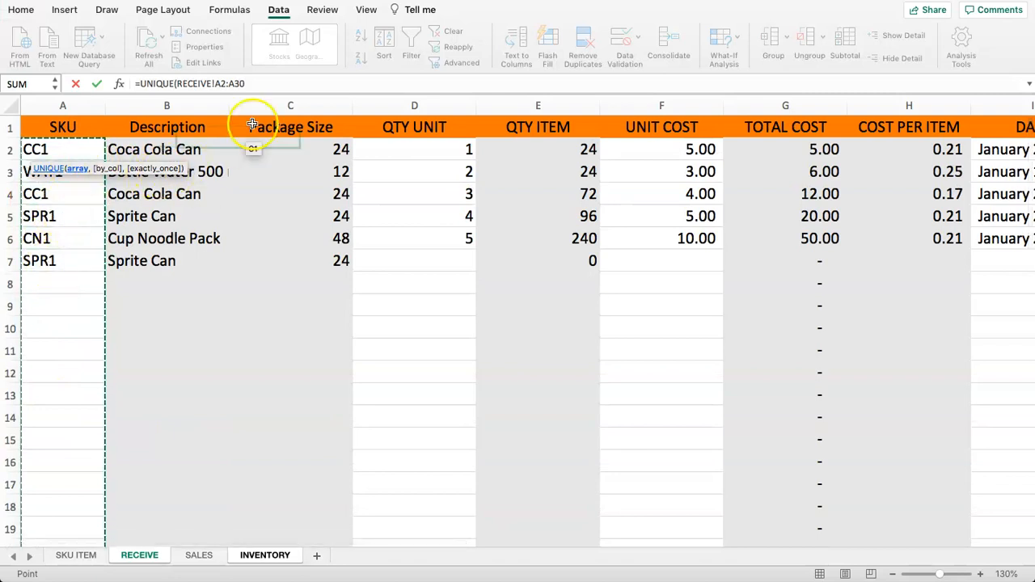
# Complete the UNIQUE formula in INVENTORY cell A2 as =UNIQUE(RECEIVE!A2:A30,FALSE,FALSE)
pyautogui.click(267, 84)
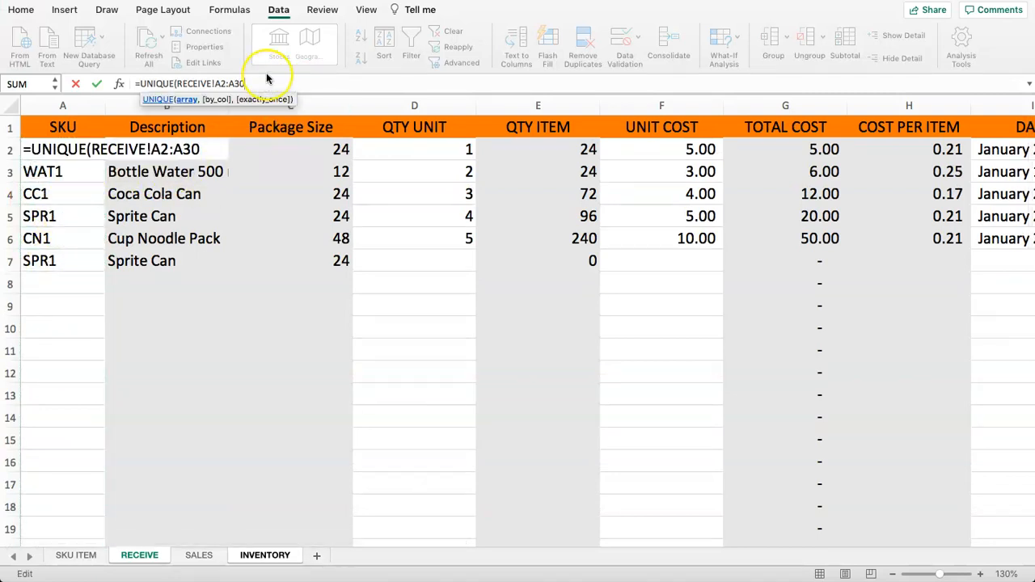
pyautogui.write(',')
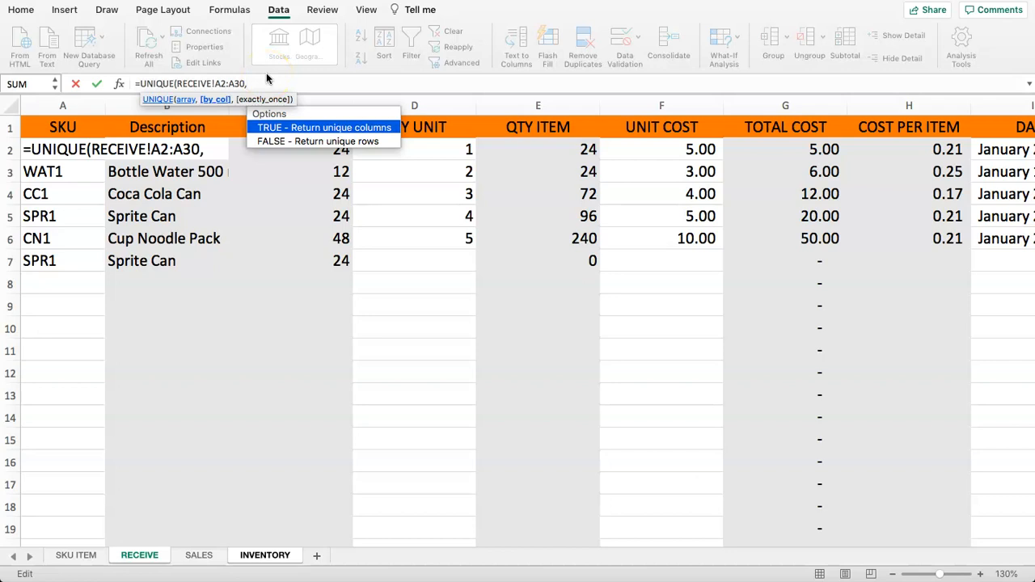
pyautogui.write(',')
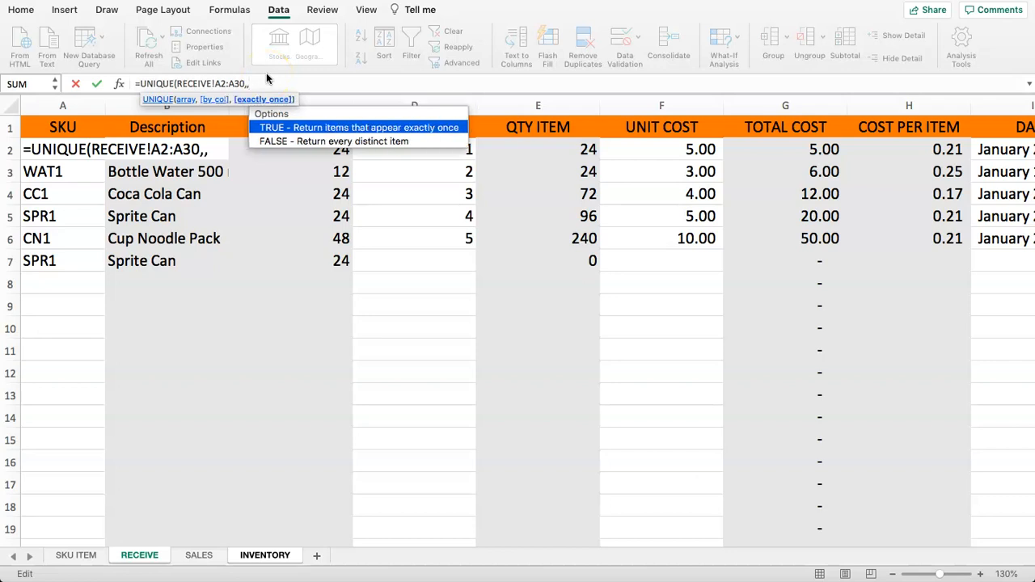
pyautogui.write(',')
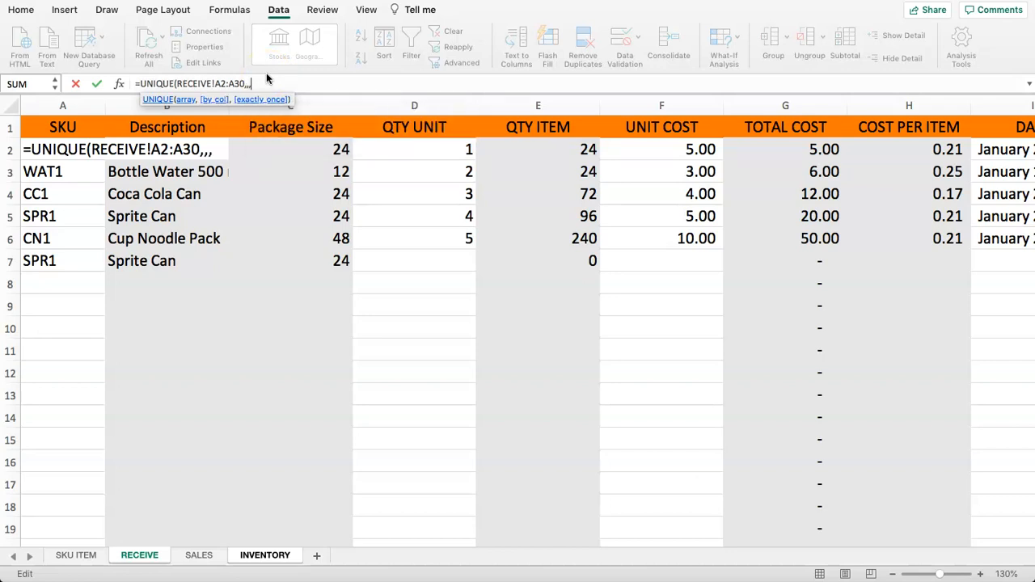
pyautogui.press('BackSpace')
pyautogui.press('BackSpace')
pyautogui.write('FALS')
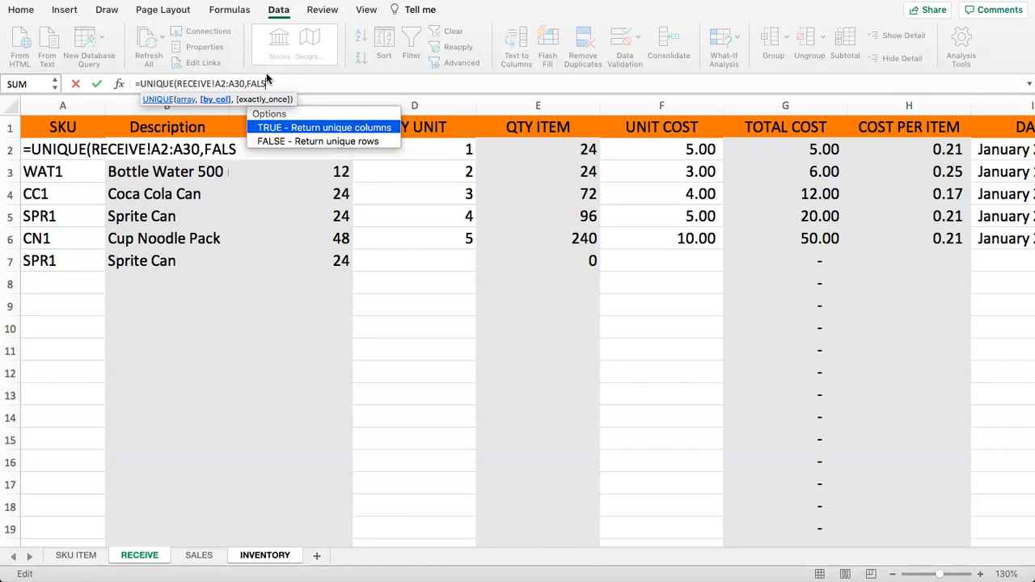
pyautogui.write('E,FALSE)')
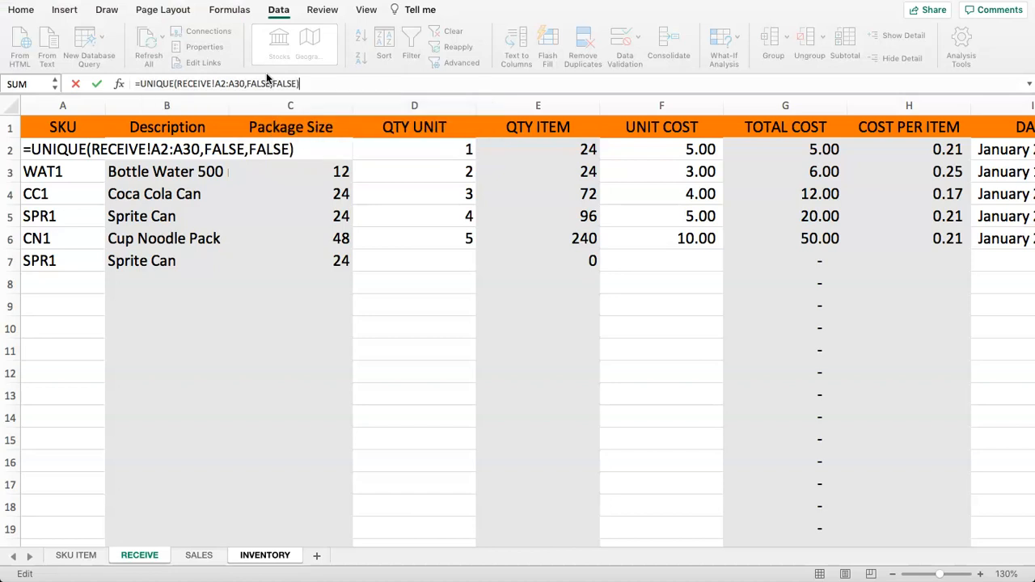
pyautogui.click(323, 86)
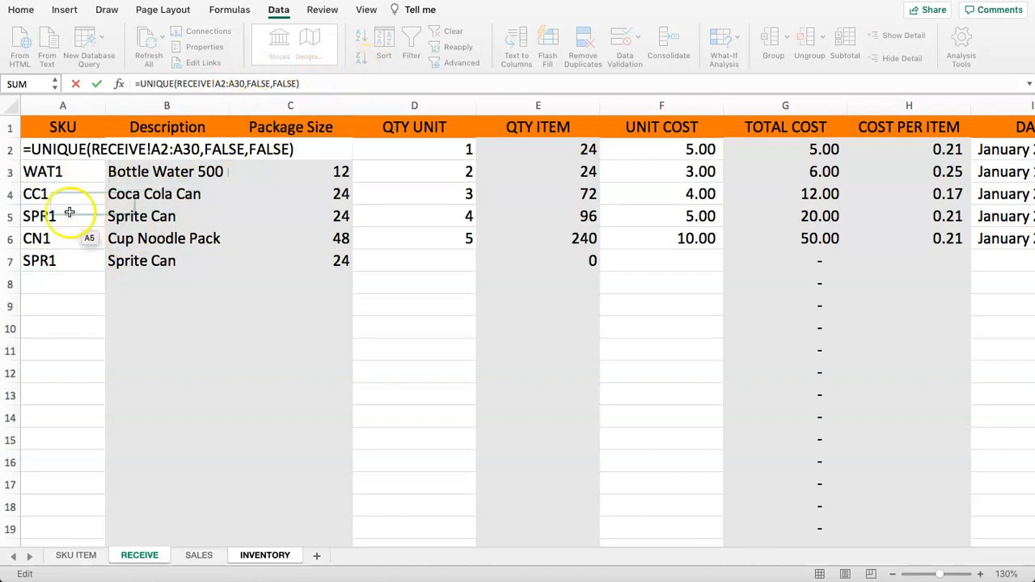
pyautogui.click(292, 85)
pyautogui.click(321, 84)
pyautogui.press('Return')
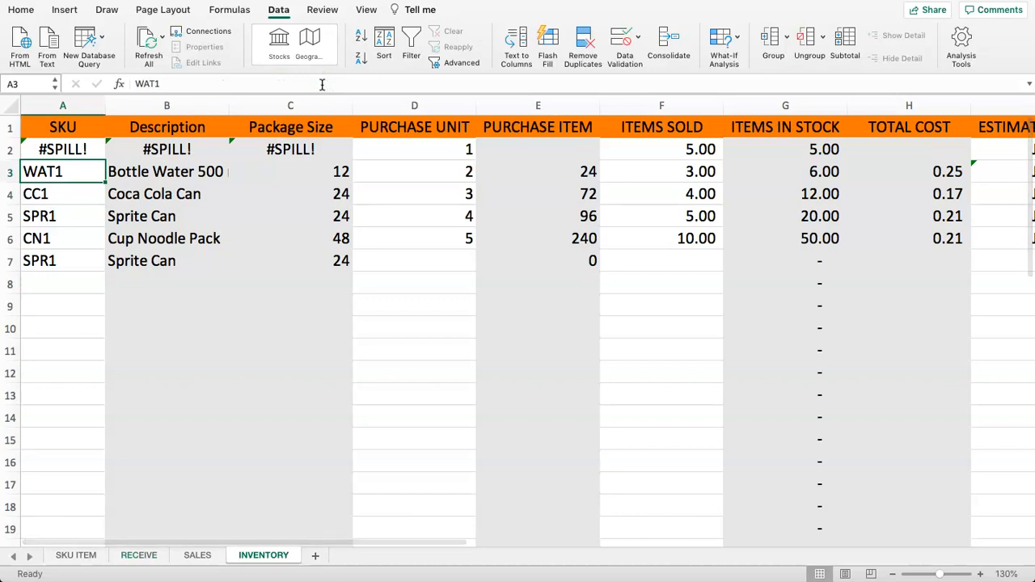
# Inspect the formulas in A2:C2 and the SKU cells below A2 on the INVENTORY sheet
pyautogui.click(60, 155)
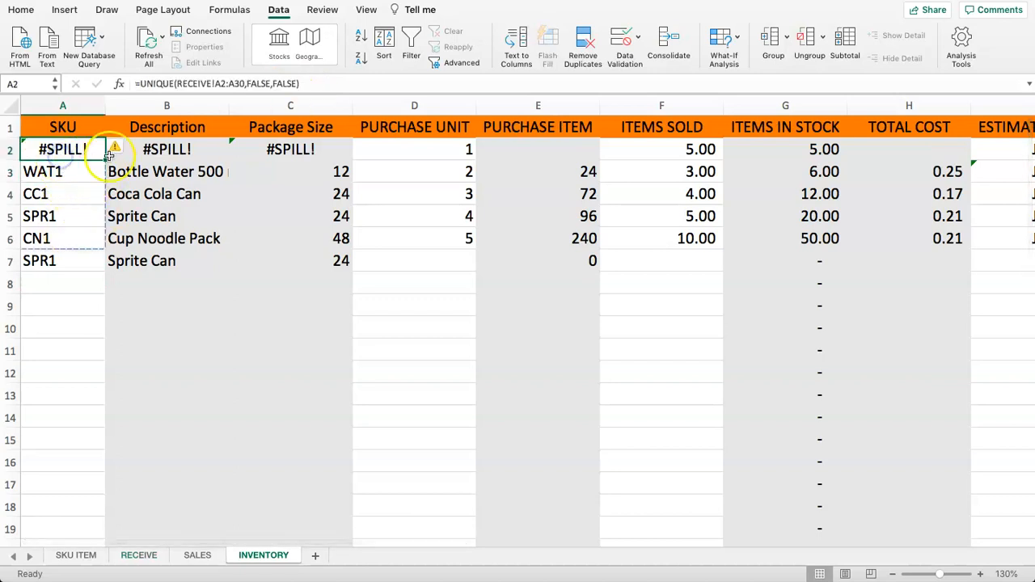
pyautogui.click(173, 150)
pyautogui.click(282, 154)
pyautogui.click(186, 149)
pyautogui.moveTo(44, 154); pyautogui.dragTo(54, 309)
pyautogui.click(33, 271)
pyautogui.moveTo(45, 149); pyautogui.dragTo(51, 189)
# Try clearing the Description and Package Size cells B2:C8 on the INVENTORY sheet
pyautogui.moveTo(190, 150); pyautogui.dragTo(297, 276)
pyautogui.press('Delete')
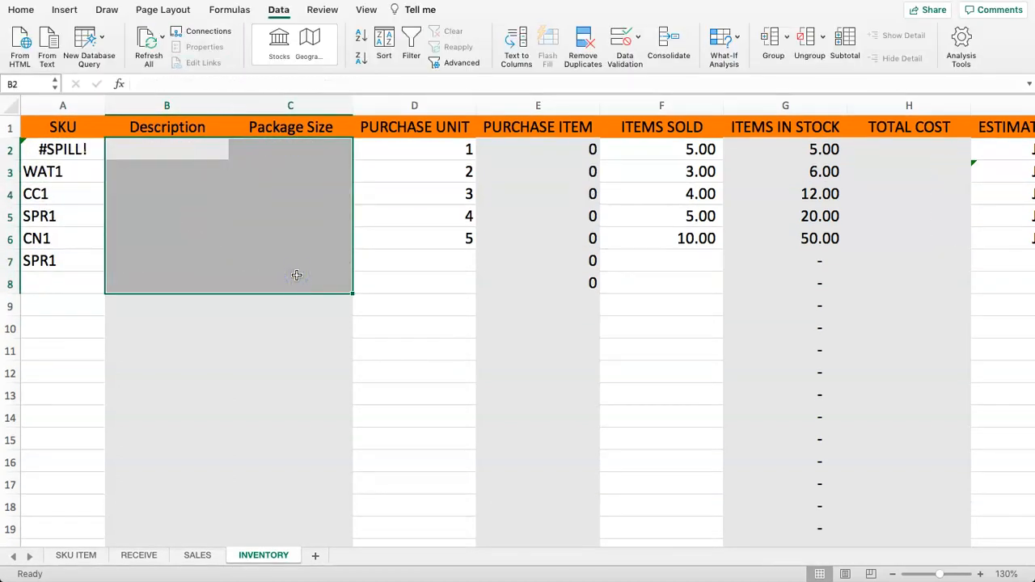
pyautogui.click(160, 256)
pyautogui.click(49, 158)
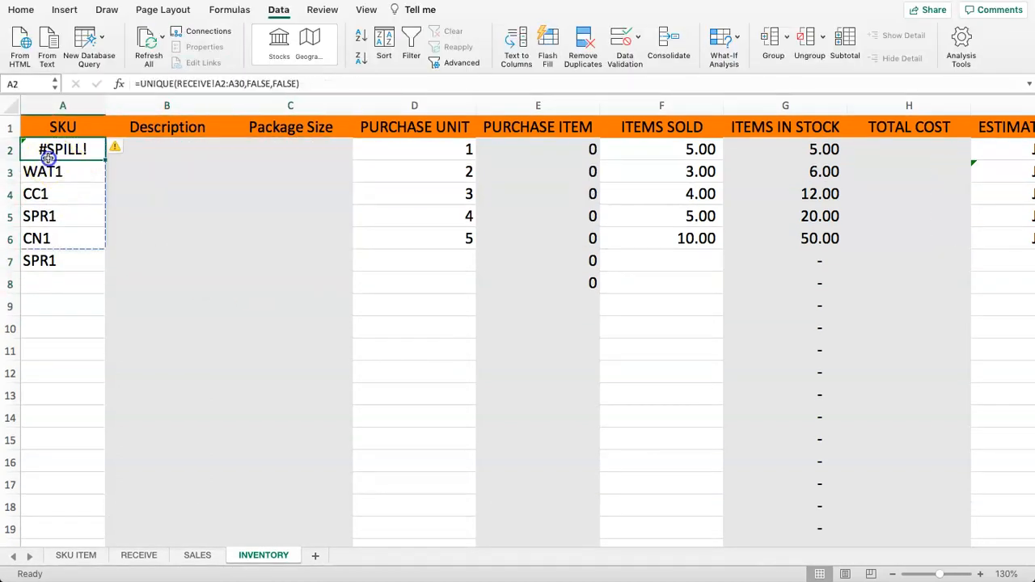
pyautogui.press('super+z')
# Clear the leftover SKU codes from A3:A7 on the INVENTORY sheet to make room for the UNIQUE results
pyautogui.click(48, 237)
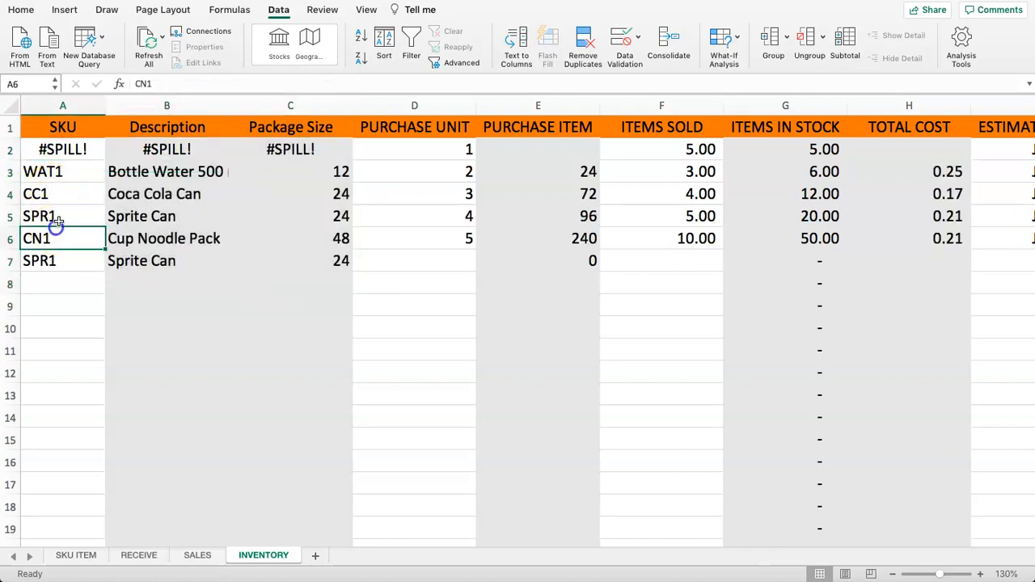
pyautogui.moveTo(61, 172); pyautogui.dragTo(72, 267)
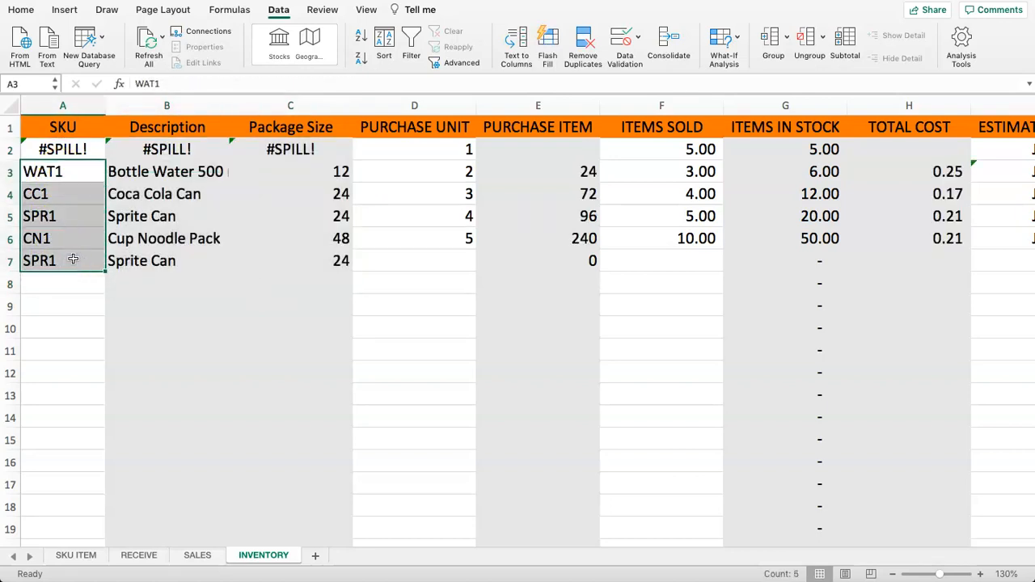
pyautogui.press('Delete')
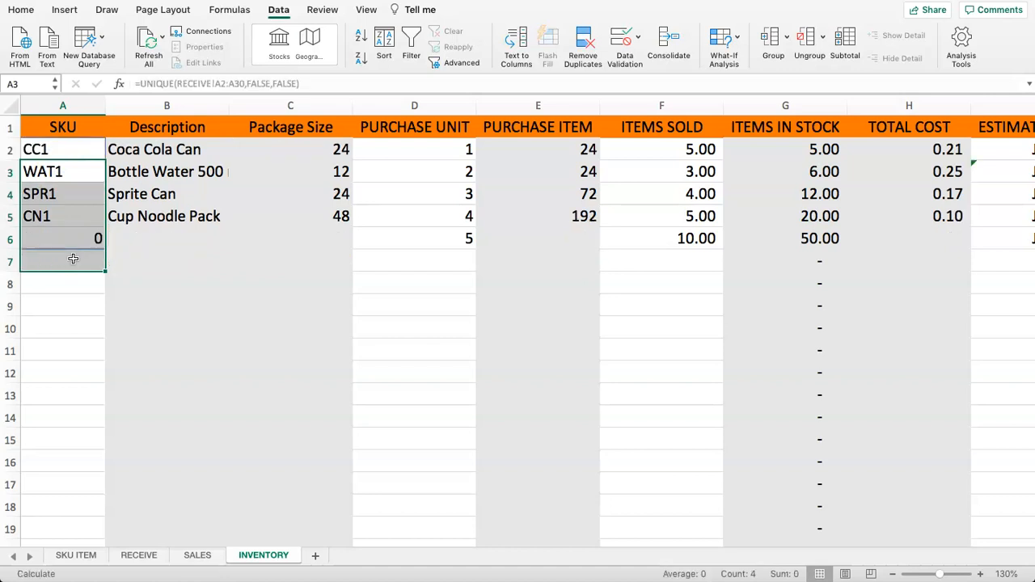
# Examine the SKU list returned in column A and the Description lookup formulas in column B of the INVENTORY sheet
pyautogui.click(66, 292)
pyautogui.click(76, 139)
pyautogui.click(76, 290)
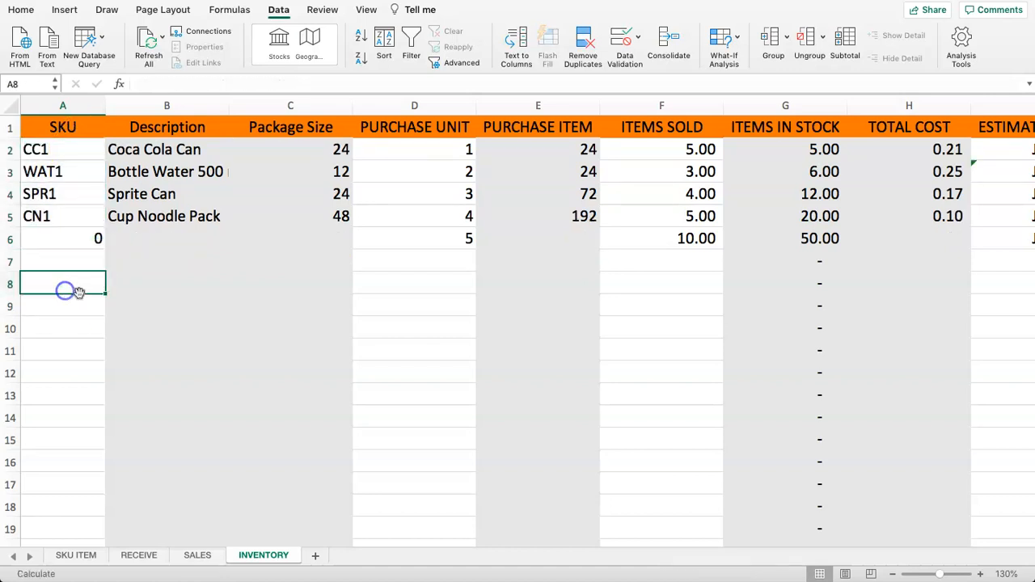
pyautogui.scroll(-5, 76, 290)
pyautogui.click(86, 397)
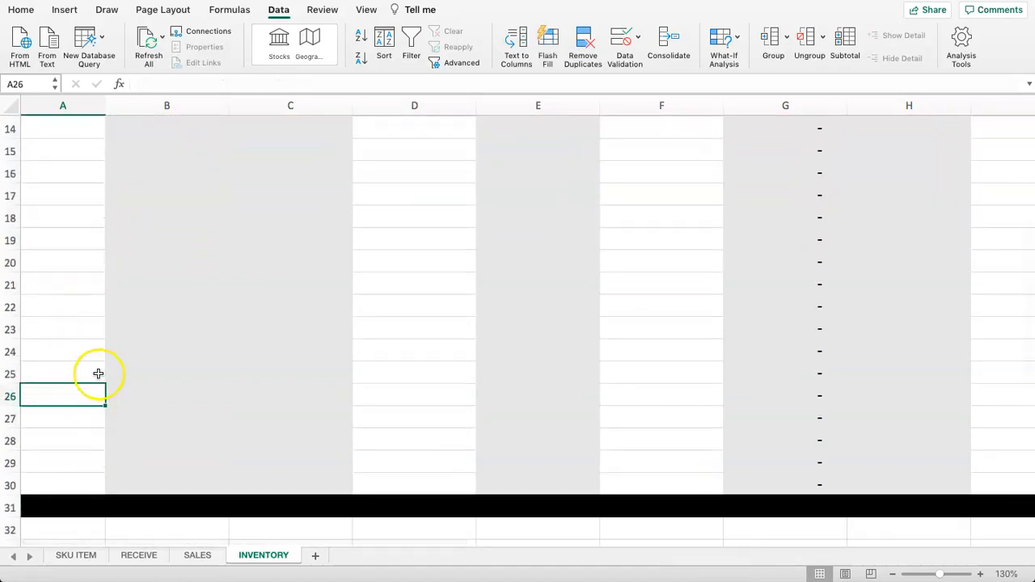
pyautogui.scroll(5, 98, 373)
pyautogui.moveTo(64, 149); pyautogui.dragTo(76, 223)
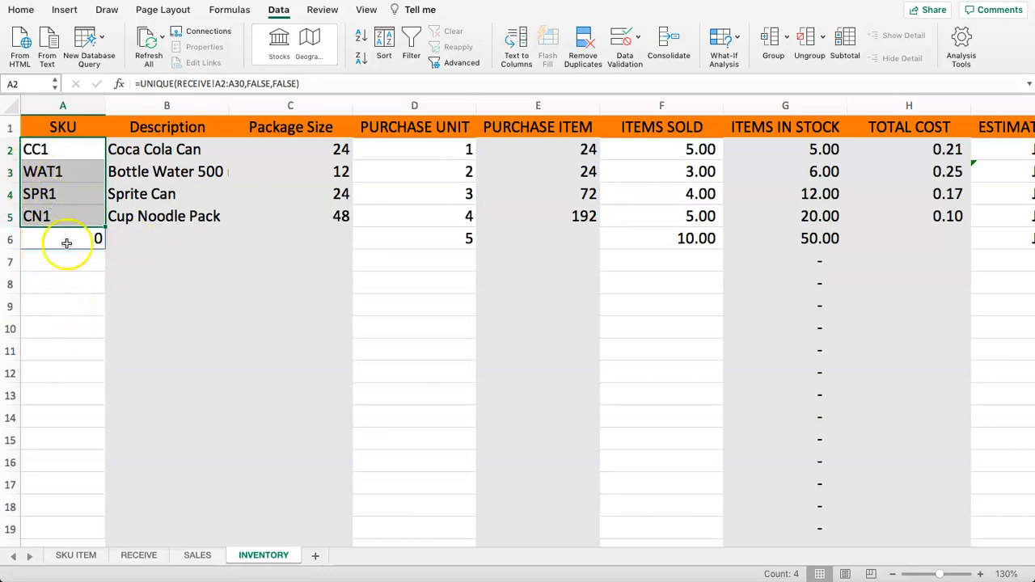
pyautogui.moveTo(78, 148); pyautogui.dragTo(130, 149)
pyautogui.click(130, 150)
pyautogui.click(82, 148)
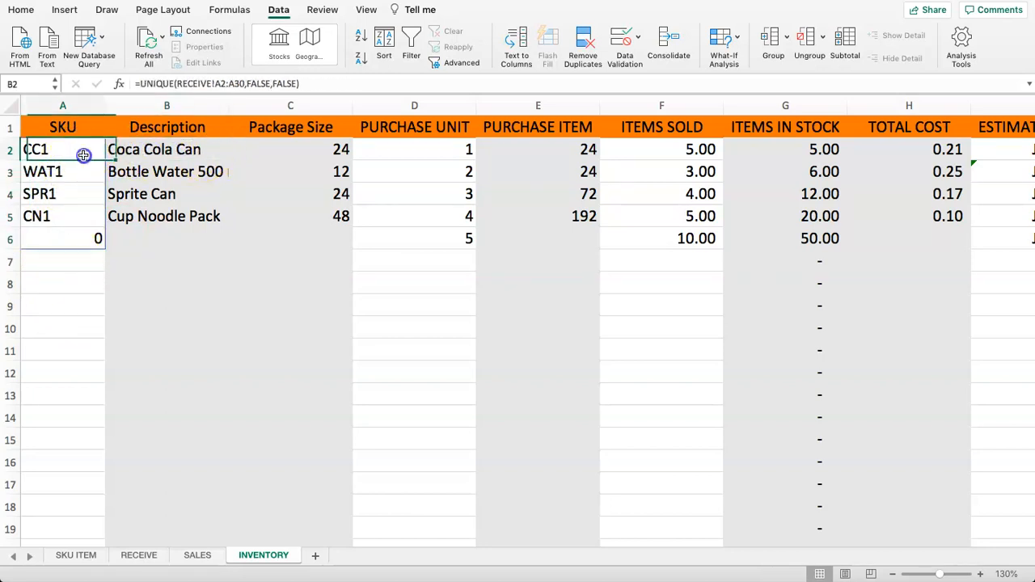
pyautogui.click(173, 172)
pyautogui.click(166, 216)
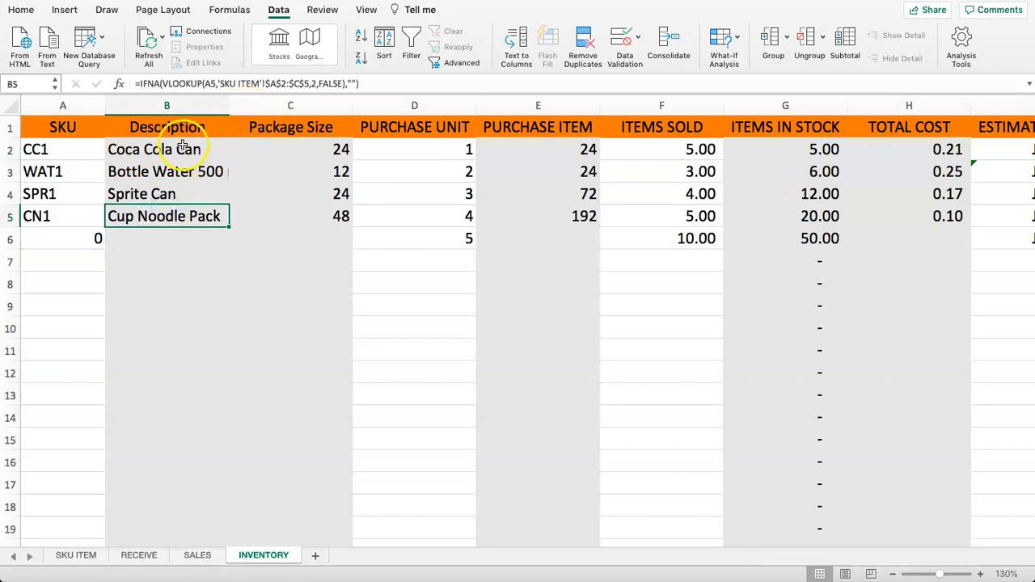
# Choose CC1 as the SKU in cell A8 of the RECEIVE sheet
pyautogui.click(139, 556)
pyautogui.click(46, 326)
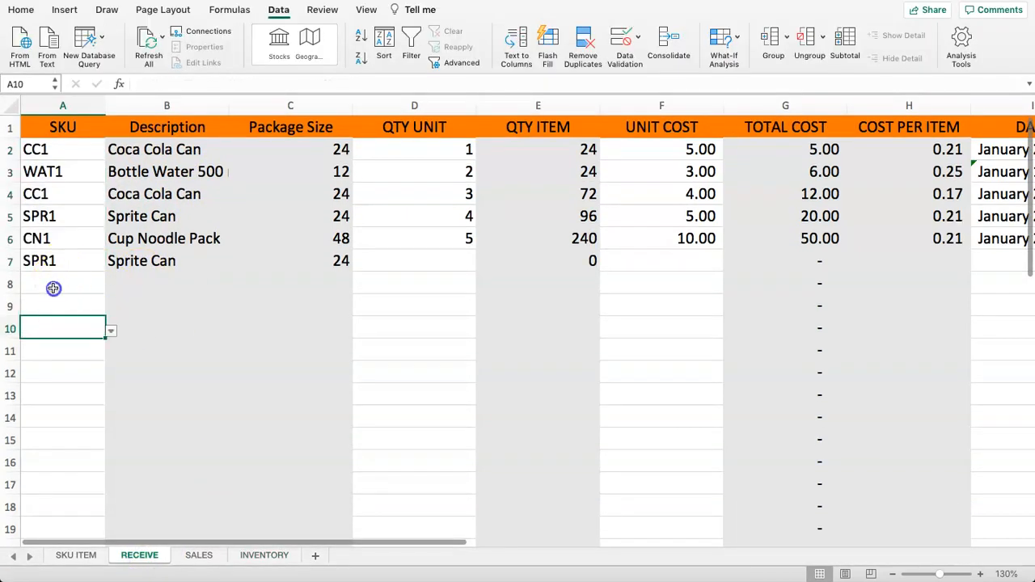
pyautogui.click(54, 287)
pyautogui.click(111, 287)
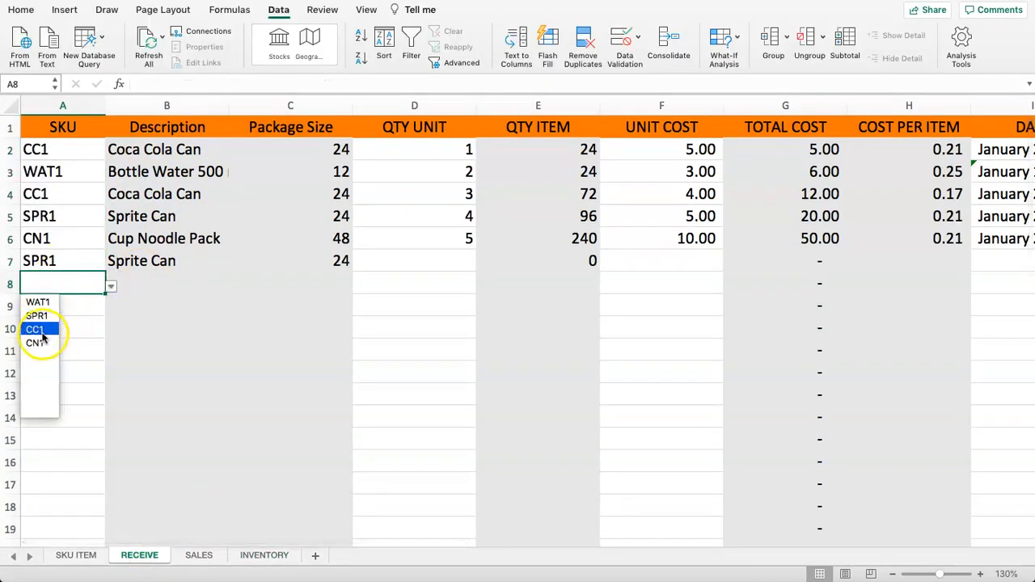
pyautogui.click(38, 331)
# Set the new CC1 receipt in row 8 to a QTY UNIT of 5 and a UNIT COST of 10
pyautogui.click(423, 284)
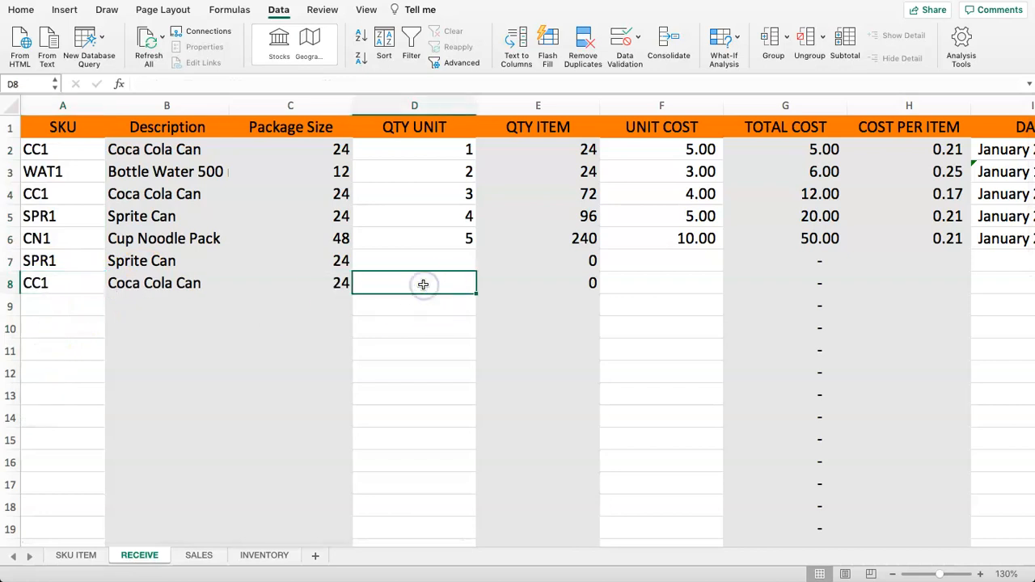
pyautogui.press('Tab')
pyautogui.press('Tab')
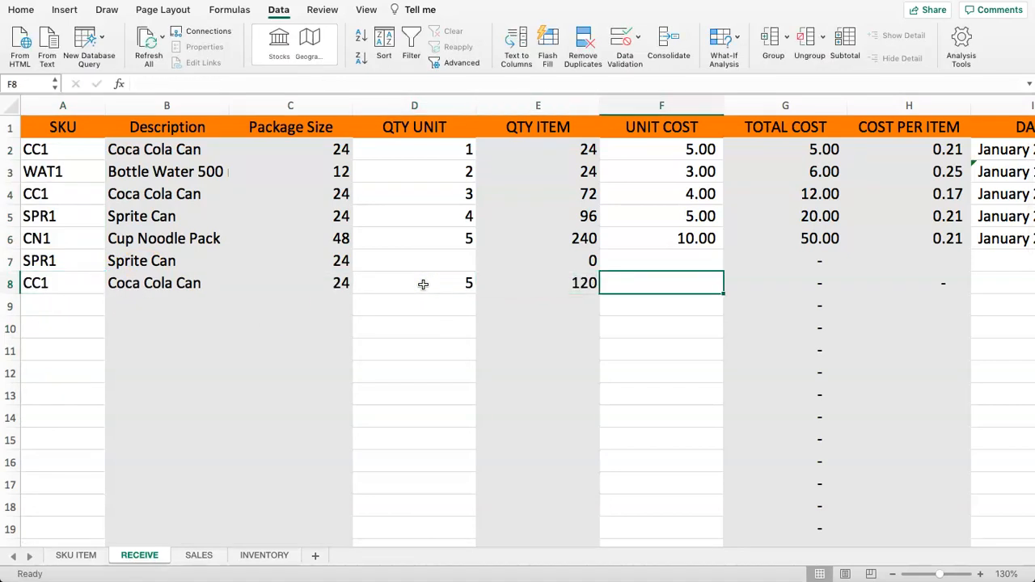
pyautogui.write('10')
pyautogui.press('Return')
pyautogui.press('Up')
pyautogui.press('Right')
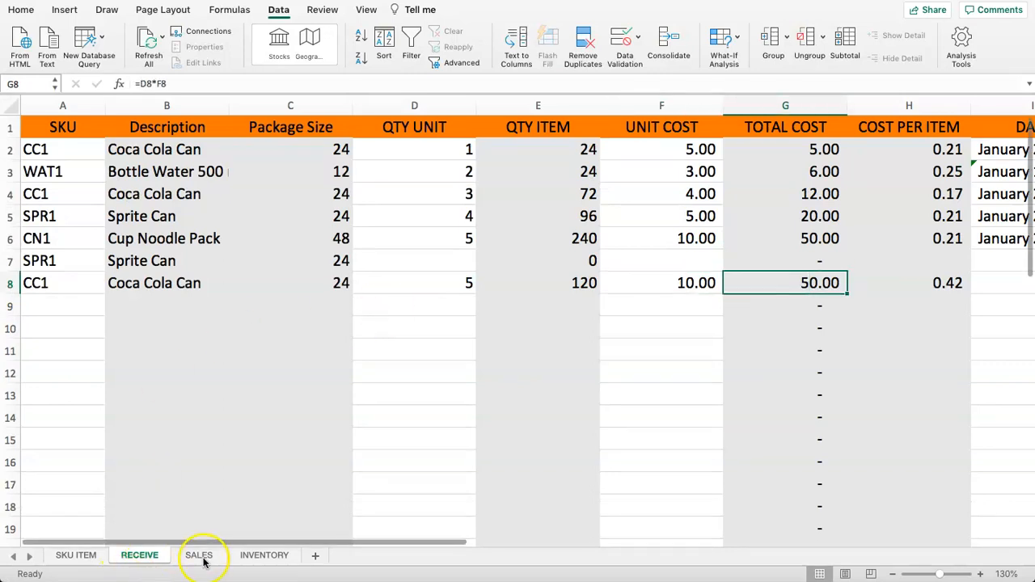
# Compare the SKU rows and PURCHASE UNIT values on the INVENTORY sheet with the SKU entries in A2:A8 on RECEIVE
pyautogui.click(248, 558)
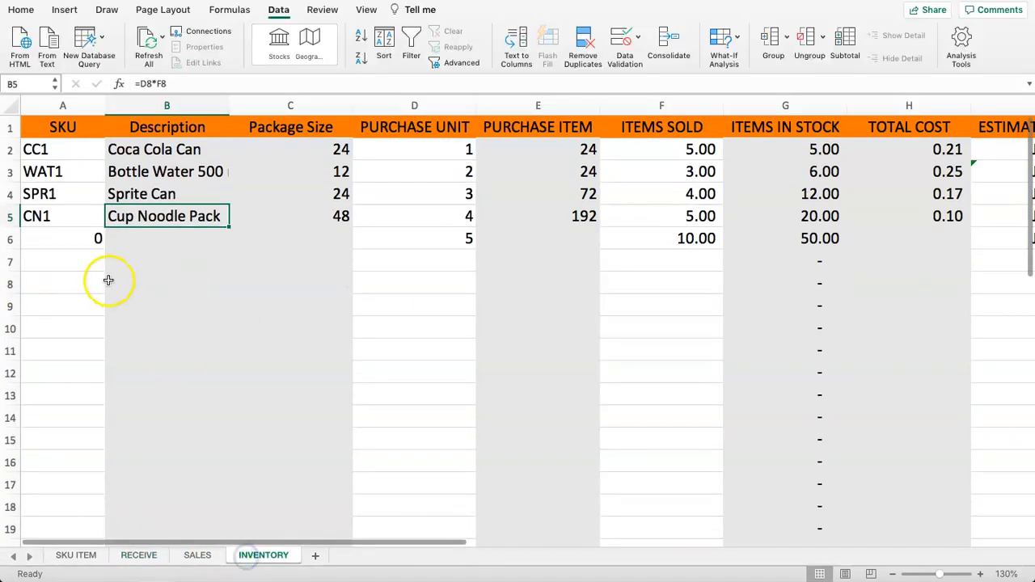
pyautogui.moveTo(96, 214); pyautogui.dragTo(493, 214)
pyautogui.click(268, 281)
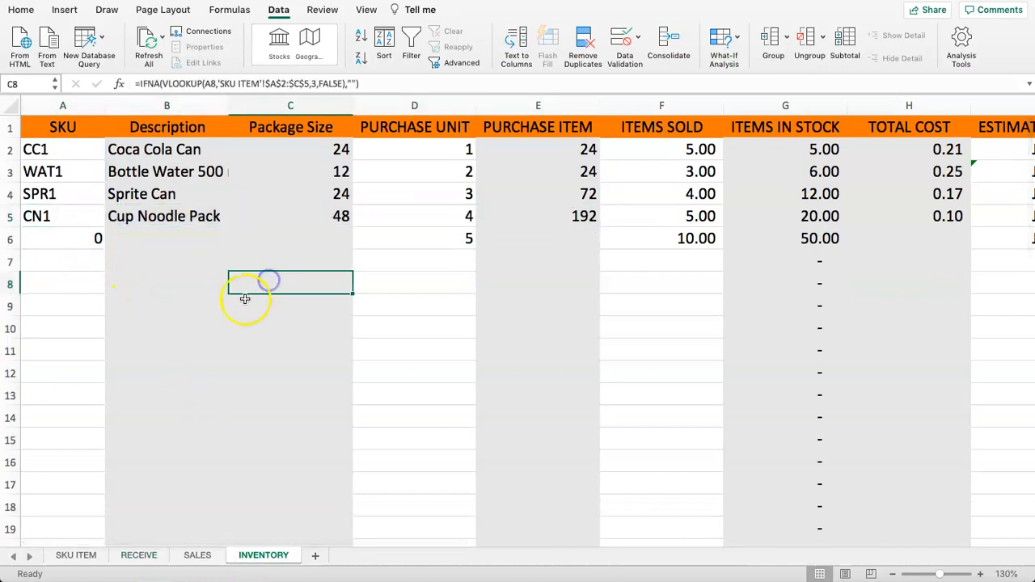
pyautogui.moveTo(206, 149); pyautogui.dragTo(305, 212)
pyautogui.click(424, 200)
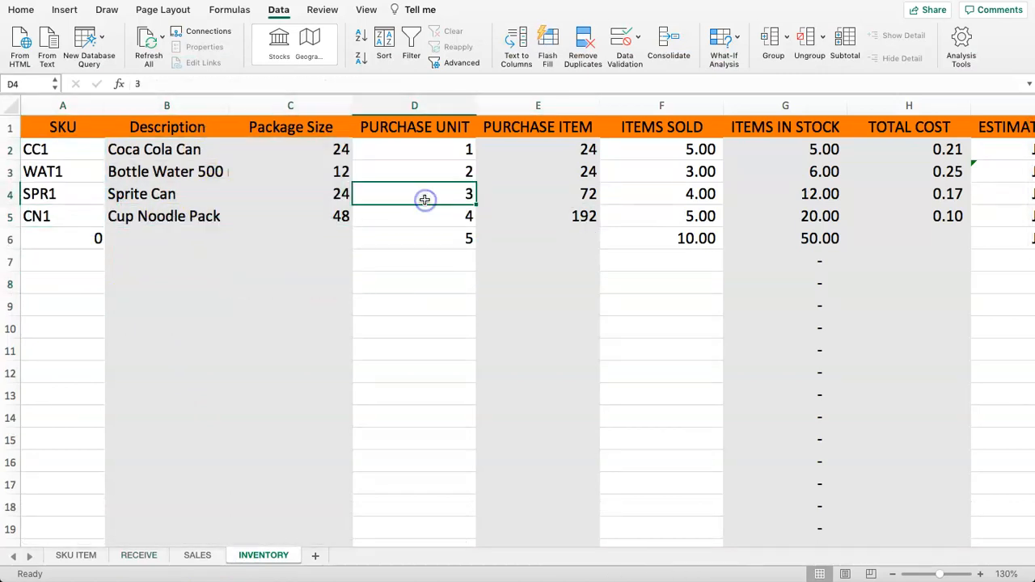
pyautogui.click(425, 157)
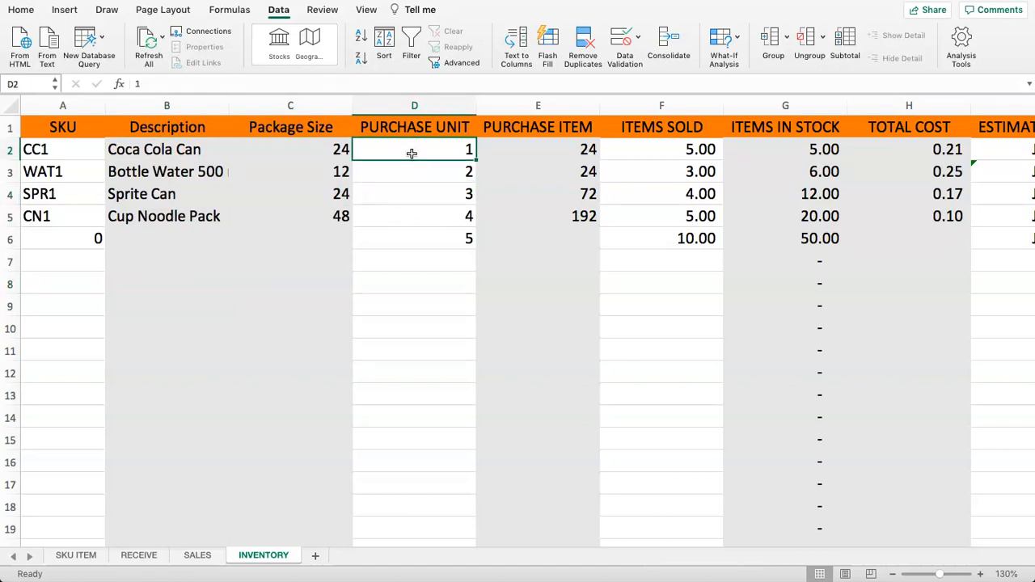
pyautogui.click(135, 556)
pyautogui.moveTo(46, 150); pyautogui.dragTo(70, 277)
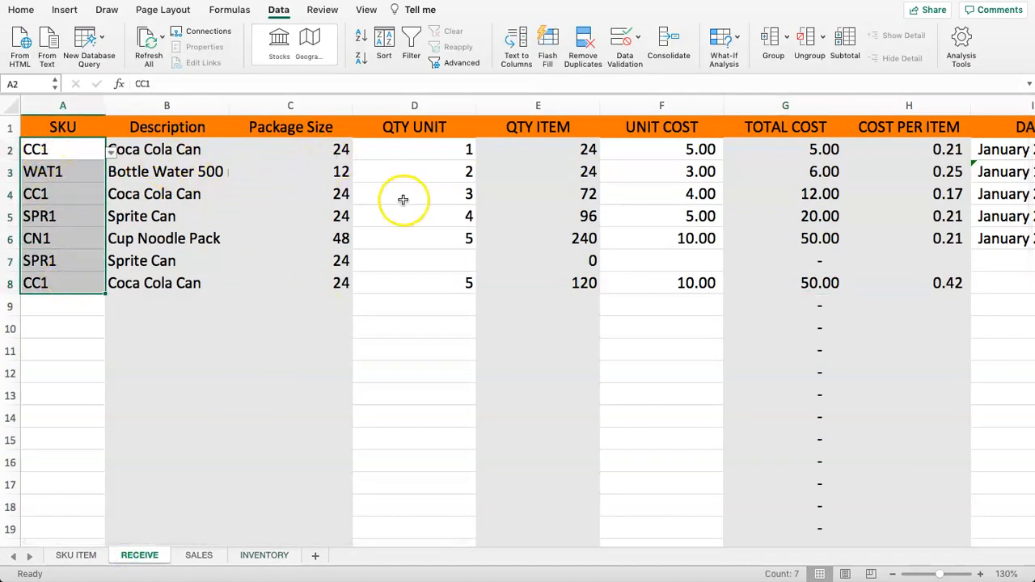
# Start a SUMIF formula in PURCHASE UNIT cell D2 of INVENTORY, using the absolute range RECEIVE!$A$2:$A$30 as its lookup range
pyautogui.click(261, 557)
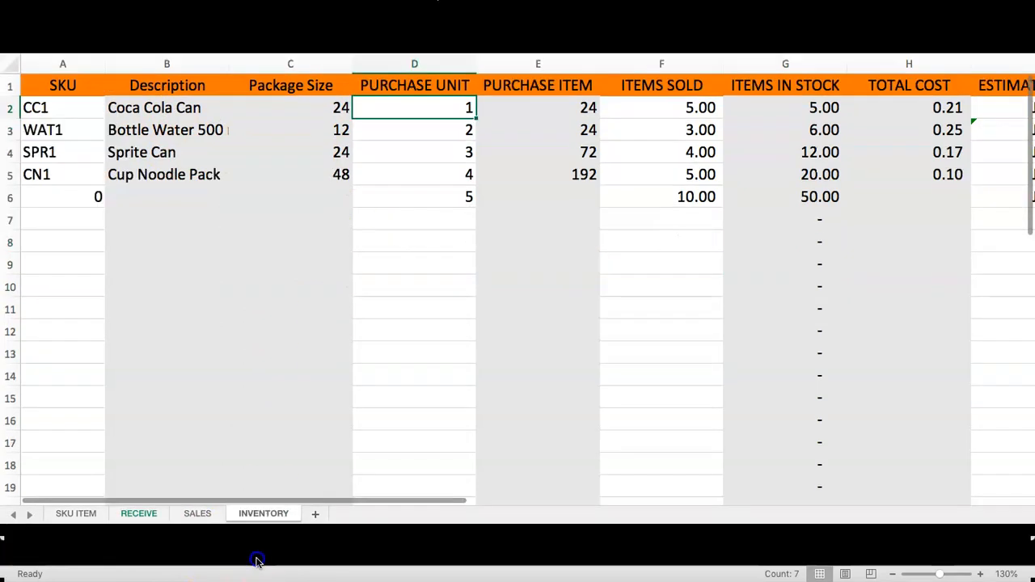
pyautogui.click(415, 150)
pyautogui.write('=')
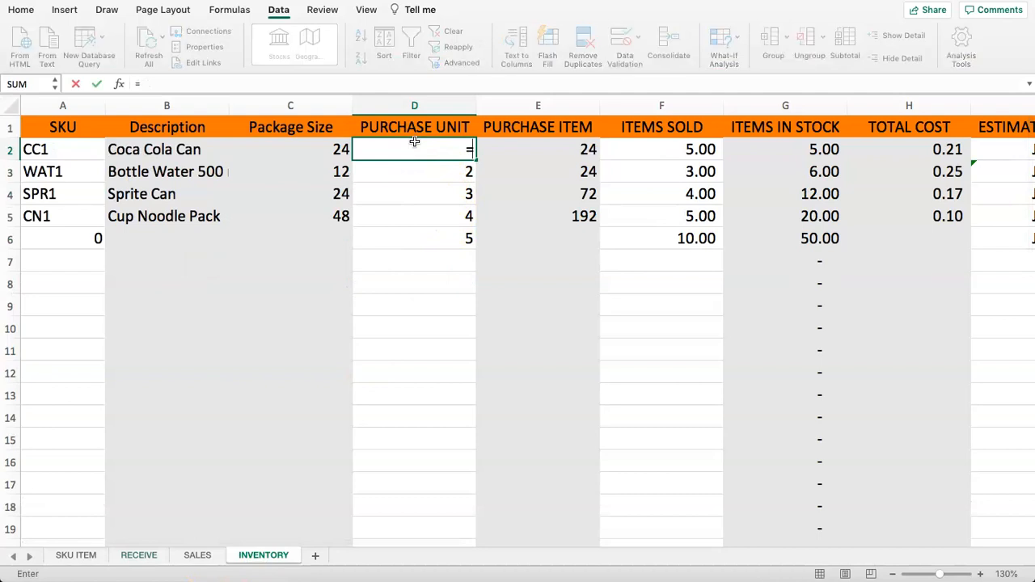
pyautogui.write('SMIF')
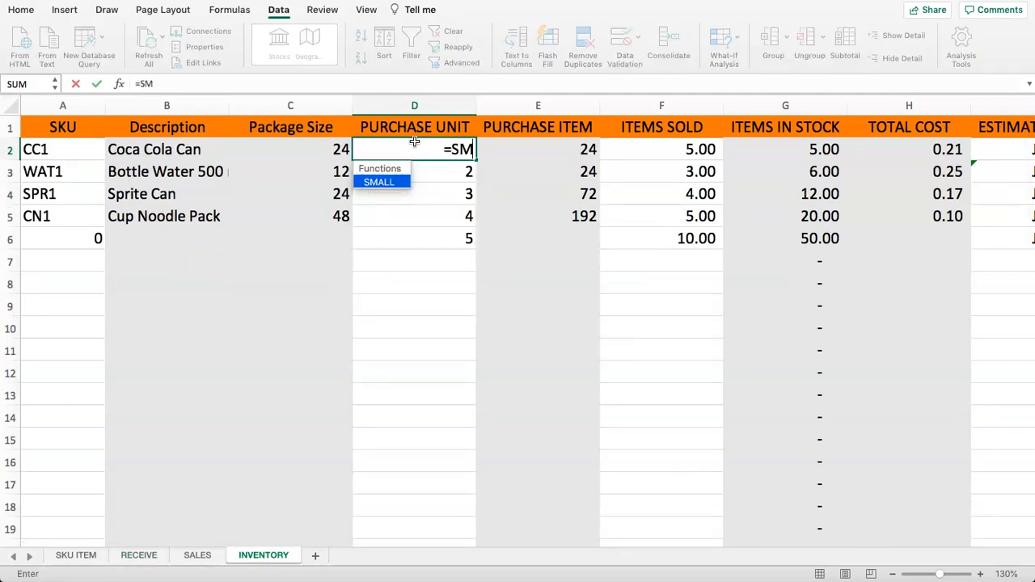
pyautogui.press('BackSpace')
pyautogui.press('BackSpace')
pyautogui.press('BackSpace')
pyautogui.write('UMIF(')
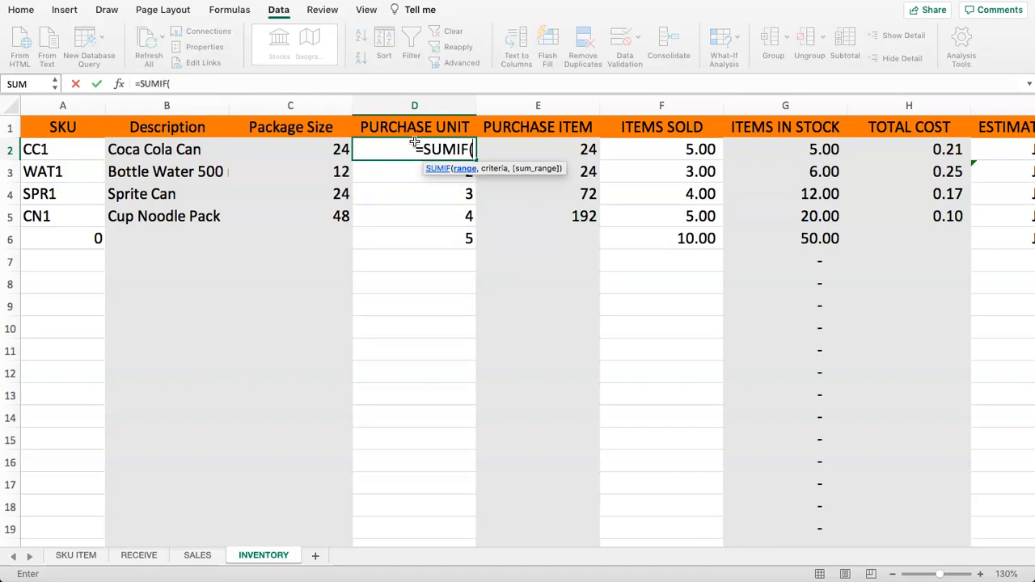
pyautogui.click(138, 556)
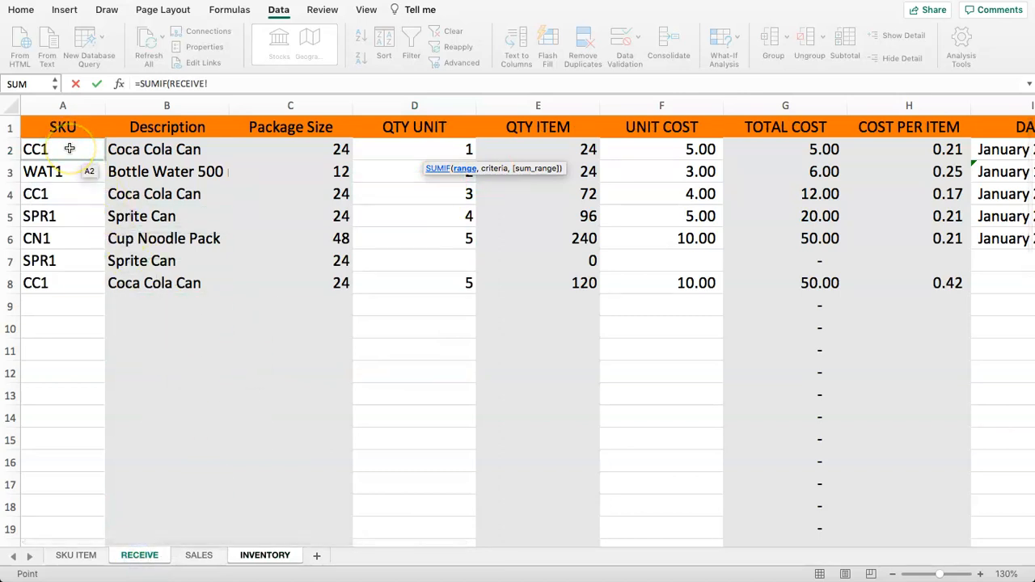
pyautogui.moveTo(70, 149); pyautogui.dragTo(64, 506)
pyautogui.scroll(5, 59, 343)
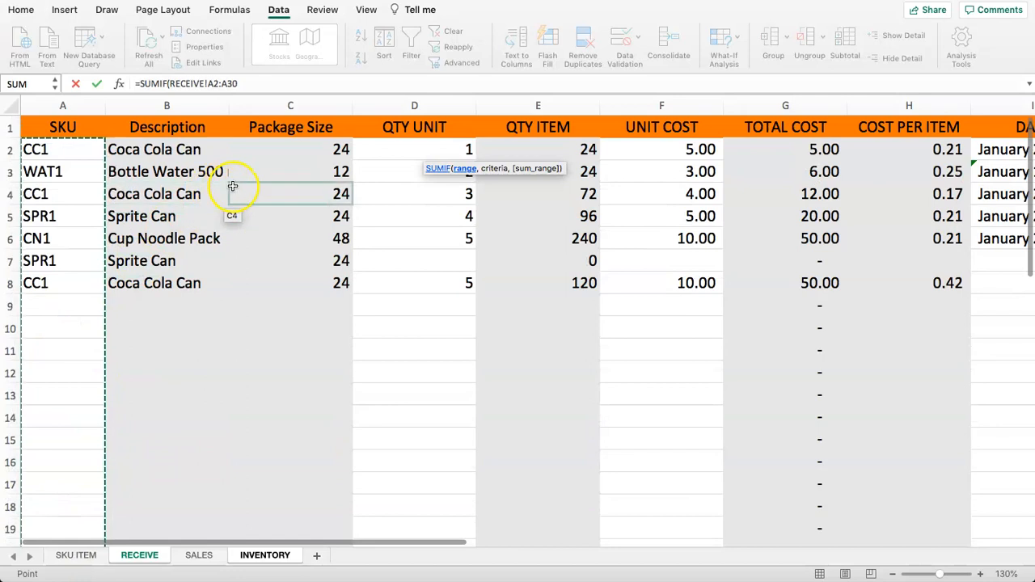
pyautogui.click(208, 83)
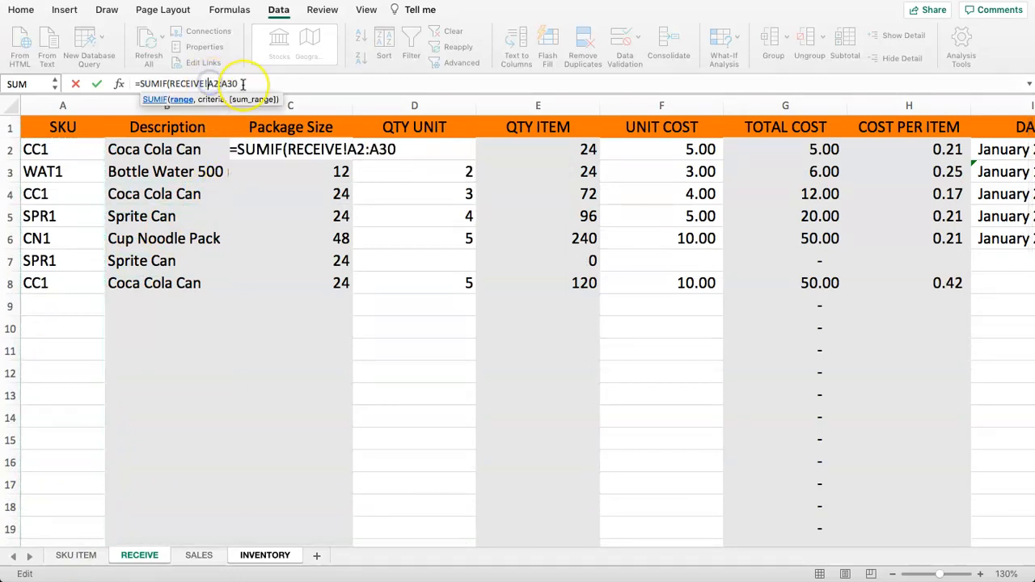
pyautogui.write('$A$')
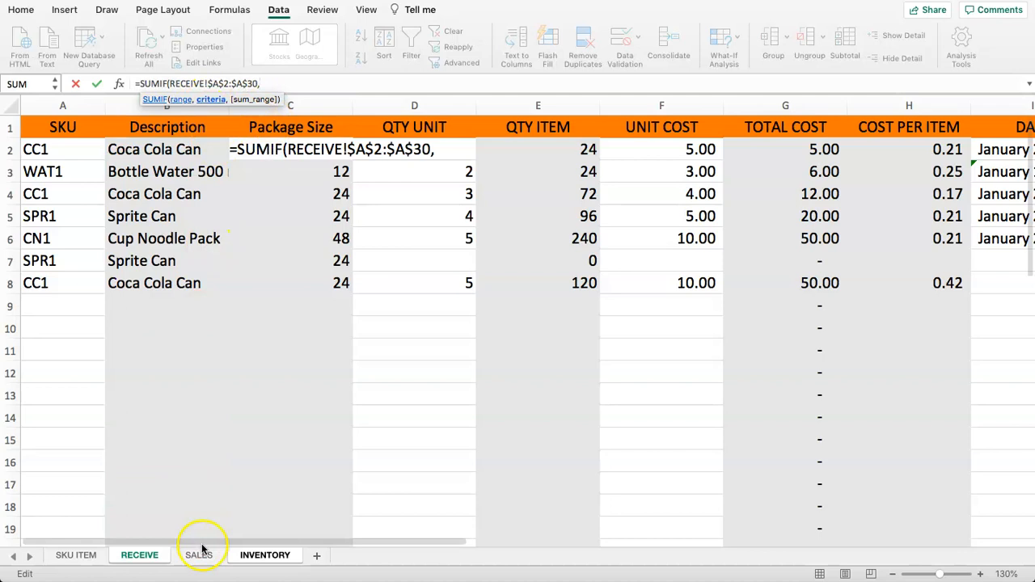
# Add the SKU in cell A2 of the INVENTORY sheet as the criteria of the SUMIF formula
pyautogui.click(250, 555)
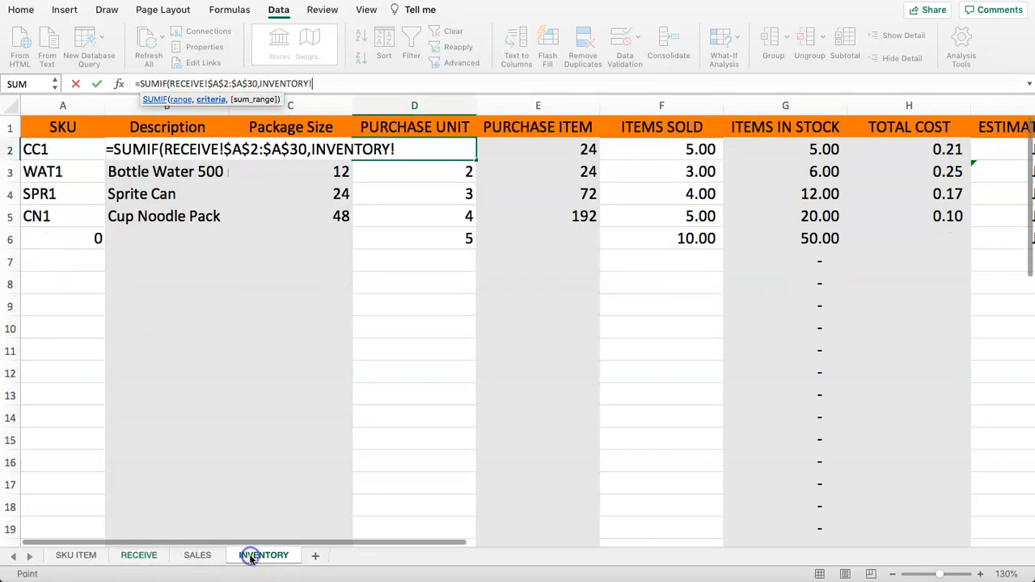
pyautogui.click(46, 150)
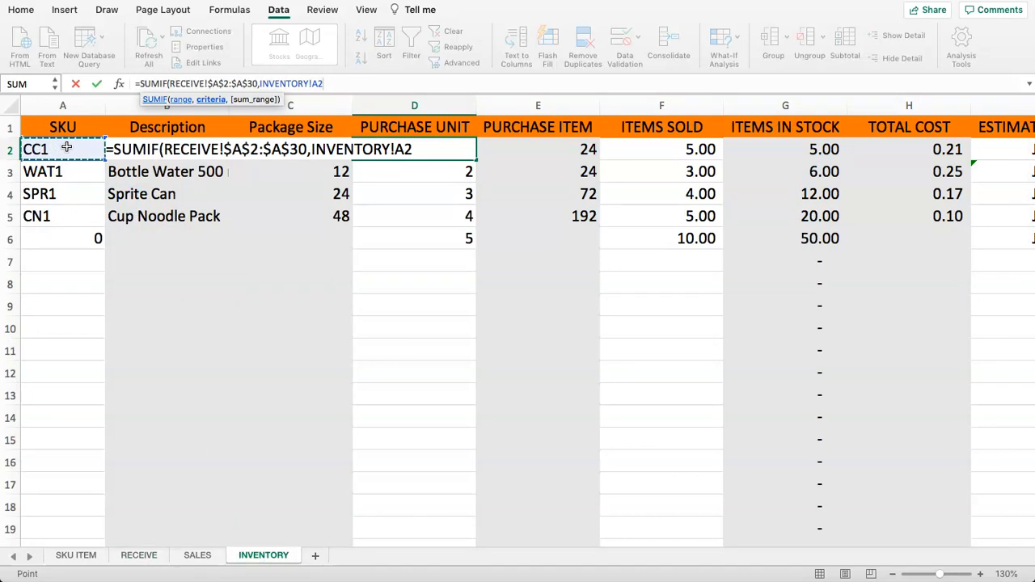
pyautogui.write(',')
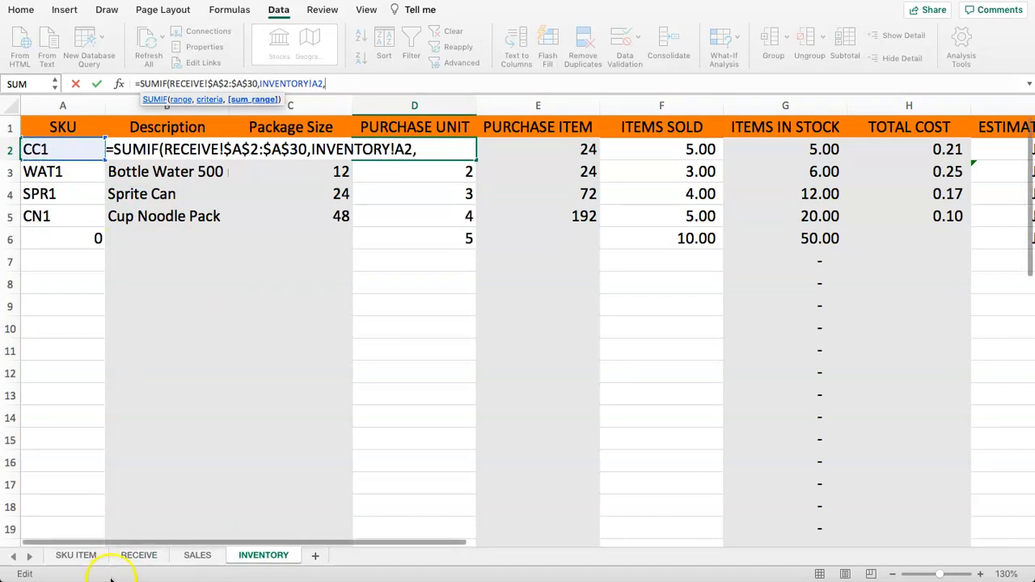
# Complete the SUMIF formula with the absolute sum range RECEIVE!$D$2:$D$30 and enter it in D2
pyautogui.click(138, 556)
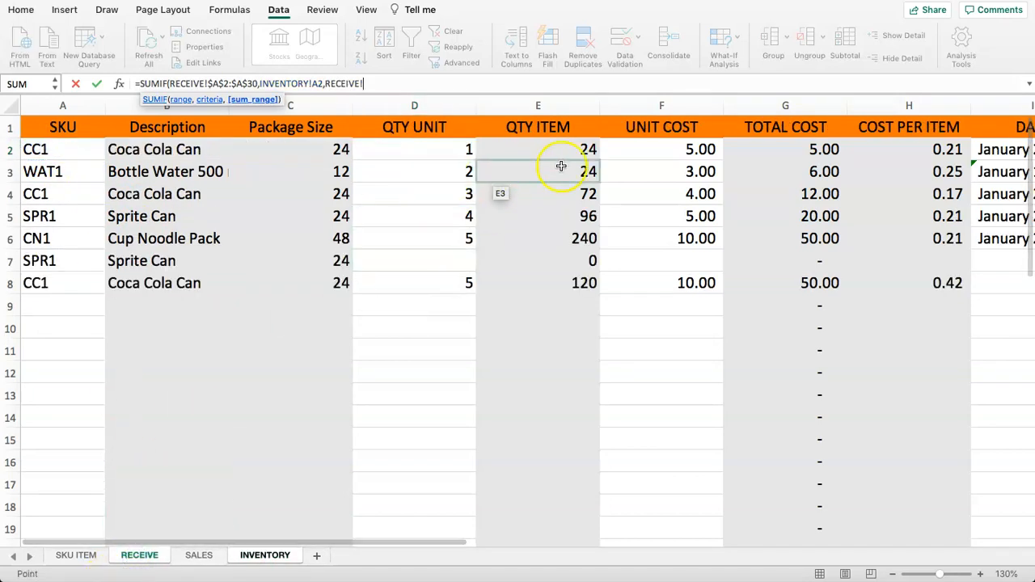
pyautogui.moveTo(424, 151); pyautogui.dragTo(416, 508)
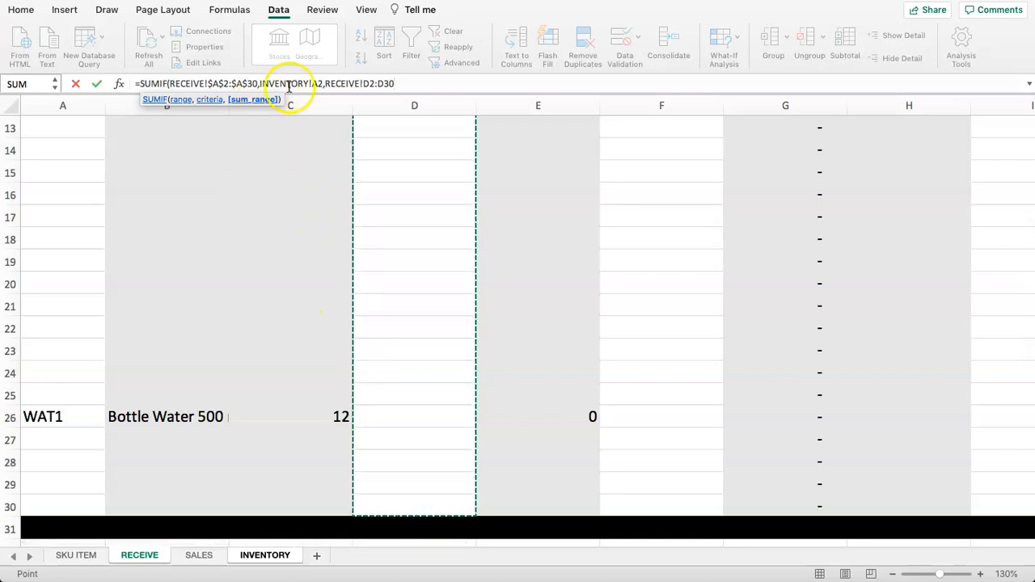
pyautogui.click(365, 85)
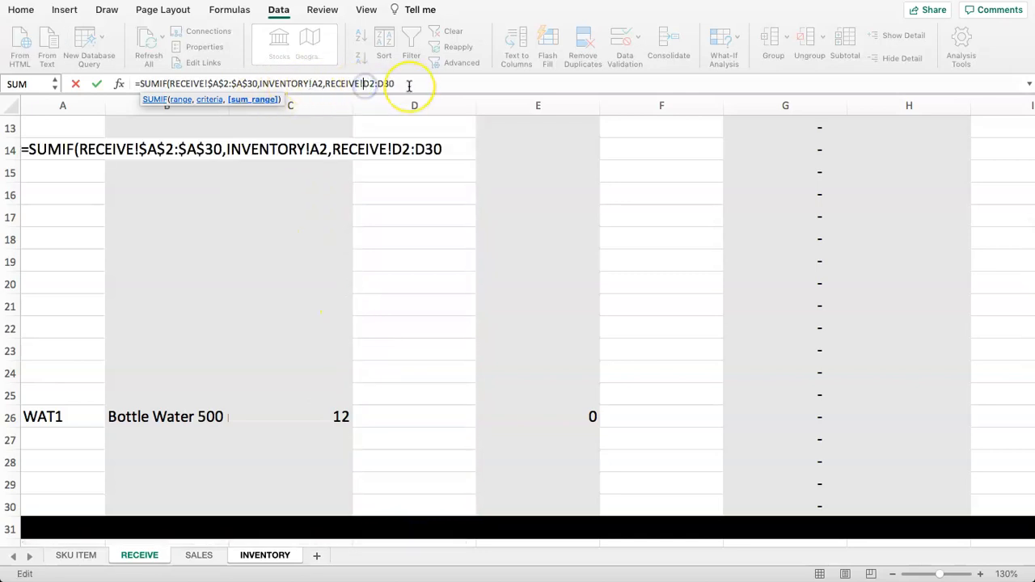
pyautogui.press('Right')
pyautogui.press('Right')
pyautogui.write('$')
pyautogui.press('Right')
pyautogui.write('$')
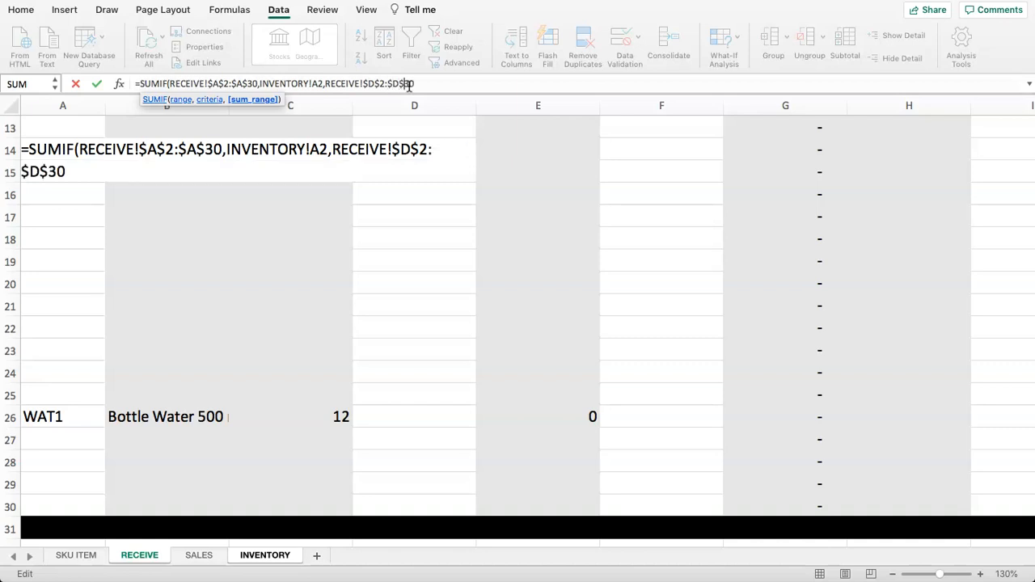
pyautogui.press('Return')
pyautogui.click(413, 151)
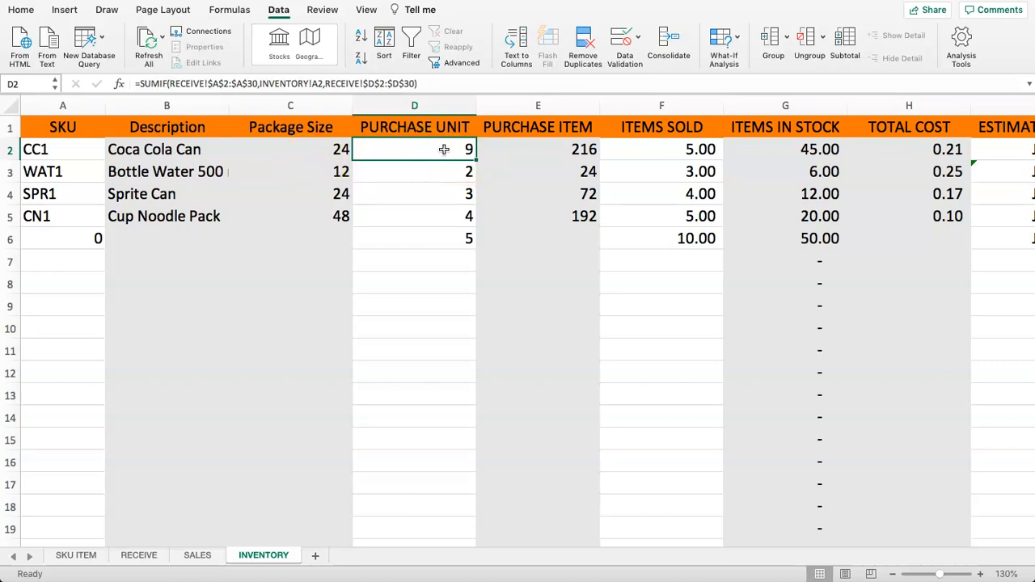
# Check the QTY UNIT entries of the CC1 receipts on RECEIVE and set the one in D2 to 2
pyautogui.click(135, 556)
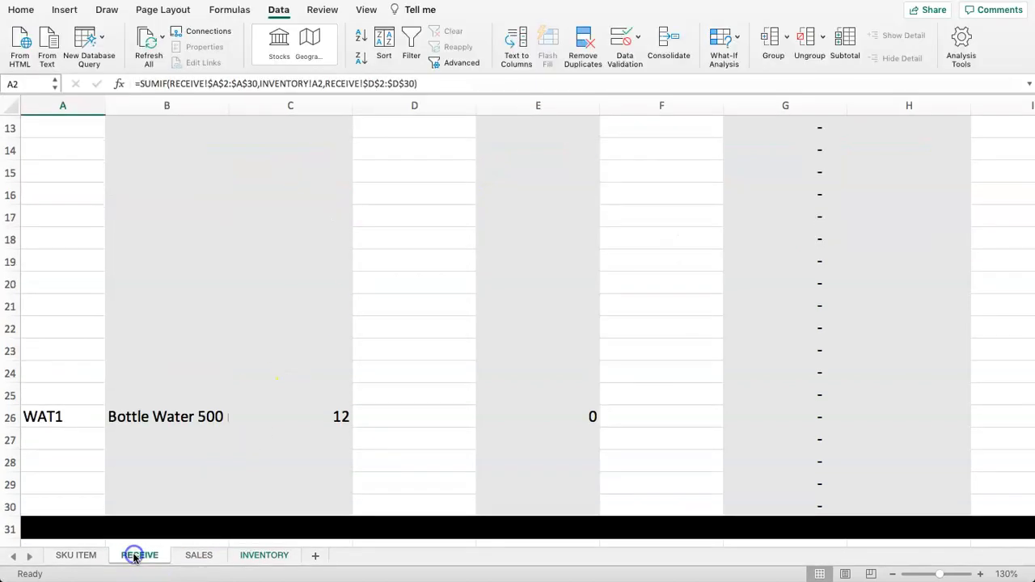
pyautogui.scroll(5, 381, 226)
pyautogui.click(380, 180)
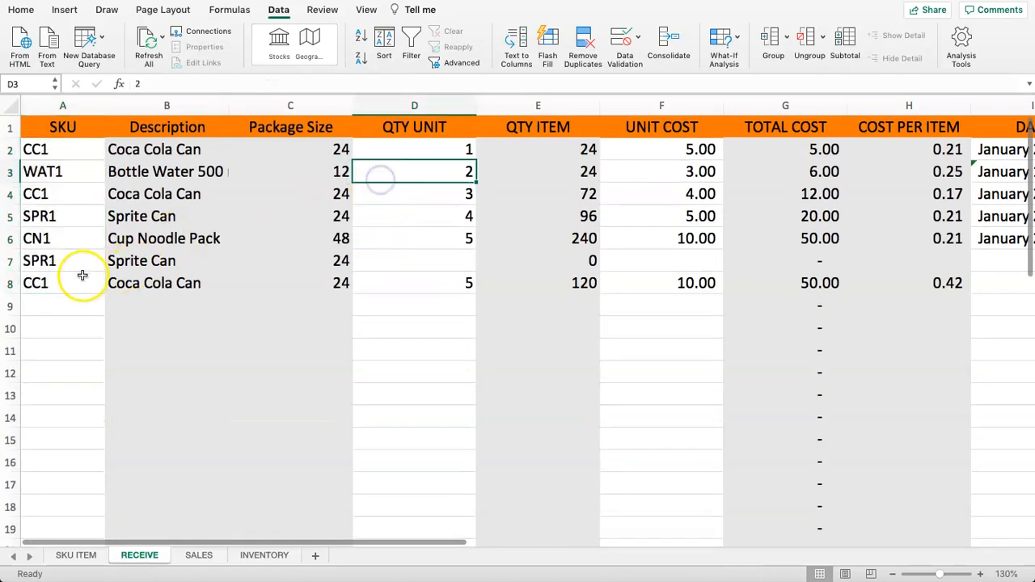
pyautogui.click(420, 283)
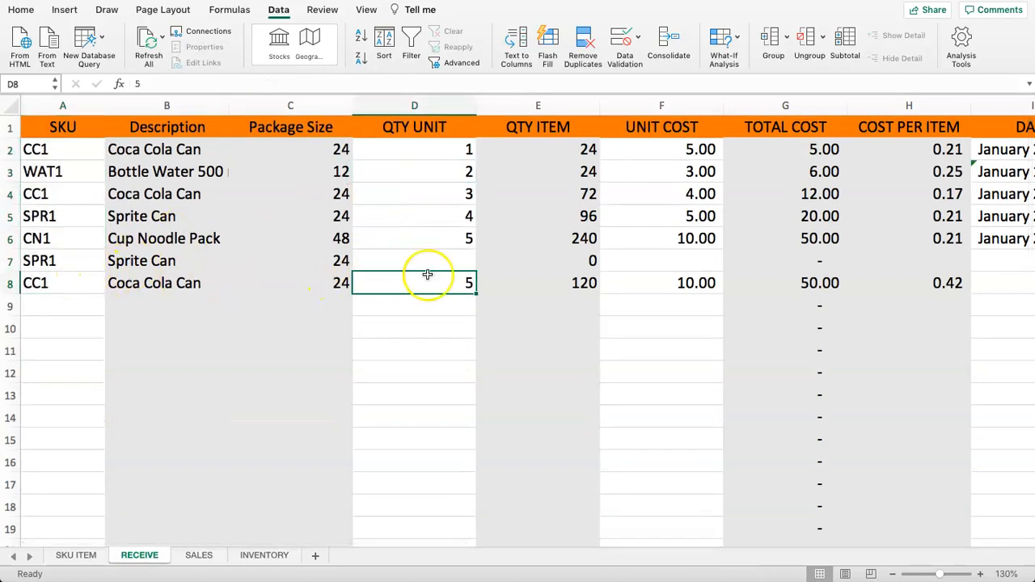
pyautogui.click(440, 194)
pyautogui.click(427, 149)
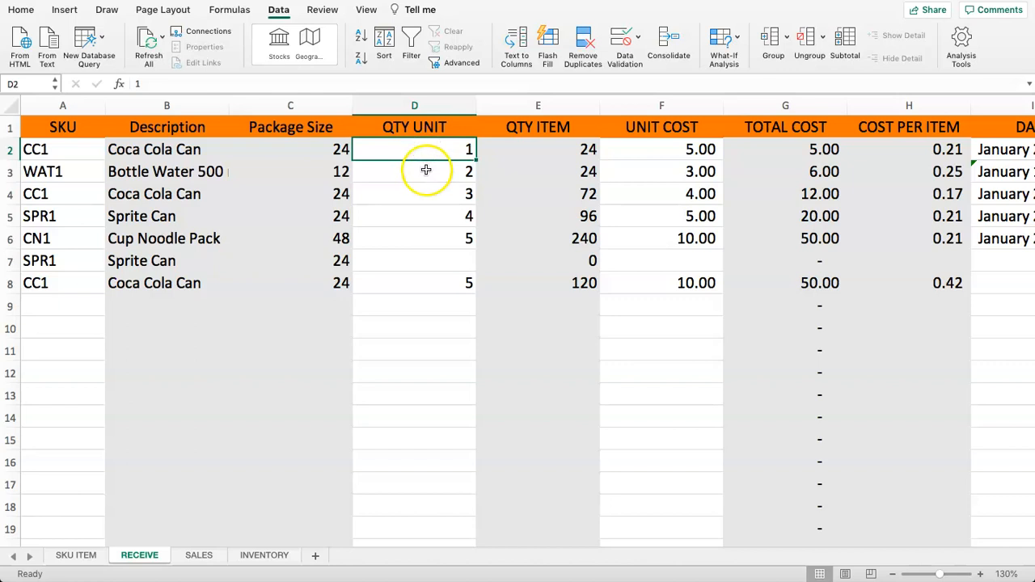
pyautogui.click(439, 200)
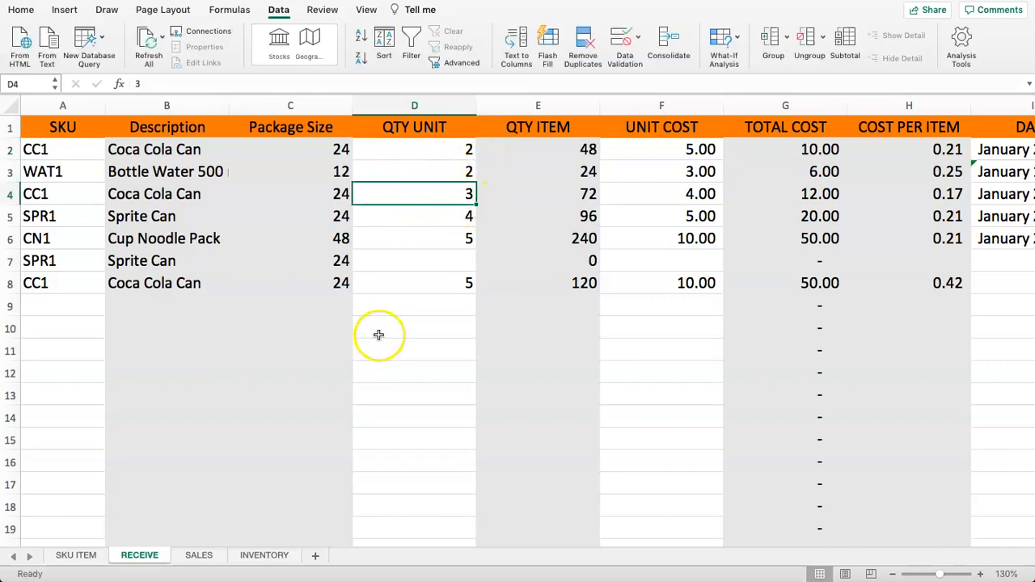
# Fill the SUMIF formula from D2 down the PURCHASE UNIT column to row 30 of INVENTORY
pyautogui.click(259, 557)
pyautogui.moveTo(462, 154); pyautogui.dragTo(447, 511)
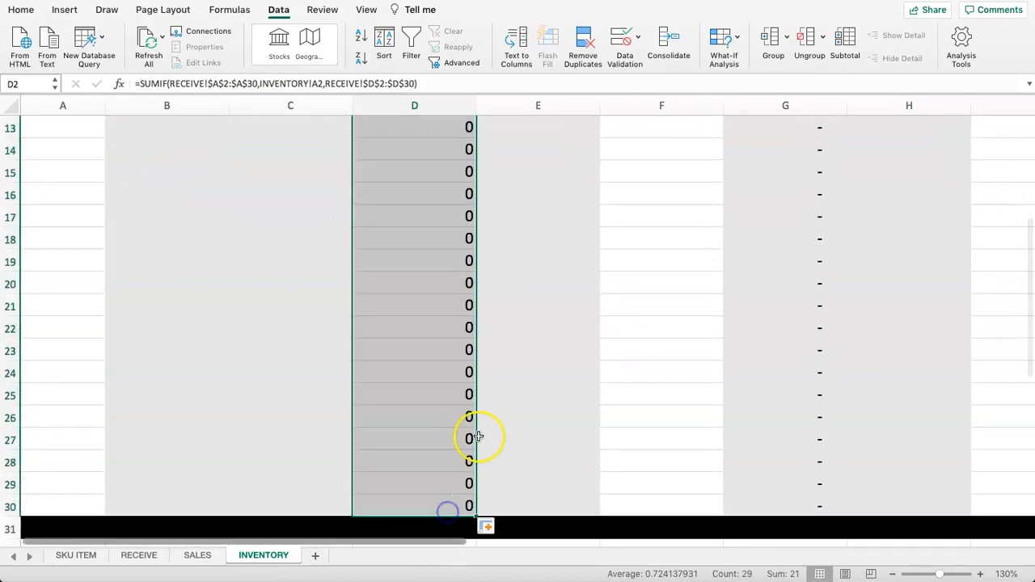
pyautogui.scroll(6, 478, 436)
pyautogui.click(446, 216)
# Copy the full SUMIF formula text from PURCHASE UNIT cell D2, leaving that cell's formula intact
pyautogui.click(564, 153)
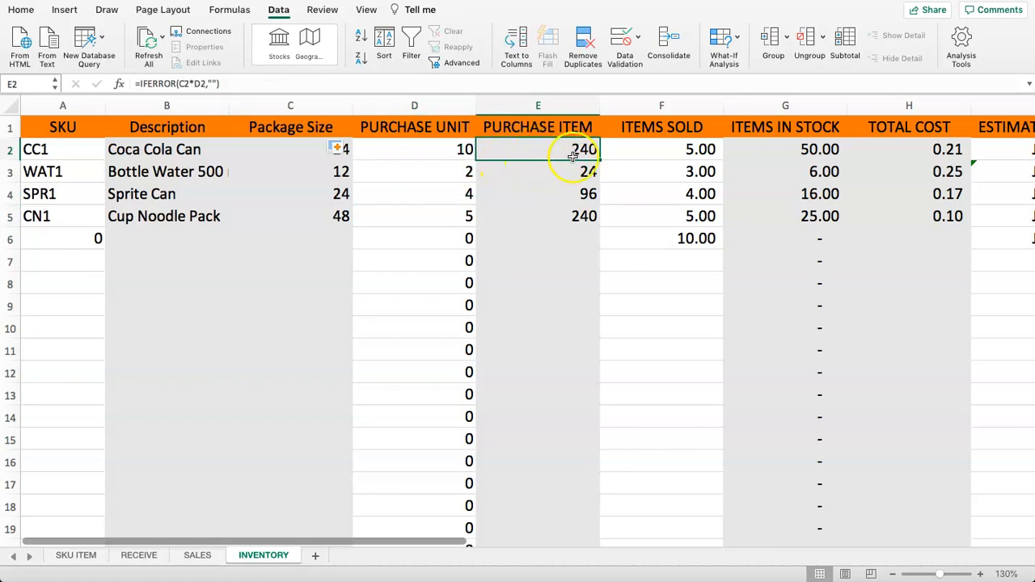
pyautogui.click(462, 146)
pyautogui.click(545, 151)
pyautogui.click(417, 147)
pyautogui.moveTo(445, 84); pyautogui.dragTo(131, 86)
pyautogui.press('super+c')
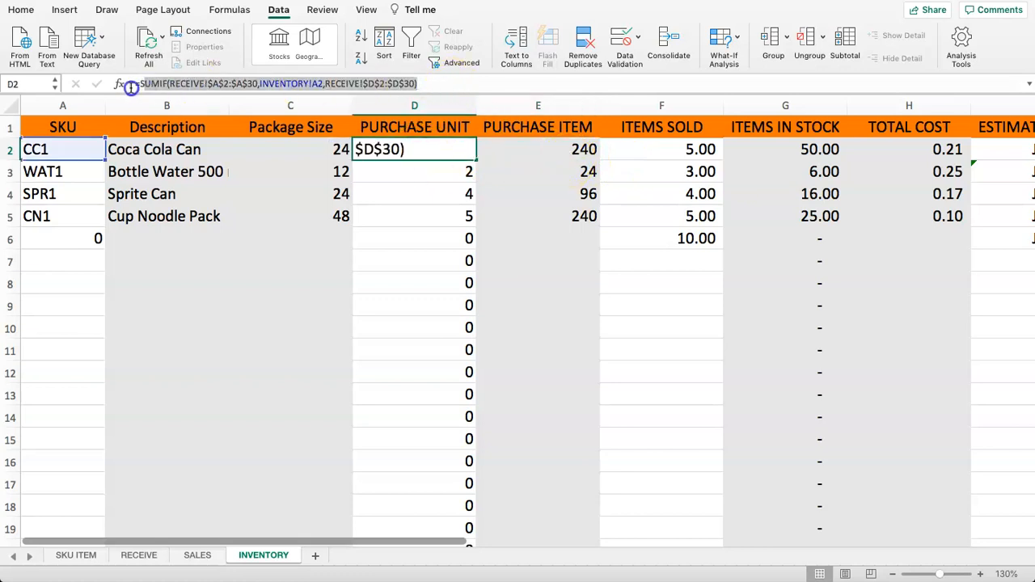
pyautogui.click(517, 148)
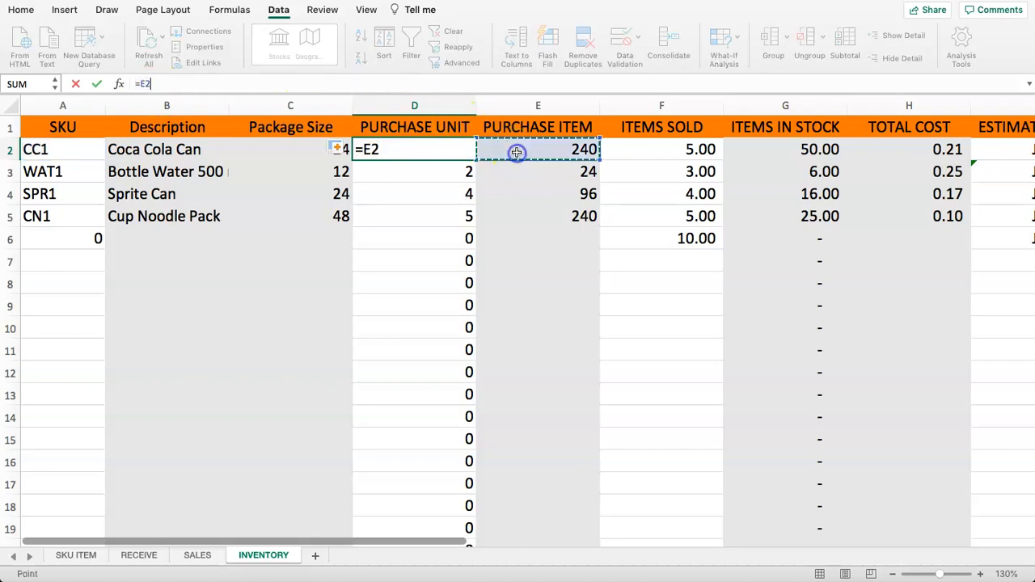
pyautogui.press('Escape')
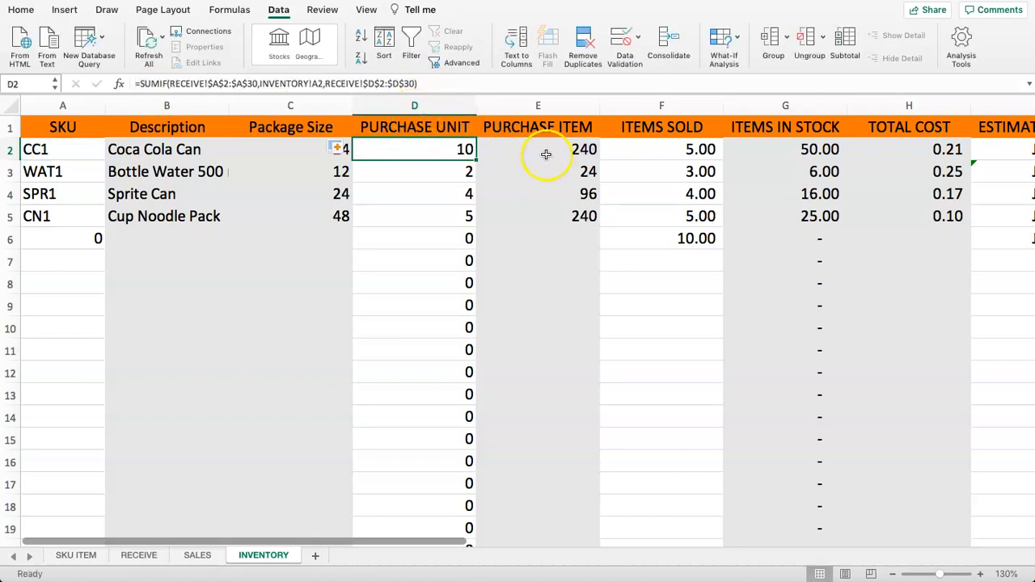
# Replace the formula in PURCHASE ITEM cell E2 with the SUMIF formula copied from D2
pyautogui.click(546, 154)
pyautogui.moveTo(273, 84); pyautogui.dragTo(142, 83)
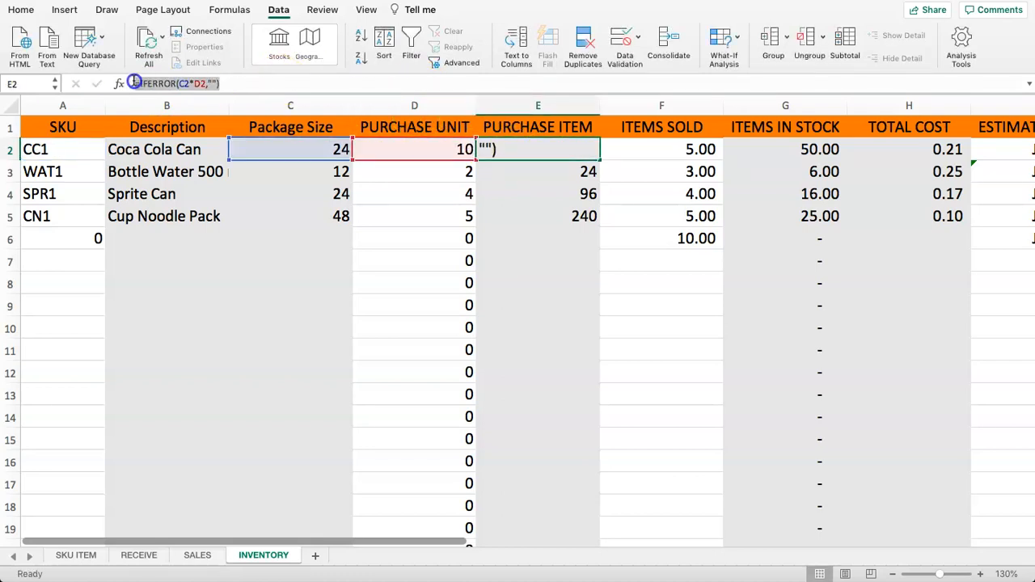
pyautogui.press('super+v')
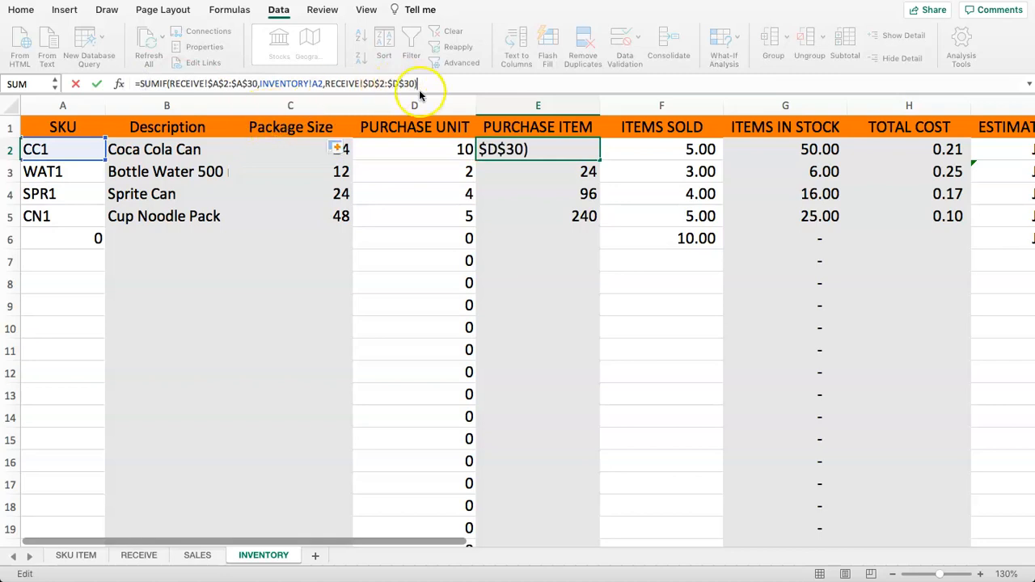
pyautogui.press('Return')
pyautogui.click(530, 148)
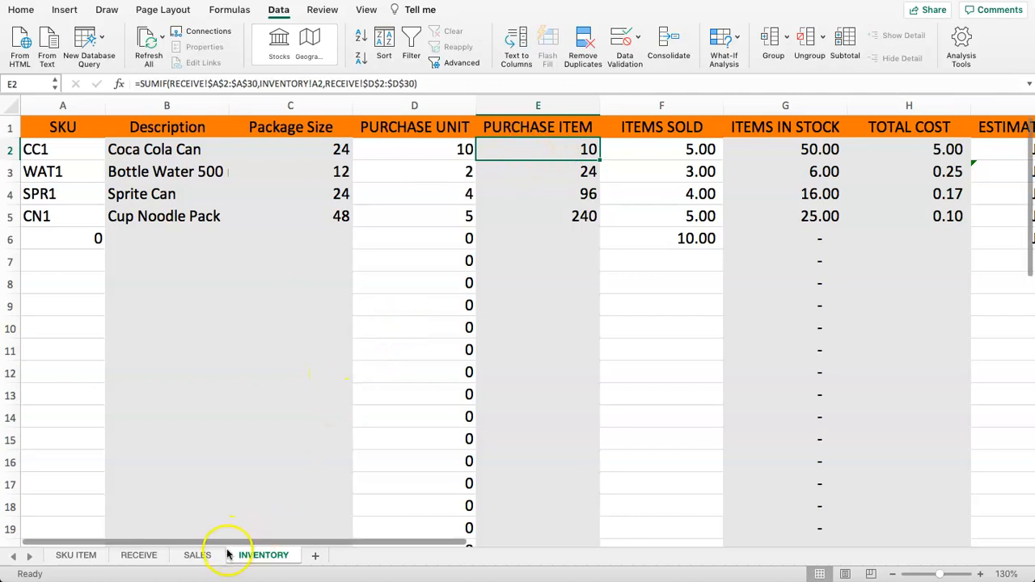
# Compare QTY UNIT and QTY ITEM in rows 2 to 8 of RECEIVE with the CC1 PURCHASE UNIT and PURCHASE ITEM cells on INVENTORY
pyautogui.click(139, 556)
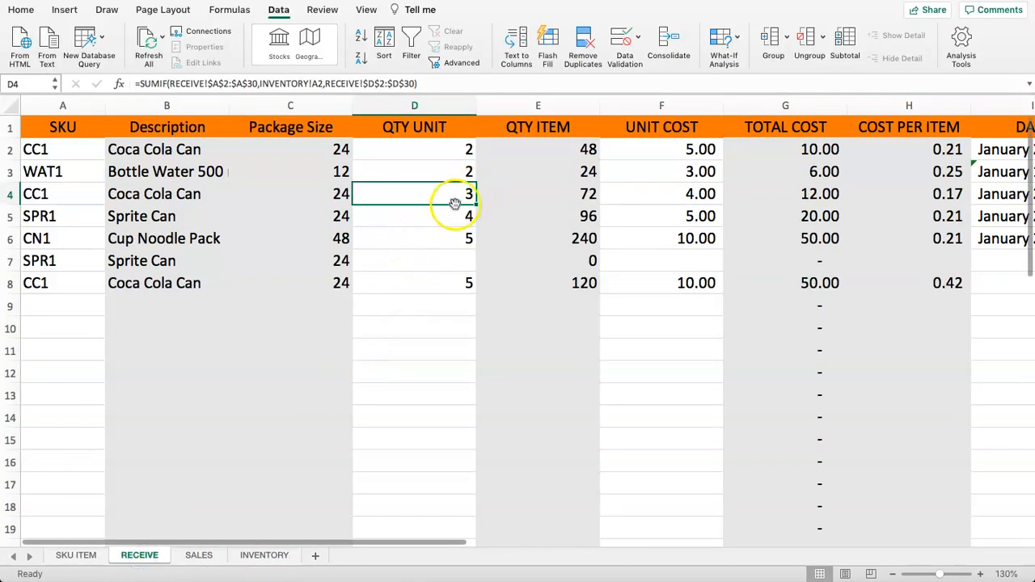
pyautogui.moveTo(425, 150); pyautogui.dragTo(425, 277)
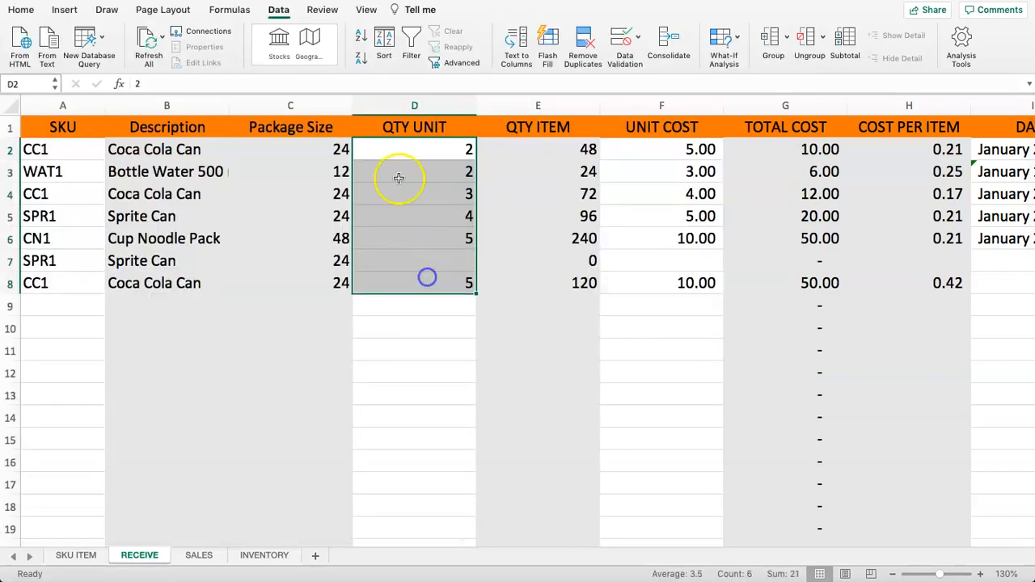
pyautogui.moveTo(530, 150); pyautogui.dragTo(536, 275)
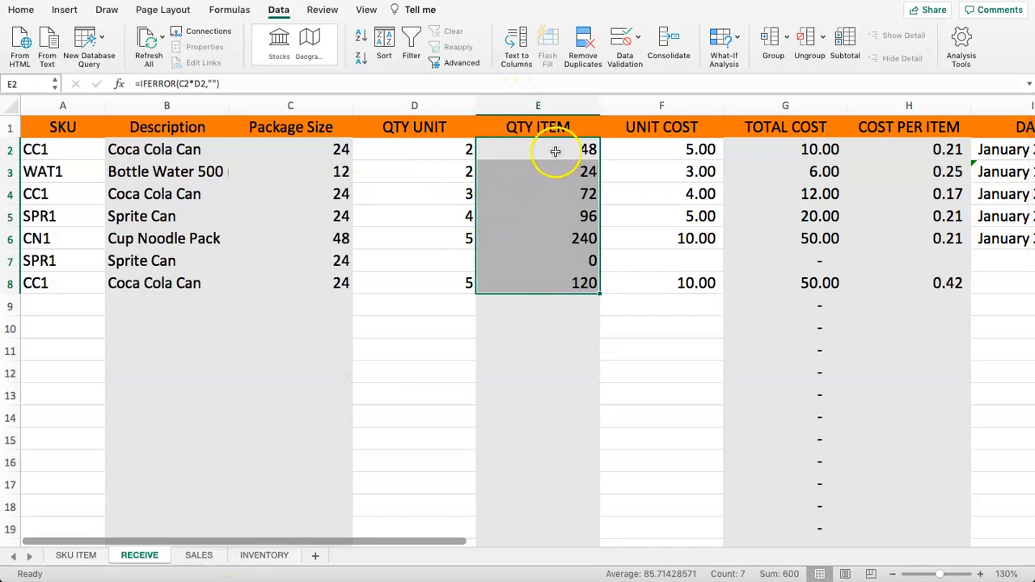
pyautogui.scroll(-5, 531, 332)
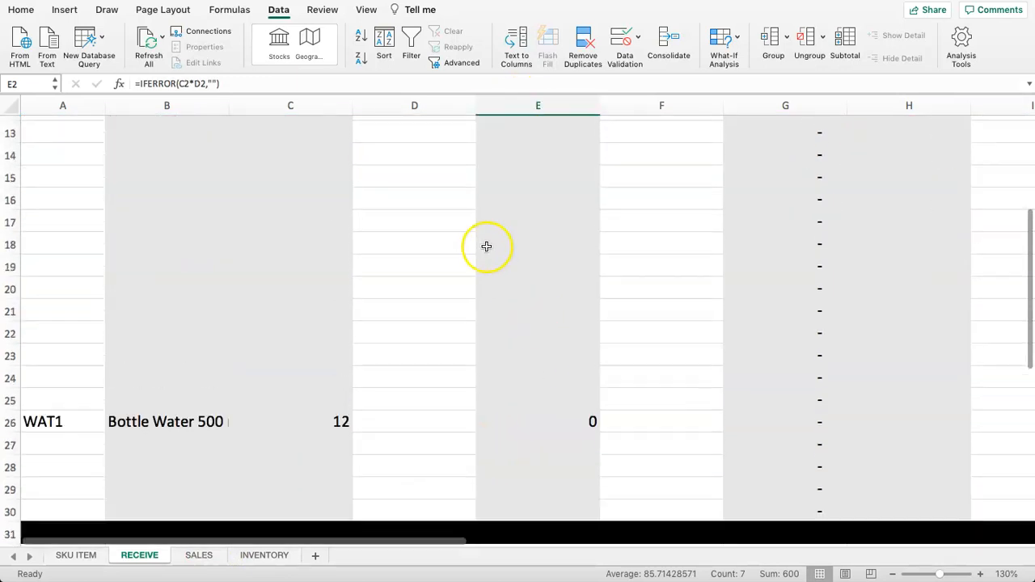
pyautogui.scroll(5, 487, 245)
pyautogui.click(263, 554)
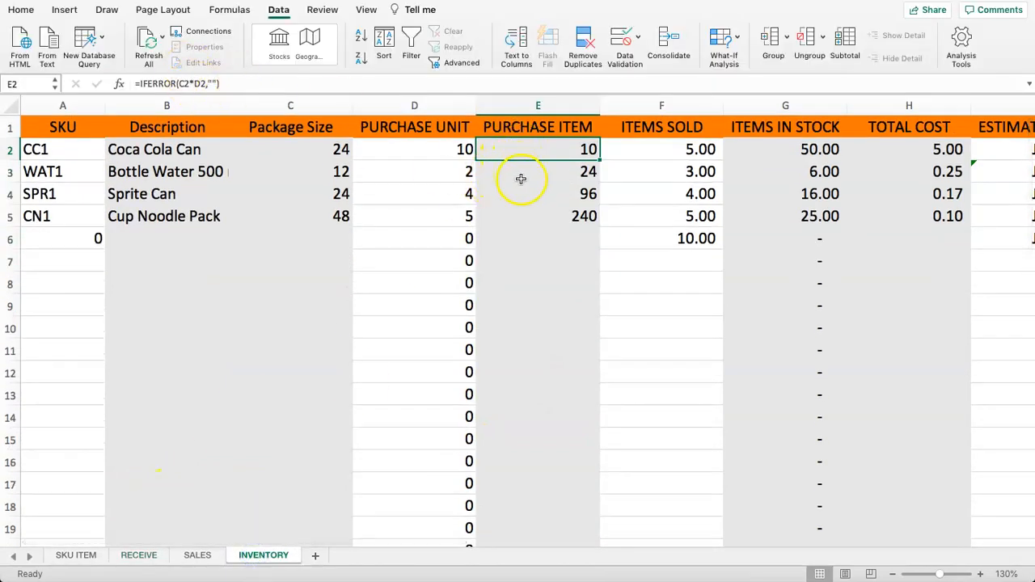
pyautogui.click(442, 151)
pyautogui.click(523, 154)
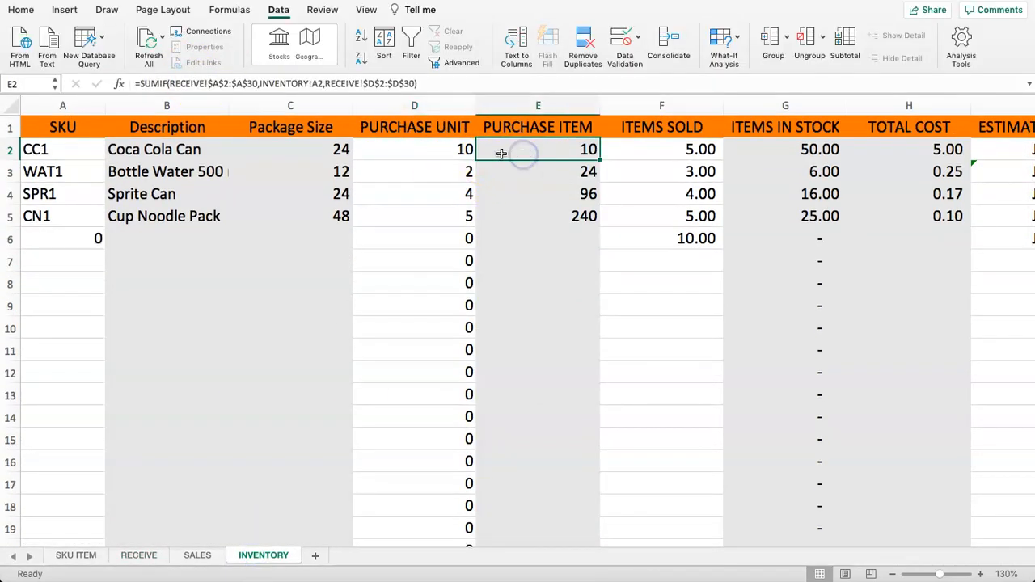
# Change the sum range in PURCHASE ITEM cell E2's SUMIF formula to RECEIVE!$E$2:$E$30
pyautogui.moveTo(142, 83); pyautogui.dragTo(202, 86)
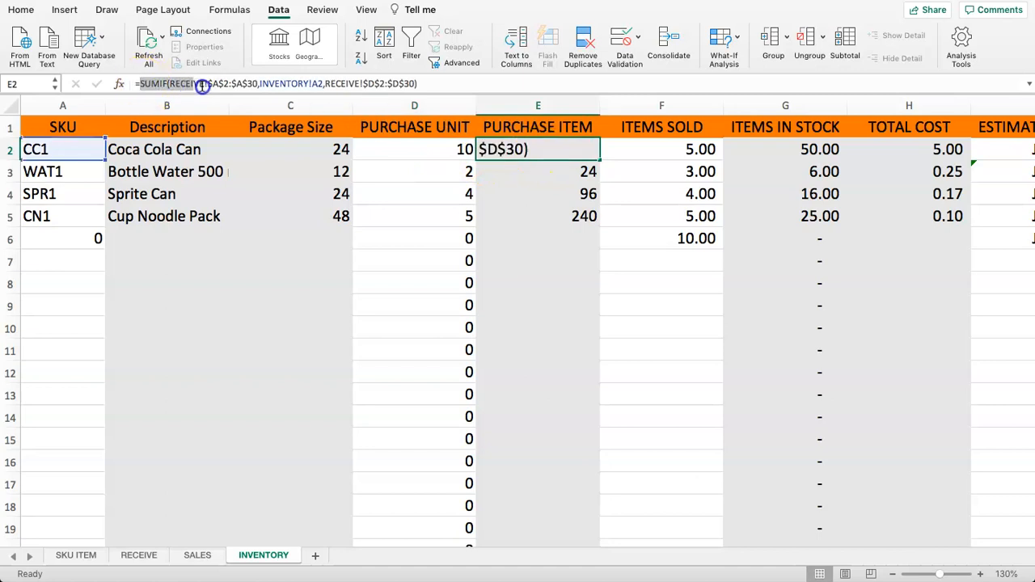
pyautogui.moveTo(281, 84); pyautogui.dragTo(322, 84)
pyautogui.click(363, 84)
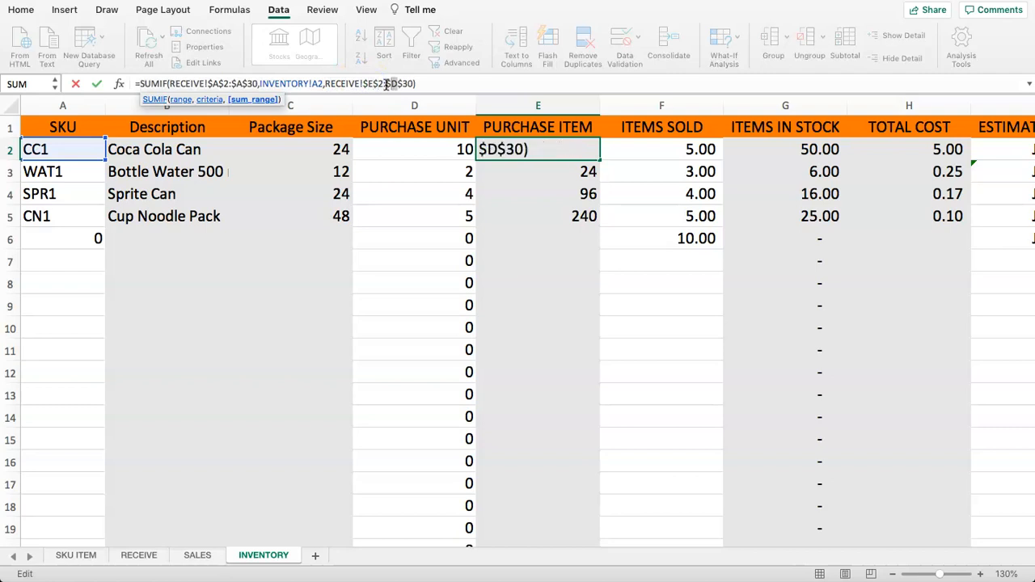
pyautogui.press('Return')
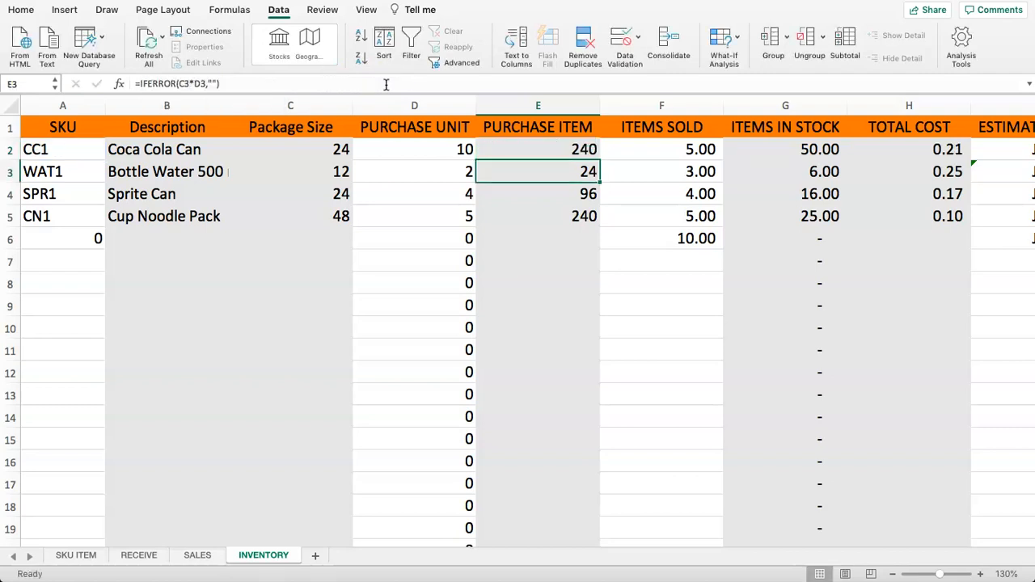
# Fill the SUMIF formula from E2 down the PURCHASE ITEM column to row 30 of INVENTORY
pyautogui.click(517, 149)
pyautogui.click(323, 149)
pyautogui.click(409, 147)
pyautogui.click(309, 148)
pyautogui.click(389, 150)
pyautogui.click(536, 152)
pyautogui.moveTo(598, 166); pyautogui.dragTo(577, 517)
pyautogui.scroll(5, 575, 425)
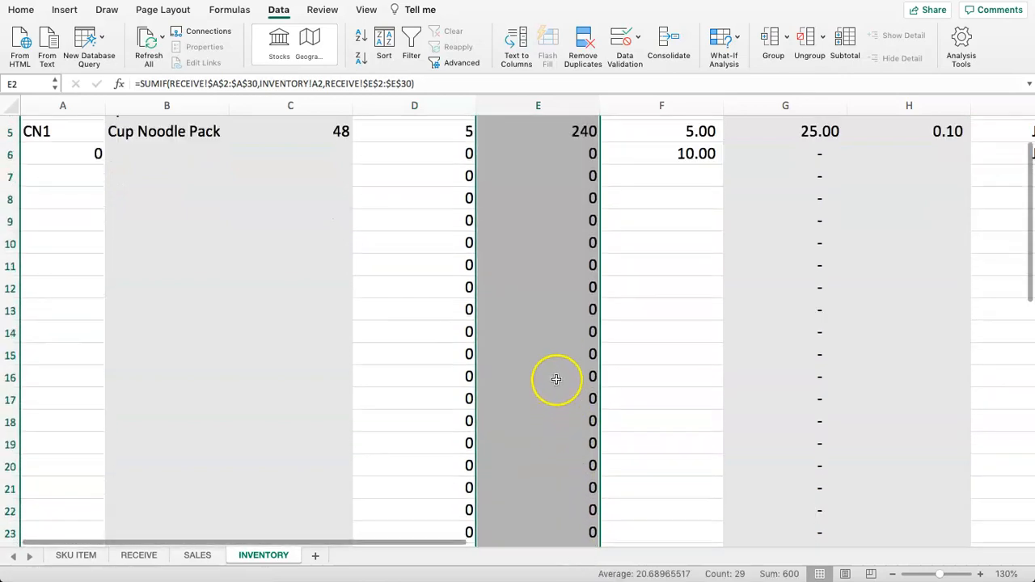
pyautogui.scroll(3, 557, 379)
# Start a SUMIF formula in ITEMS SOLD cell F2 with SALES!A2:A30 as its range
pyautogui.click(662, 215)
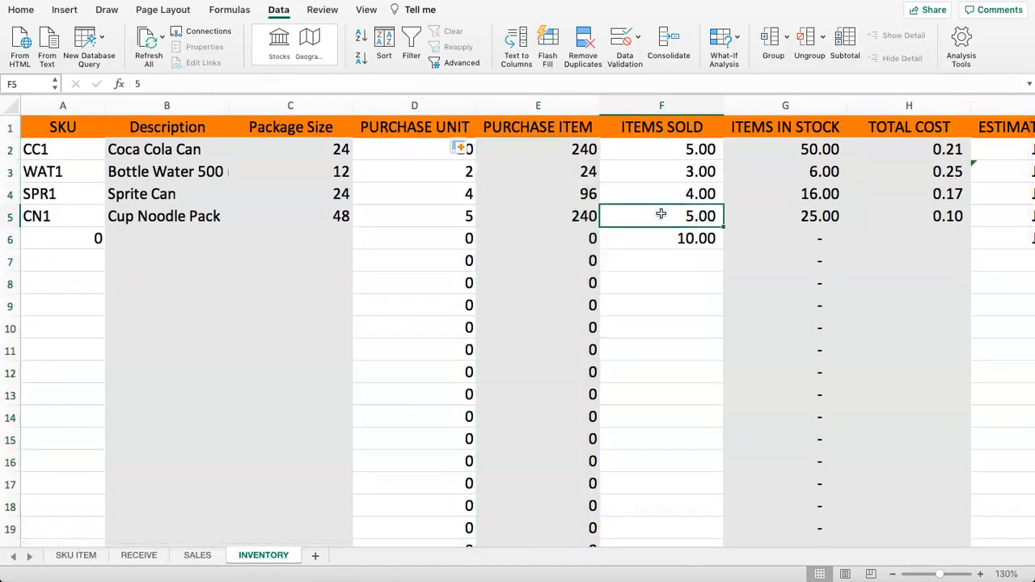
pyautogui.click(655, 151)
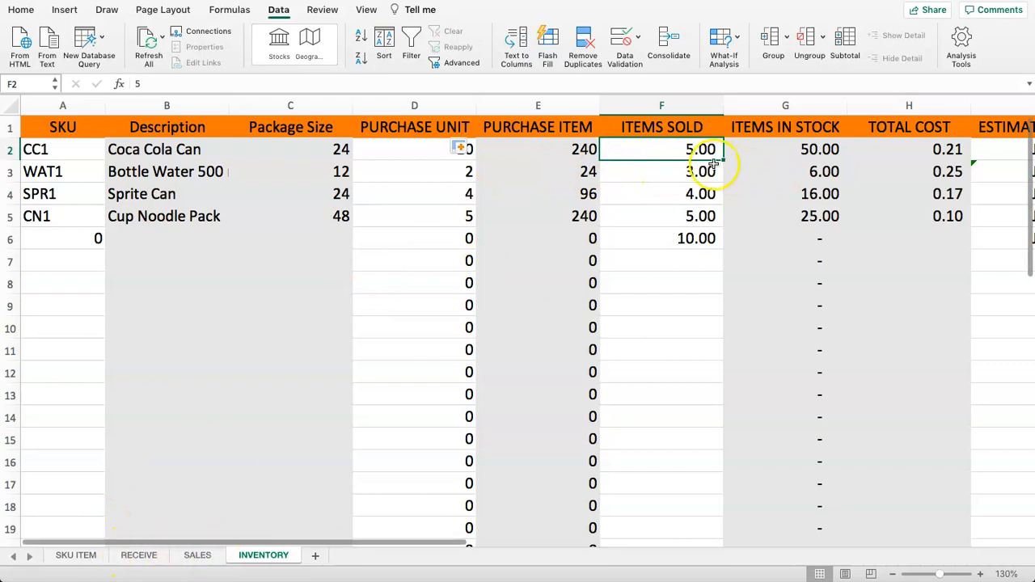
pyautogui.write('=SU')
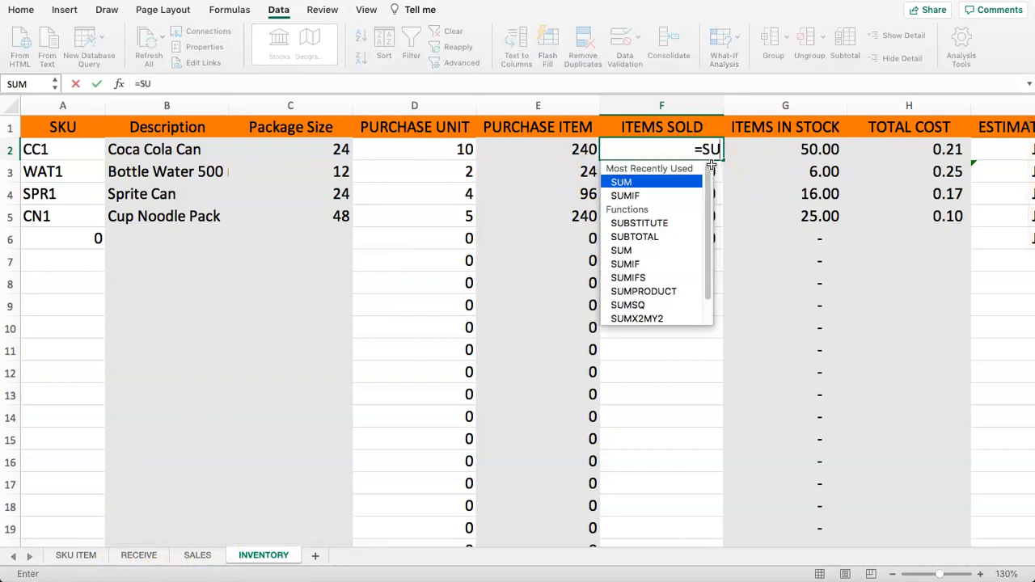
pyautogui.write('MIF(')
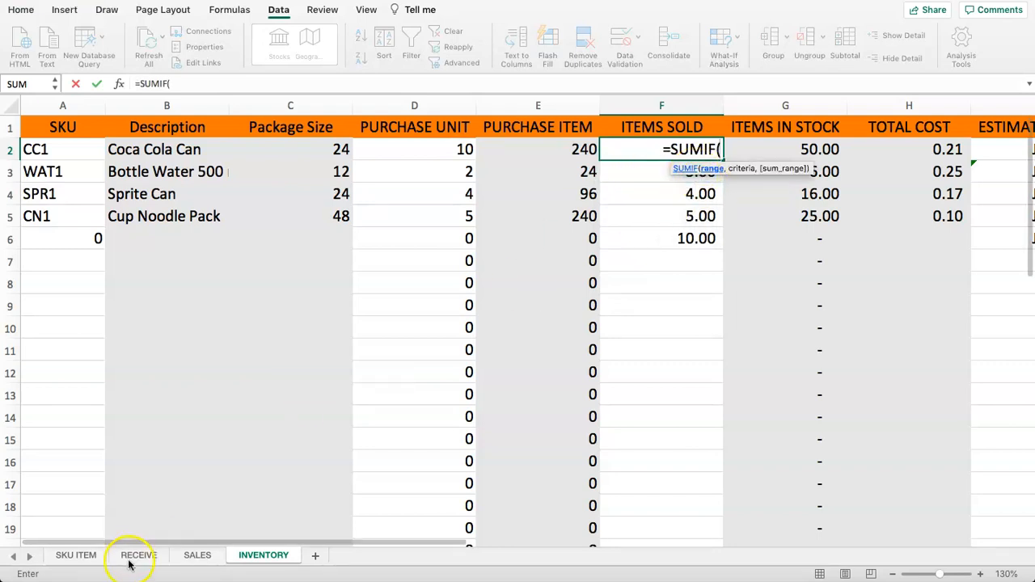
pyautogui.click(187, 558)
pyautogui.moveTo(63, 154); pyautogui.dragTo(65, 488)
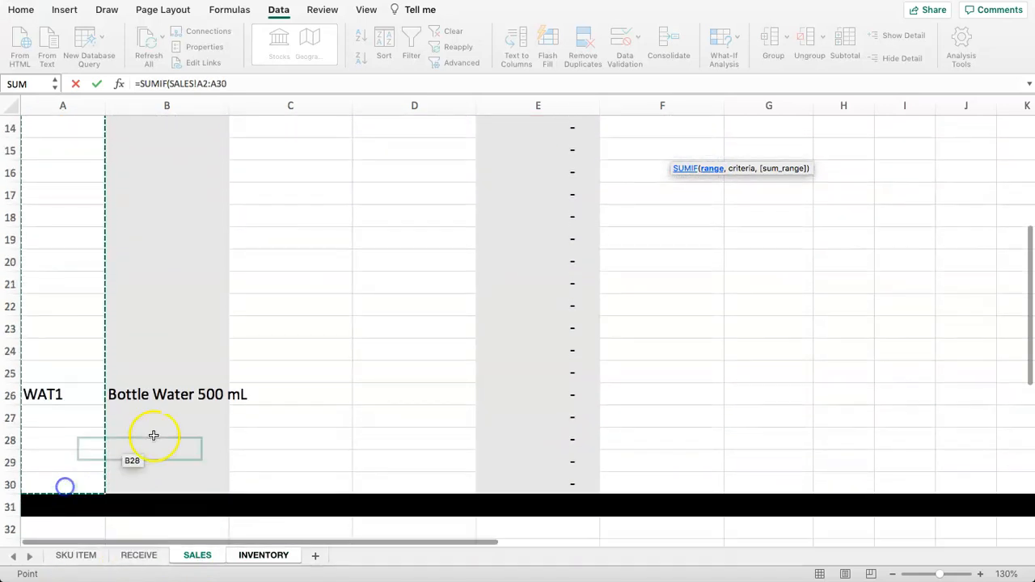
pyautogui.scroll(6, 165, 412)
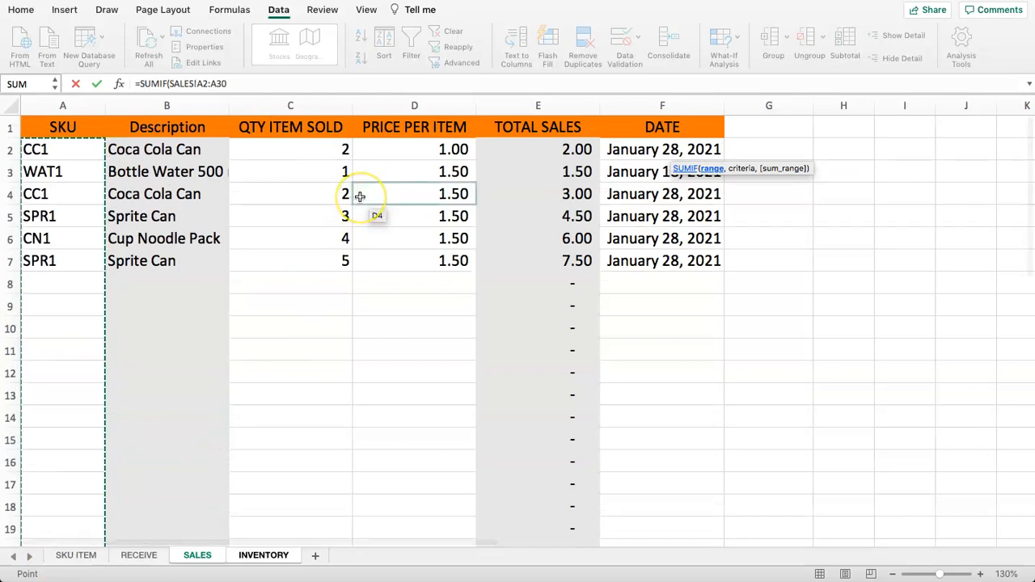
pyautogui.write(',')
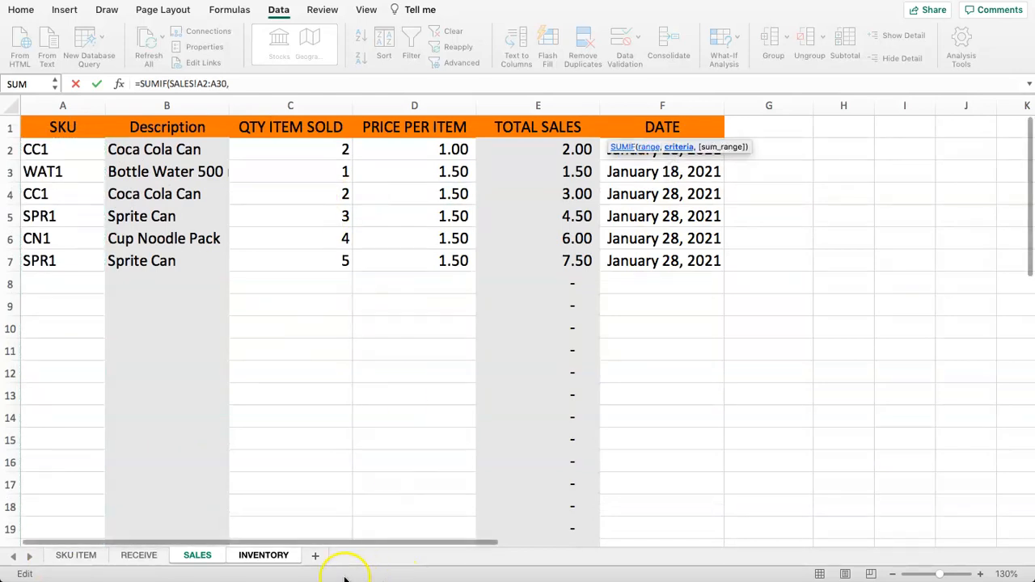
# Complete the F2 SUMIF formula with INVENTORY!A2 as the criteria and SALES!C2:C30 as the sum range
pyautogui.click(261, 556)
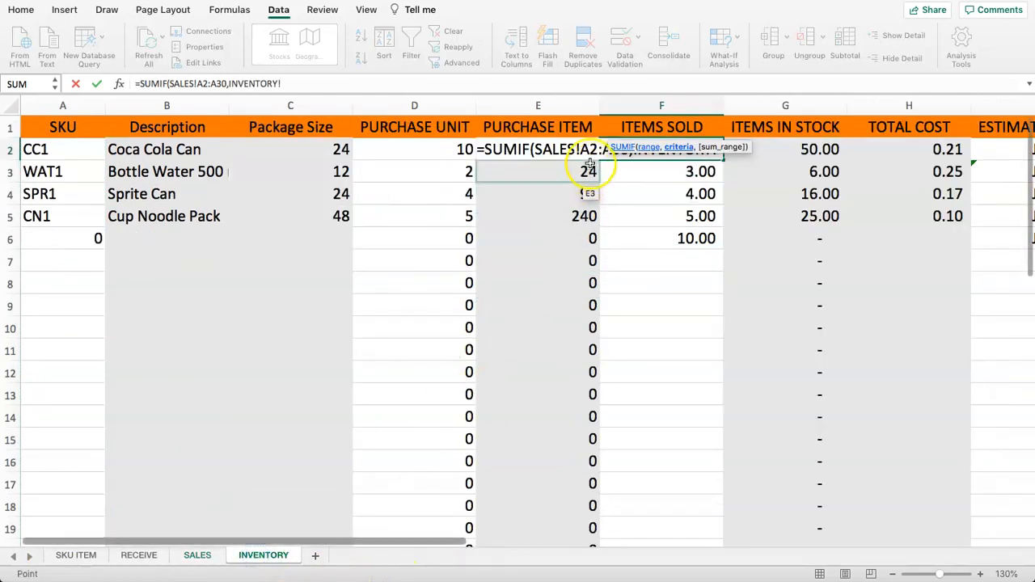
pyautogui.click(26, 152)
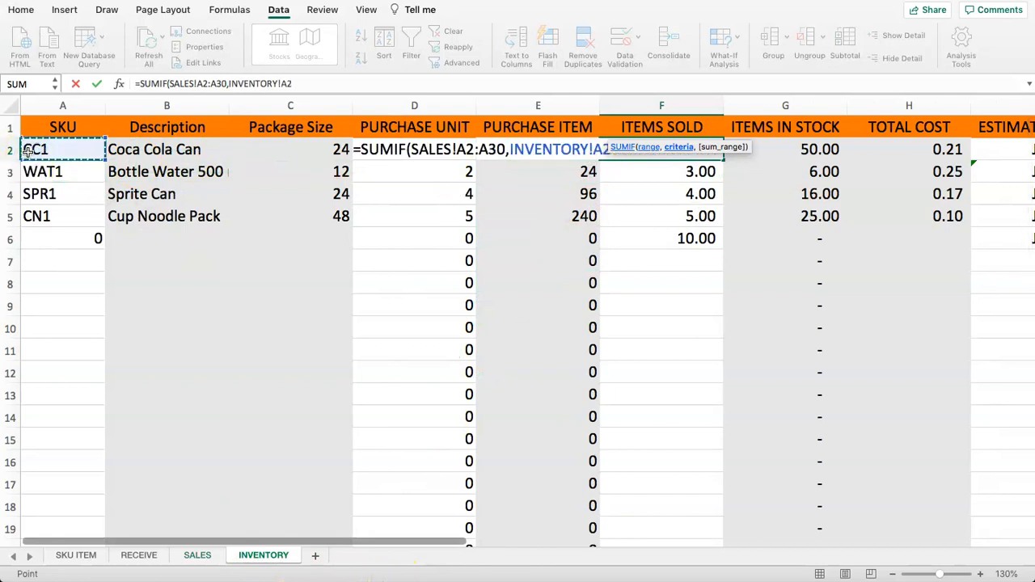
pyautogui.write(',')
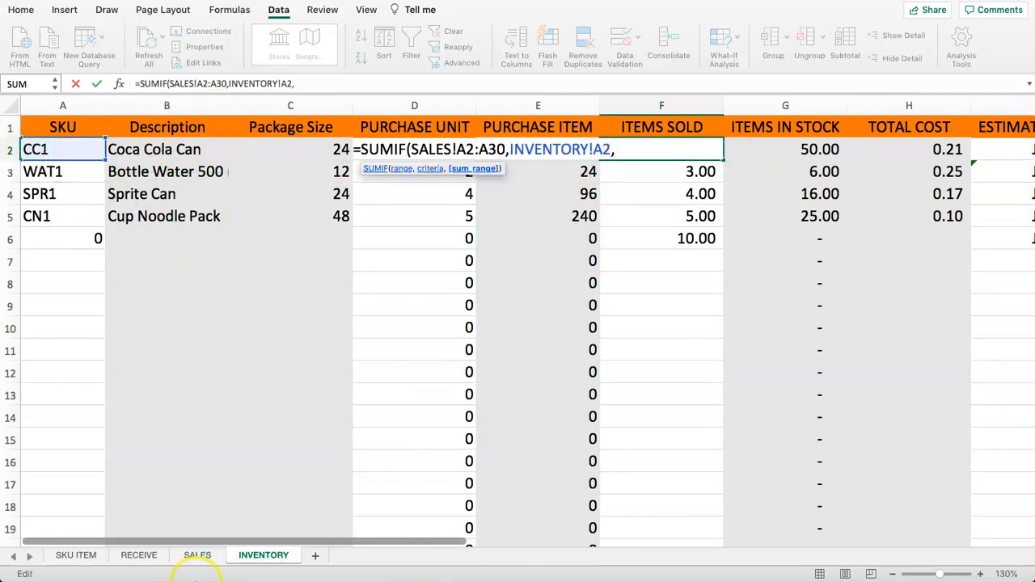
pyautogui.click(196, 556)
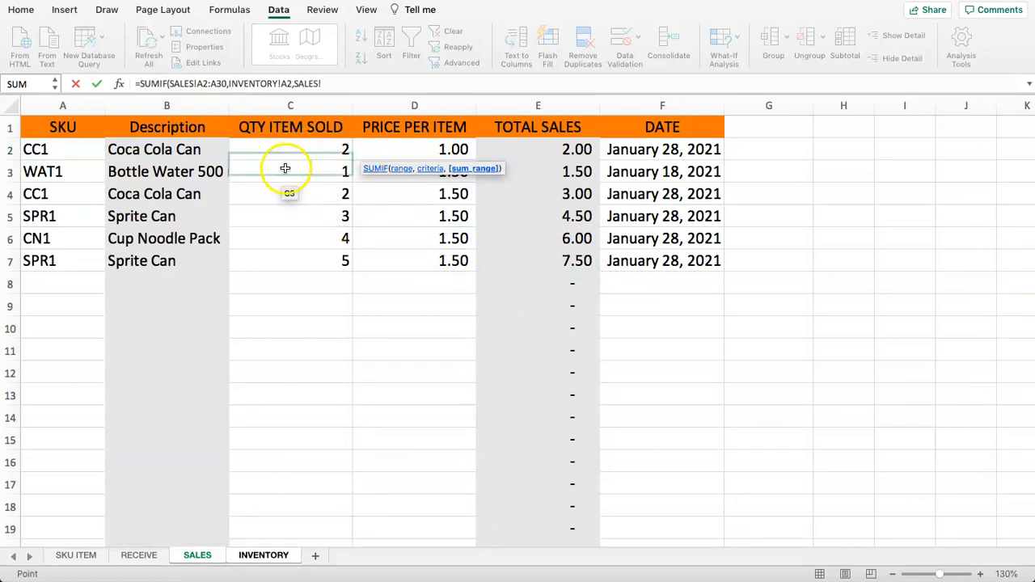
pyautogui.moveTo(296, 151); pyautogui.dragTo(309, 244)
pyautogui.scroll(1, 304, 226)
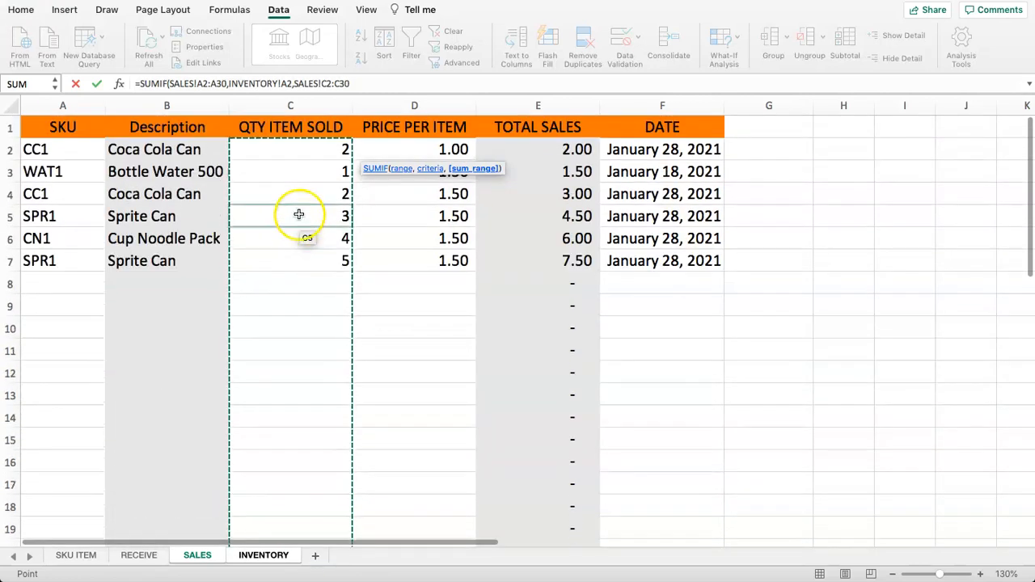
pyautogui.click(356, 83)
pyautogui.write(')')
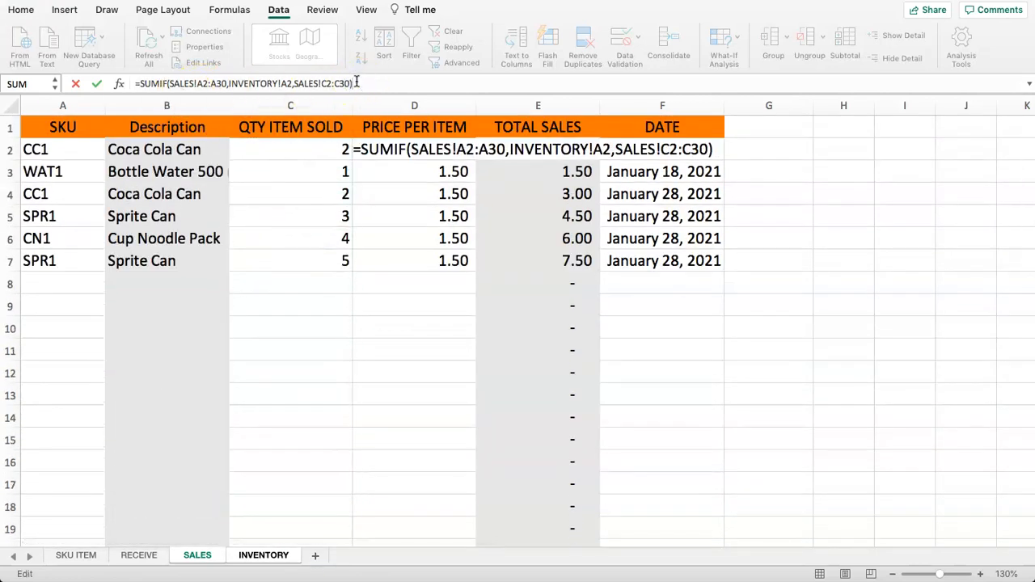
pyautogui.press('Return')
# Make the SKU range in ITEMS SOLD cell F2's formula absolute as SALES!$A$2:$A$30
pyautogui.click(680, 166)
pyautogui.click(676, 151)
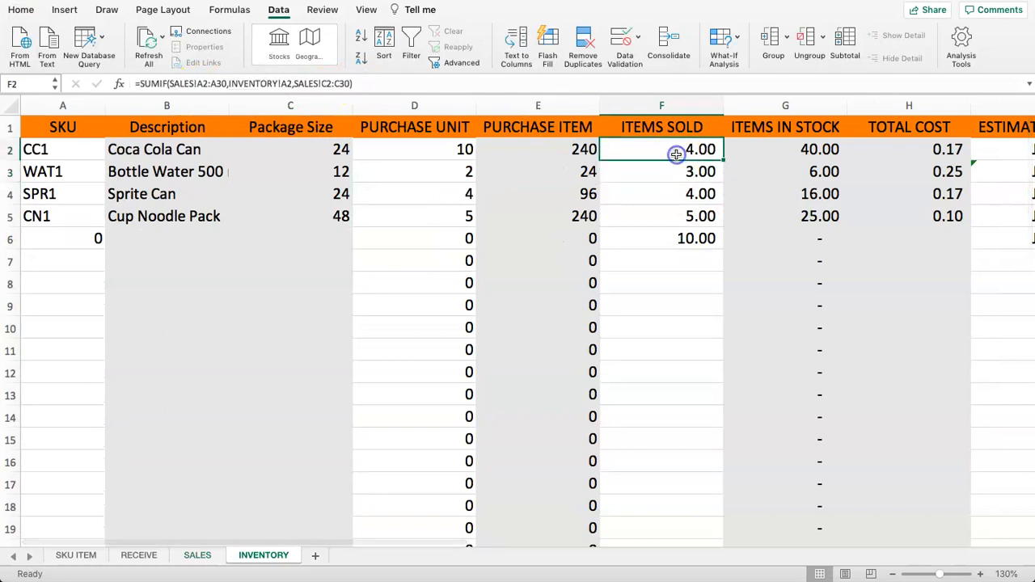
pyautogui.click(261, 84)
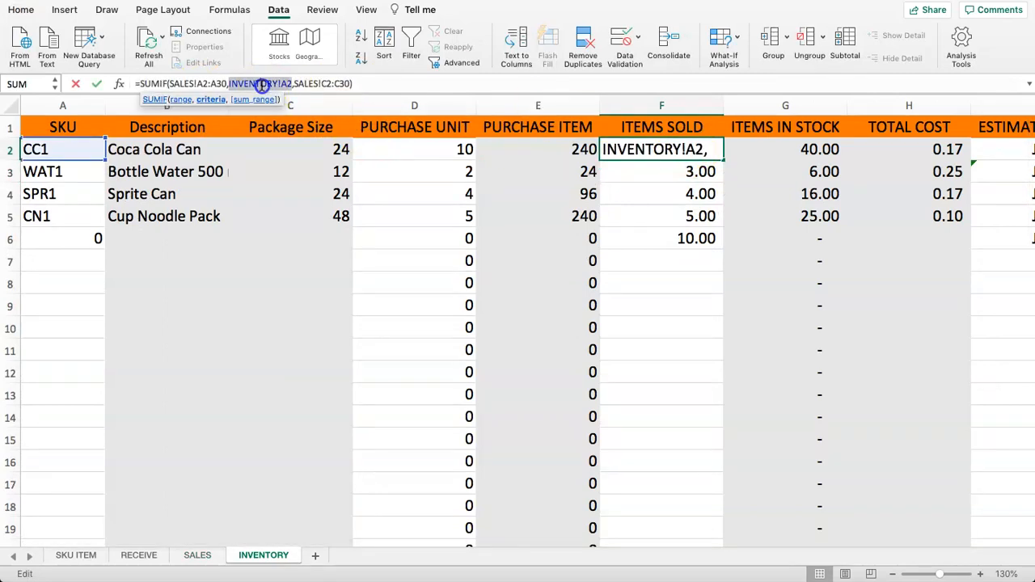
pyautogui.click(193, 83)
pyautogui.doubleClick(202, 84)
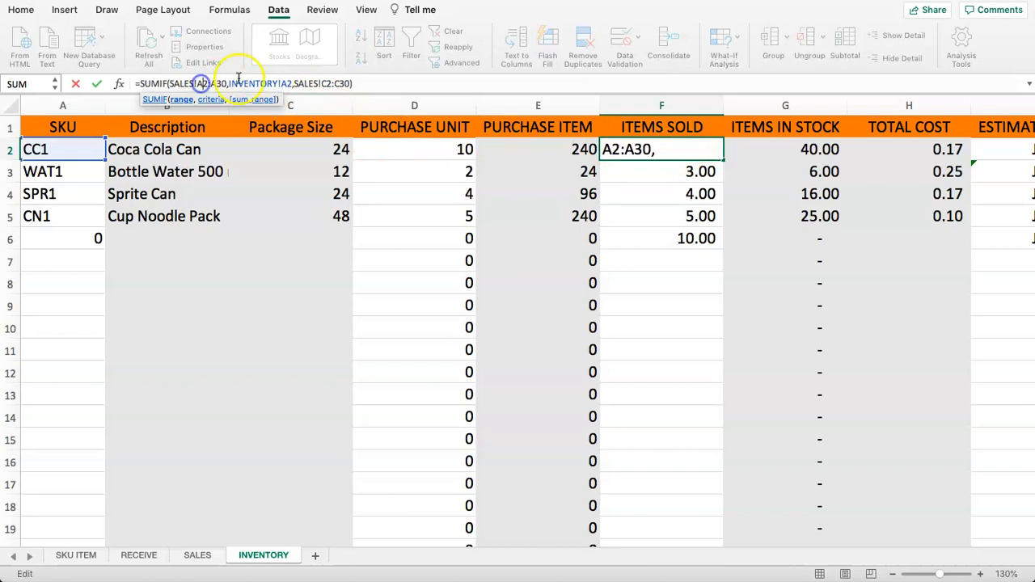
pyautogui.write('$')
pyautogui.press('Right')
pyautogui.write('$A')
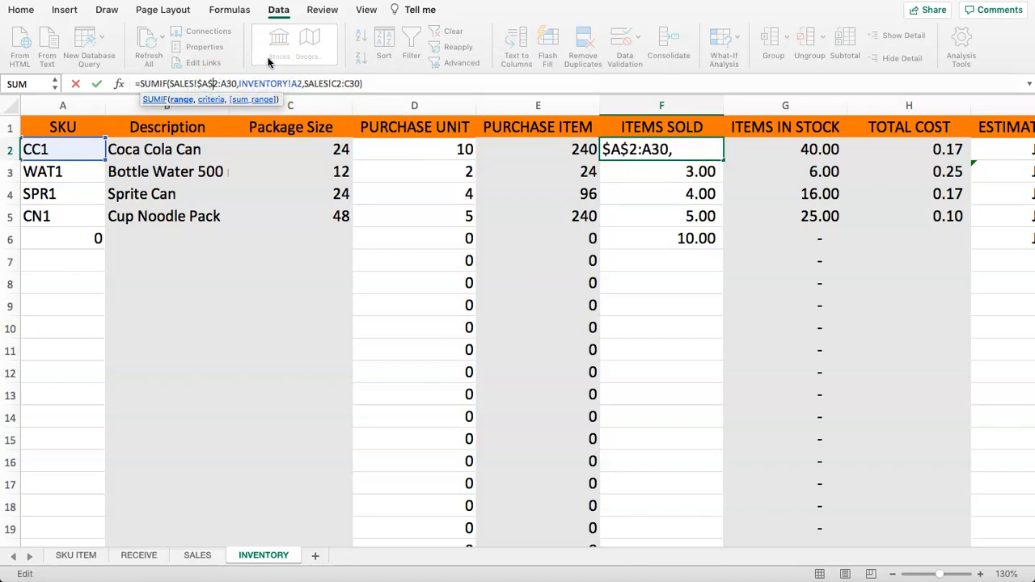
pyautogui.write('$')
pyautogui.press('Right')
pyautogui.write('$')
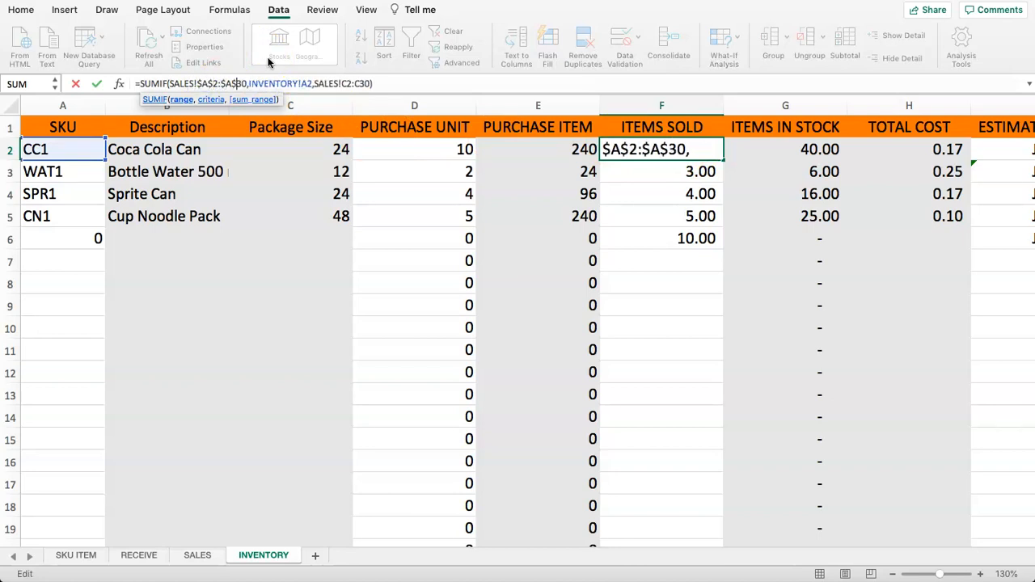
# Make the sum range in the F2 formula absolute as SALES!$C$2:$C$30, keeping INVENTORY!A2 relative
pyautogui.click(343, 83)
pyautogui.write('$')
pyautogui.press('Right')
pyautogui.write('$')
pyautogui.press('Right')
pyautogui.write('$')
pyautogui.press('Right')
pyautogui.write('$')
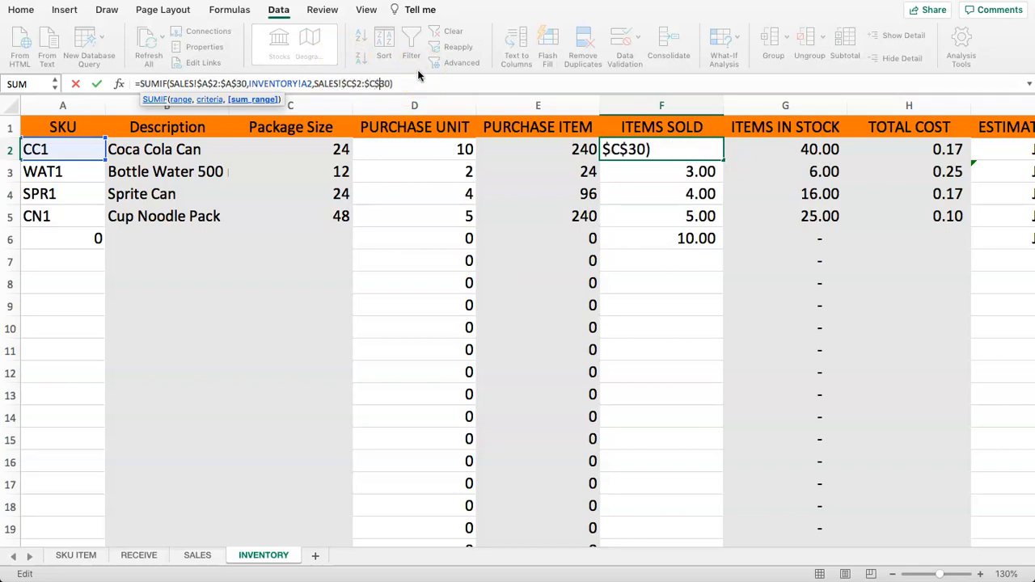
pyautogui.press('Return')
# Fill the SUMIF formula from F2 down the ITEMS SOLD column to row 30 of INVENTORY
pyautogui.click(647, 153)
pyautogui.moveTo(723, 162); pyautogui.dragTo(684, 516)
pyautogui.scroll(5, 692, 348)
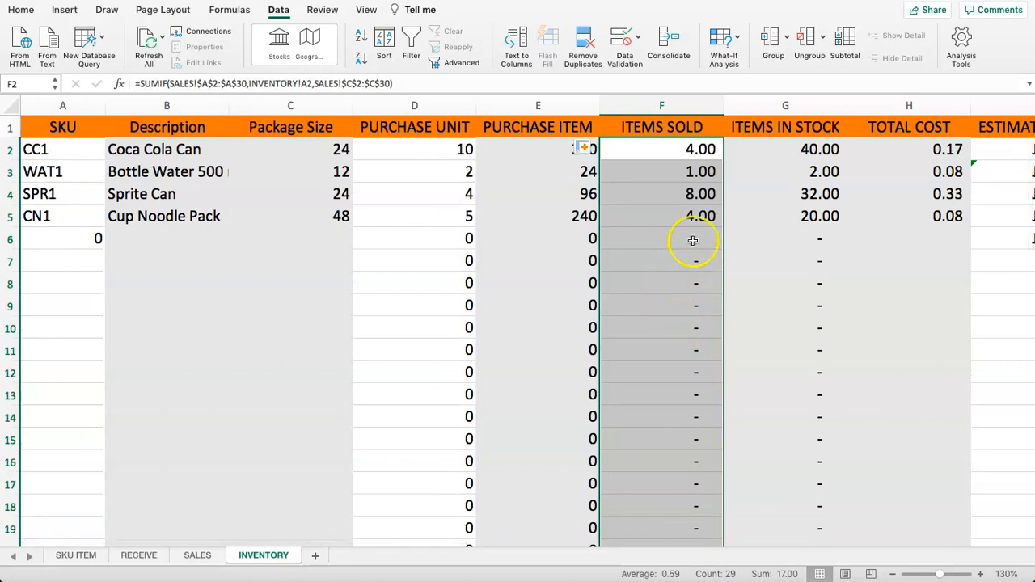
# Review the INVENTORY cells from PURCHASE ITEM and ITEMS SOLD across to ESTIMATE STOCK VALUE
pyautogui.click(480, 151)
pyautogui.click(694, 150)
pyautogui.click(596, 235)
pyautogui.click(642, 236)
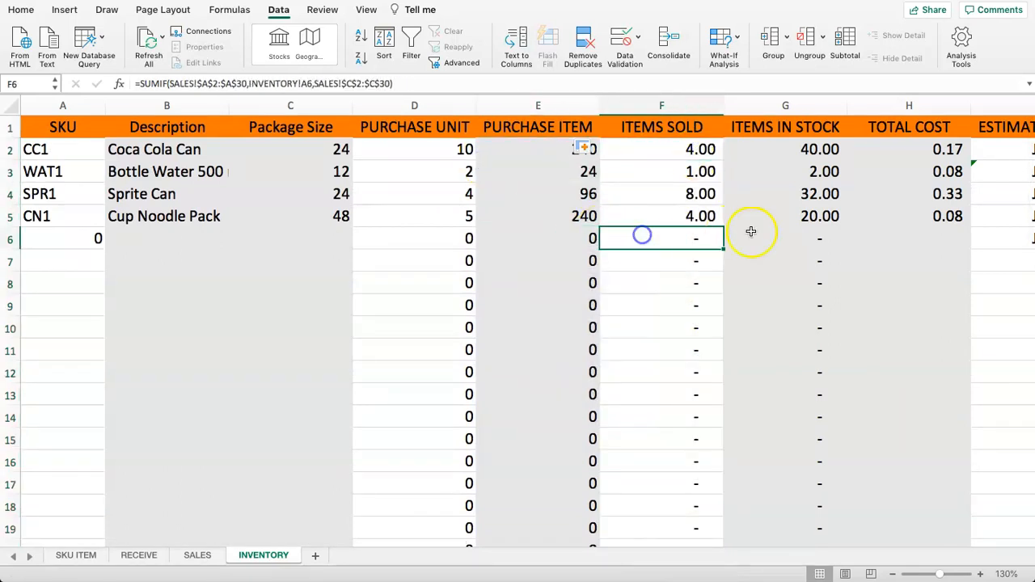
pyautogui.click(510, 130)
pyautogui.click(456, 166)
pyautogui.press('Right')
pyautogui.press('Right')
pyautogui.press('Right')
pyautogui.press('Right')
pyautogui.press('Right')
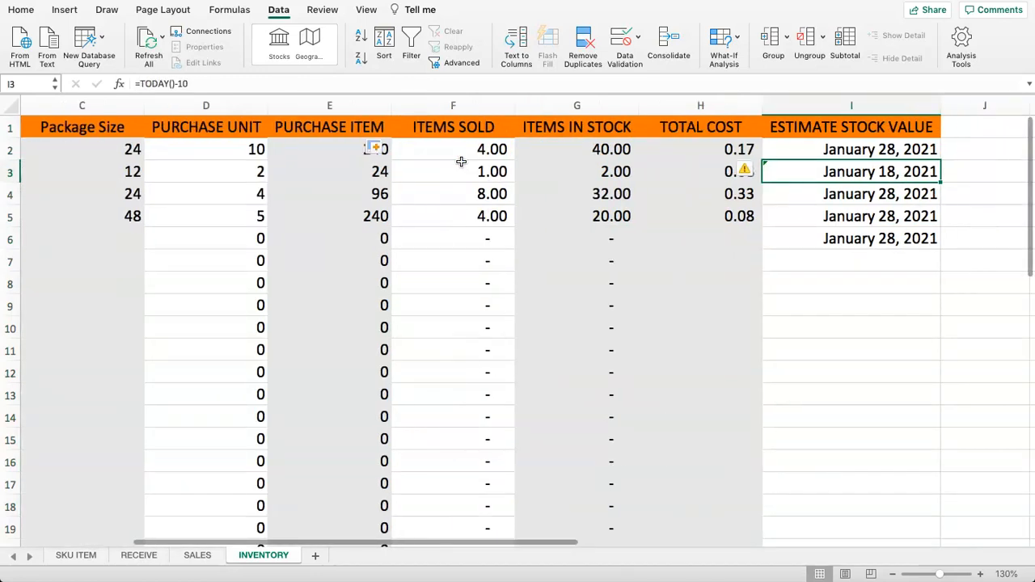
pyautogui.click(601, 235)
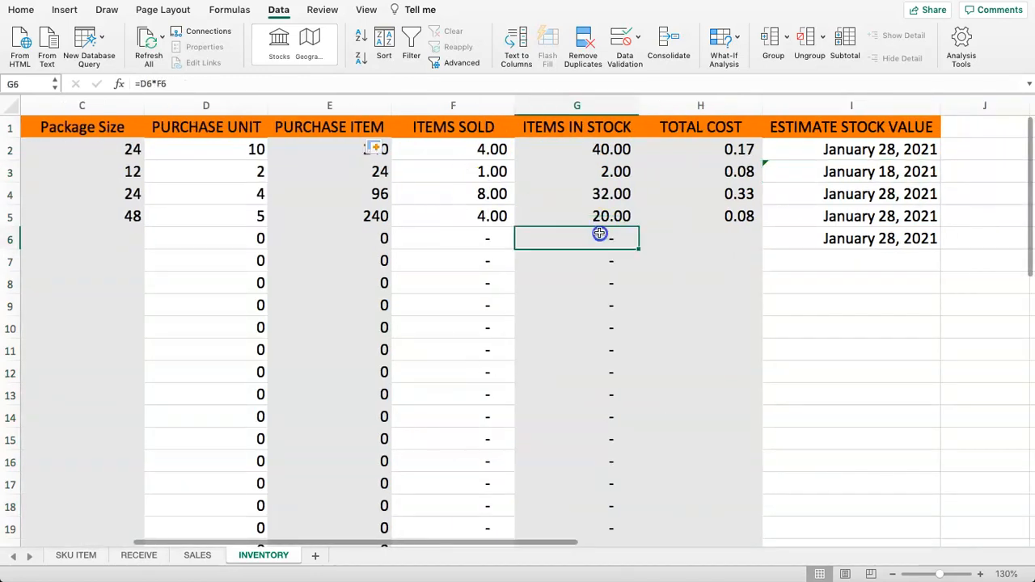
pyautogui.click(489, 196)
pyautogui.click(368, 148)
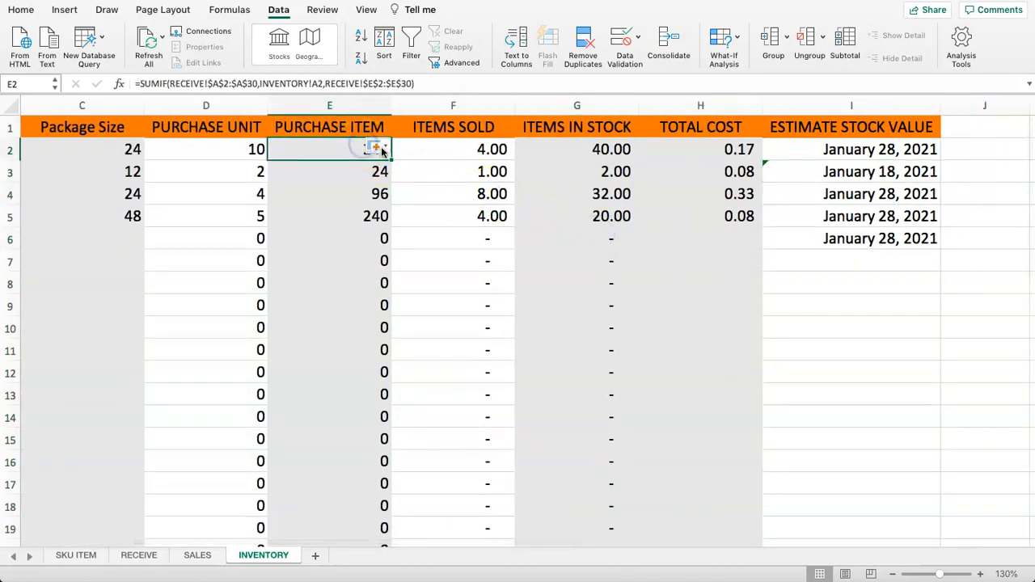
pyautogui.click(385, 148)
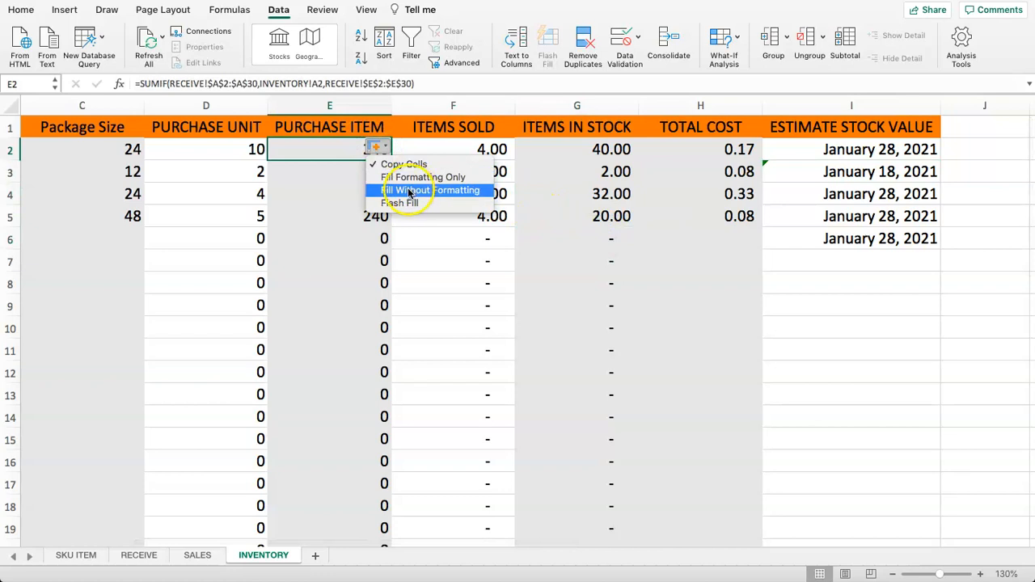
pyautogui.click(410, 190)
pyautogui.click(441, 212)
pyautogui.click(377, 147)
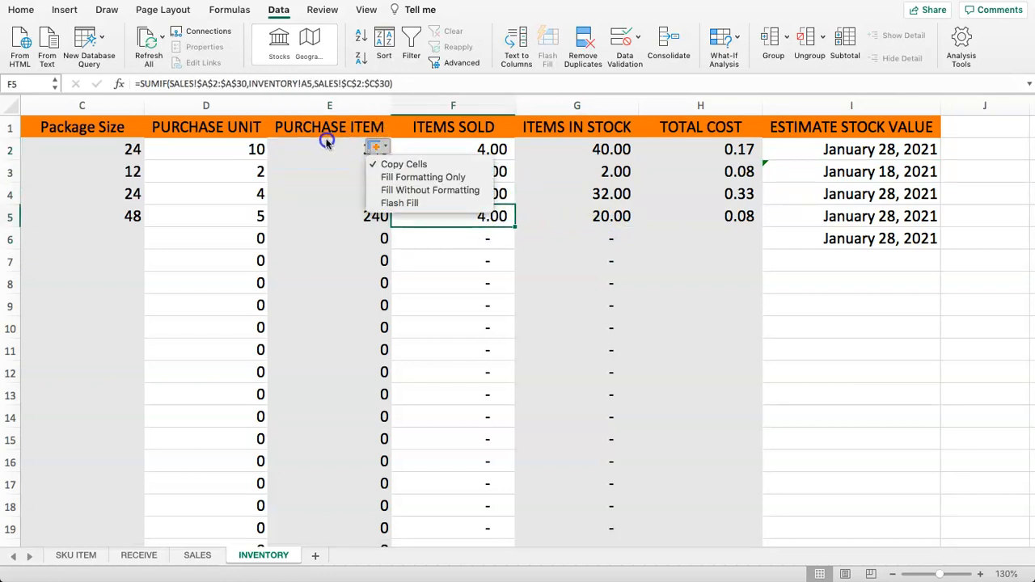
pyautogui.click(327, 142)
# Compare CC1's ITEMS SOLD total with its QTY ITEM SOLD entries on SALES, and select ITEMS IN STOCK cell G2 on INVENTORY
pyautogui.click(446, 150)
pyautogui.click(322, 151)
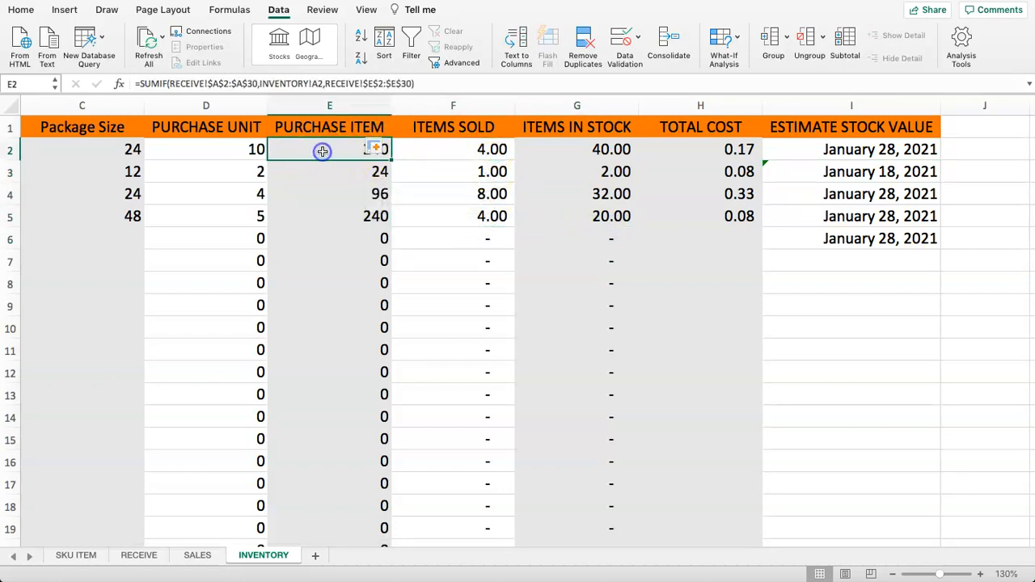
pyautogui.click(439, 151)
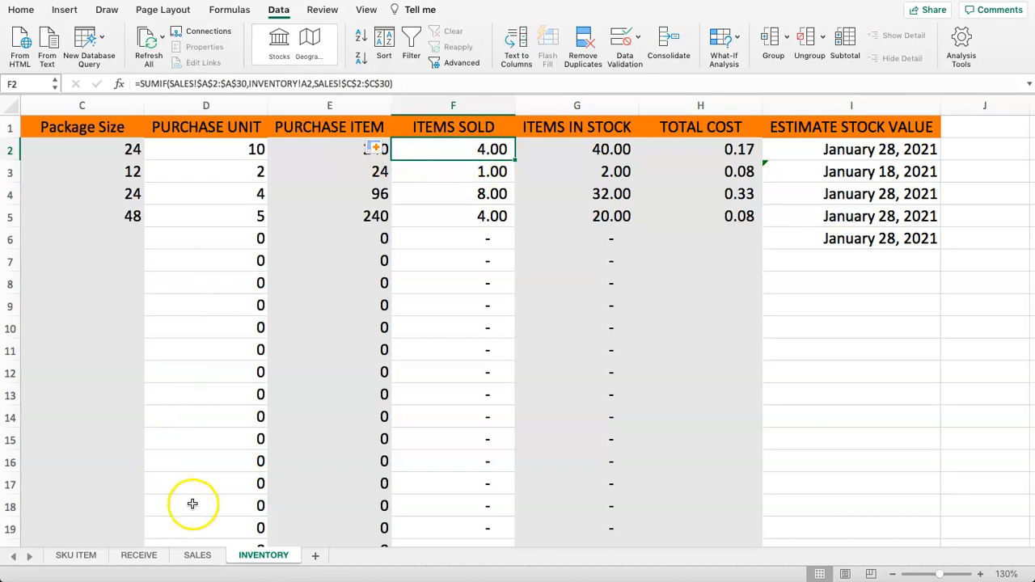
pyautogui.click(197, 556)
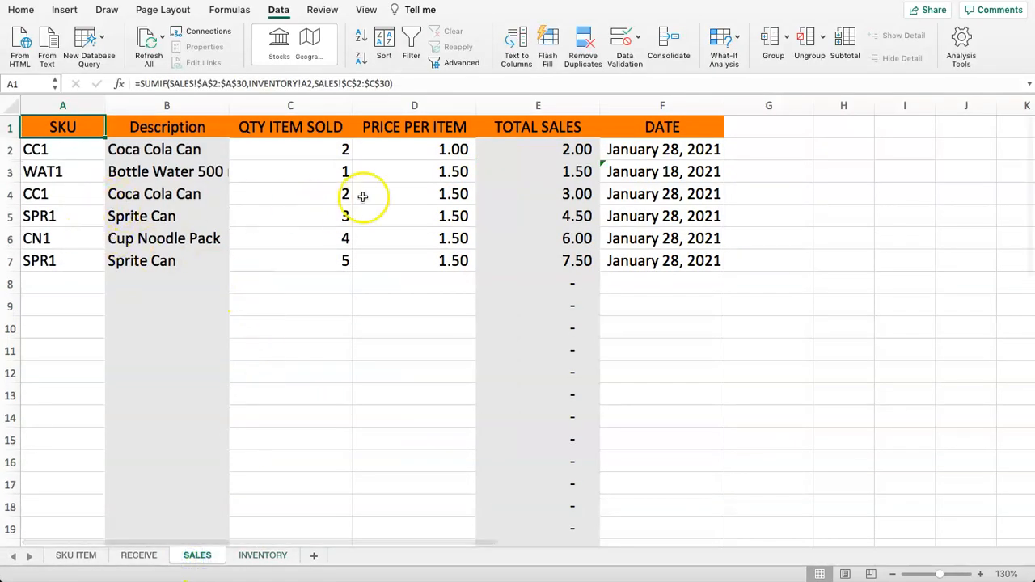
pyautogui.click(312, 191)
pyautogui.click(319, 149)
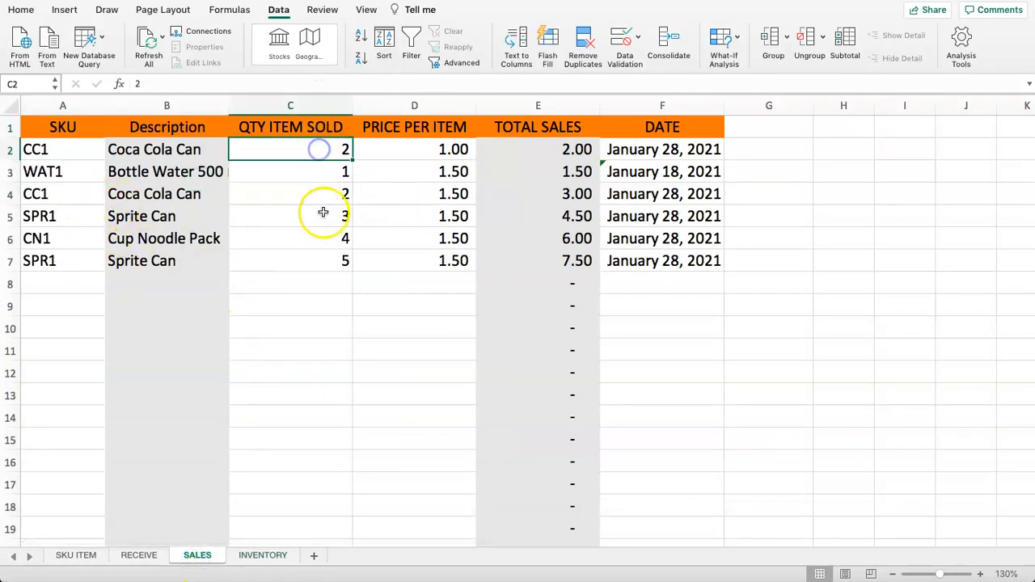
pyautogui.click(243, 554)
pyautogui.click(469, 159)
pyautogui.moveTo(469, 158); pyautogui.dragTo(482, 146)
pyautogui.click(568, 152)
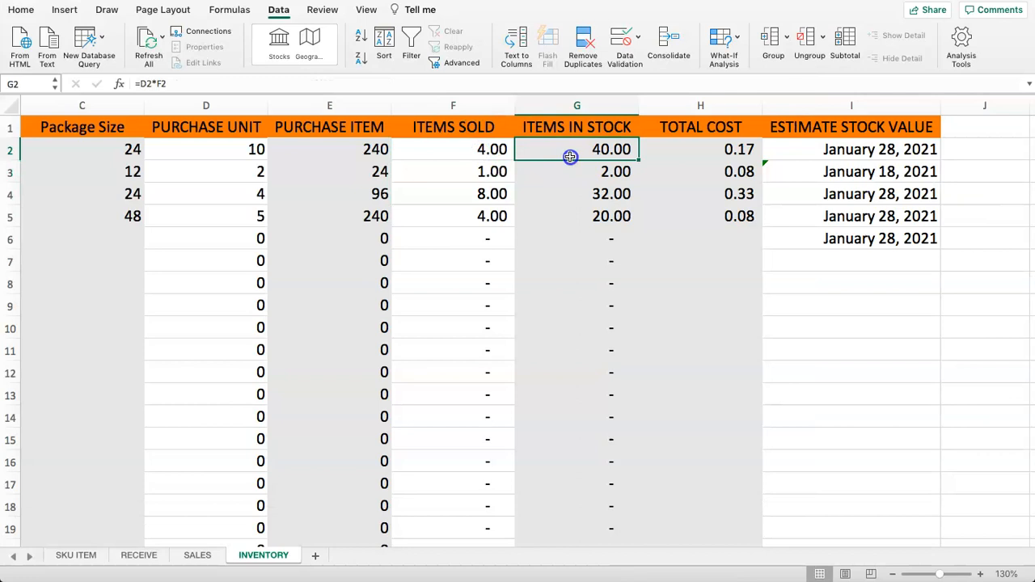
# Replace the ITEMS IN STOCK formula in G2 with PURCHASE ITEM minus ITEMS SOLD, =E2-F2
pyautogui.doubleClick(569, 152)
pyautogui.hotkey('ctrl', 'Return')
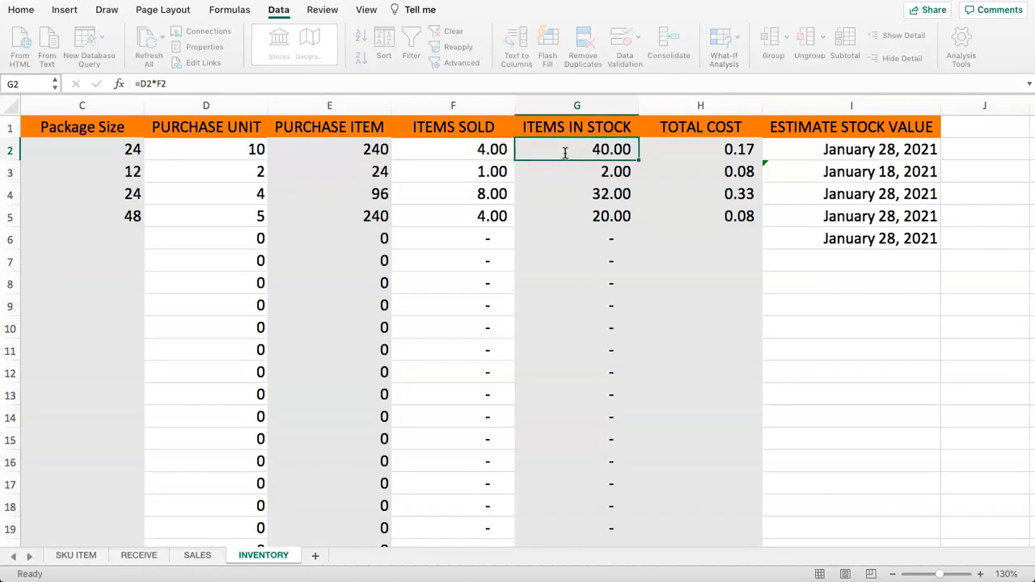
pyautogui.write('=')
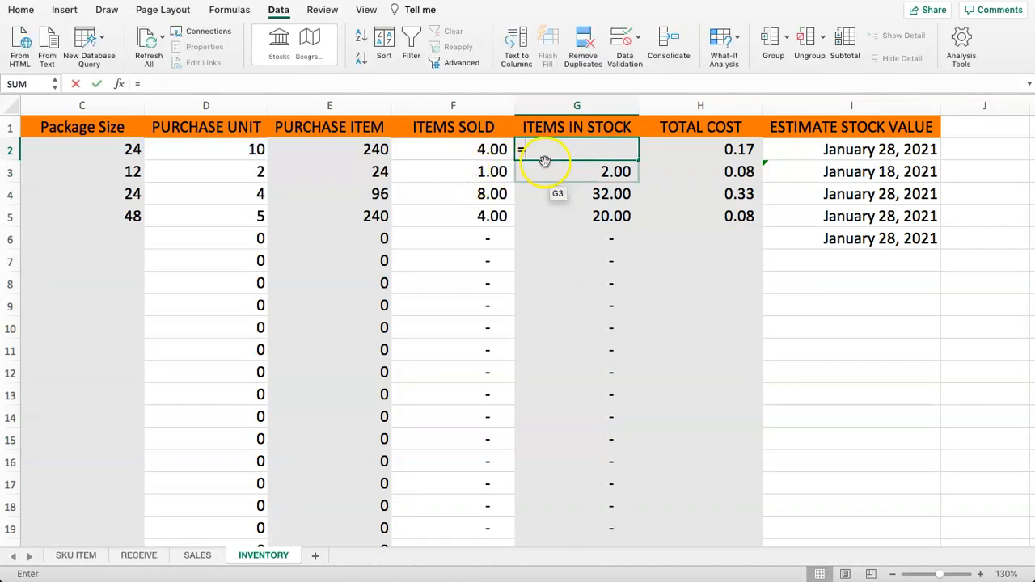
pyautogui.click(347, 152)
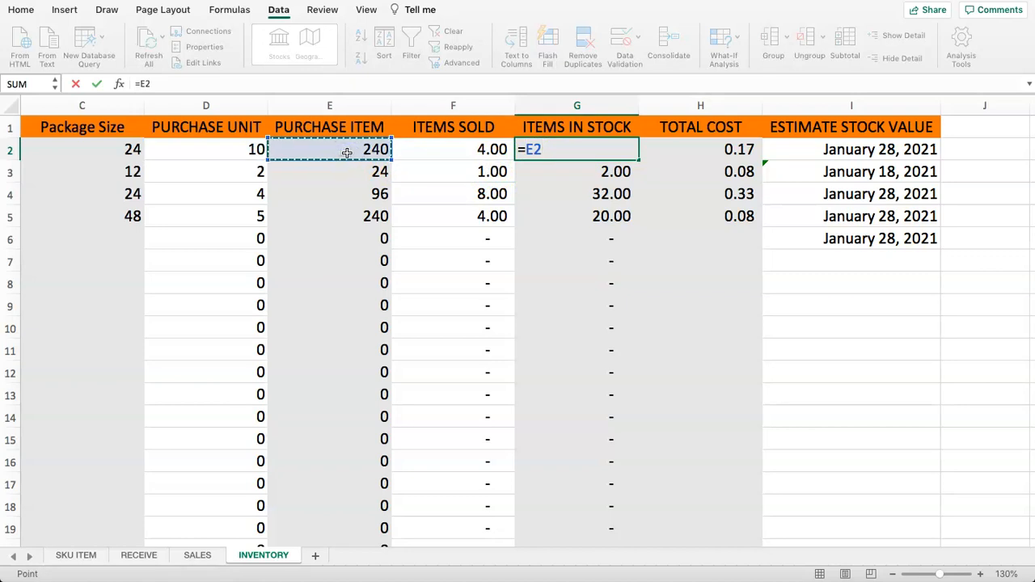
pyautogui.write('-')
pyautogui.click(457, 156)
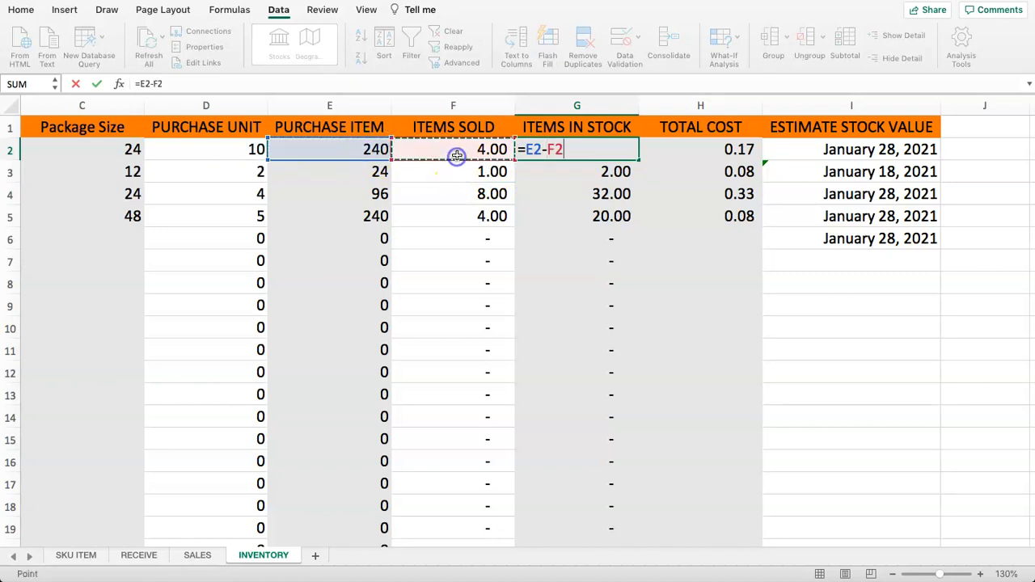
pyautogui.press('Return')
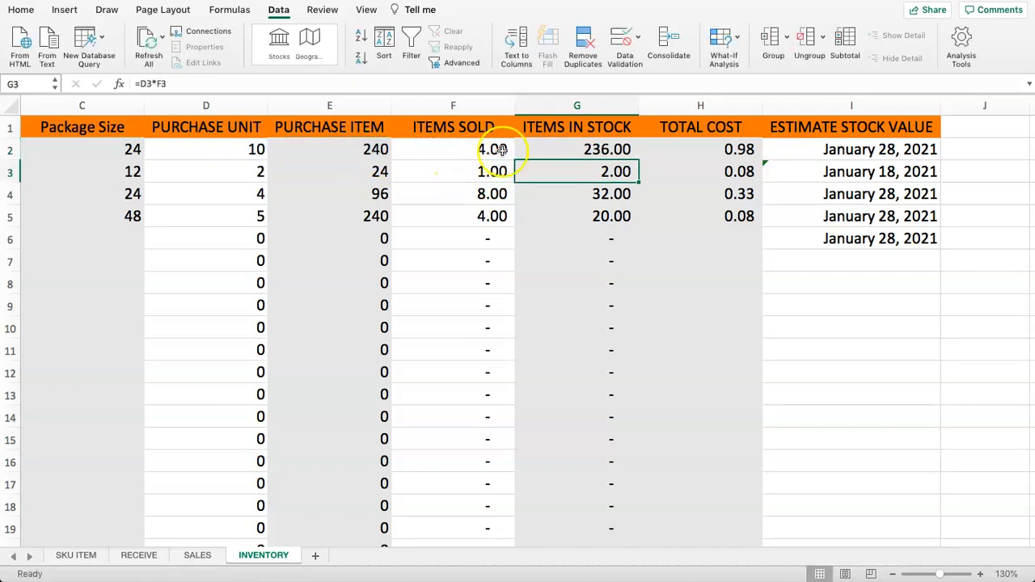
# Fill the G2 subtraction formula down the ITEMS IN STOCK column to row 30
pyautogui.click(573, 151)
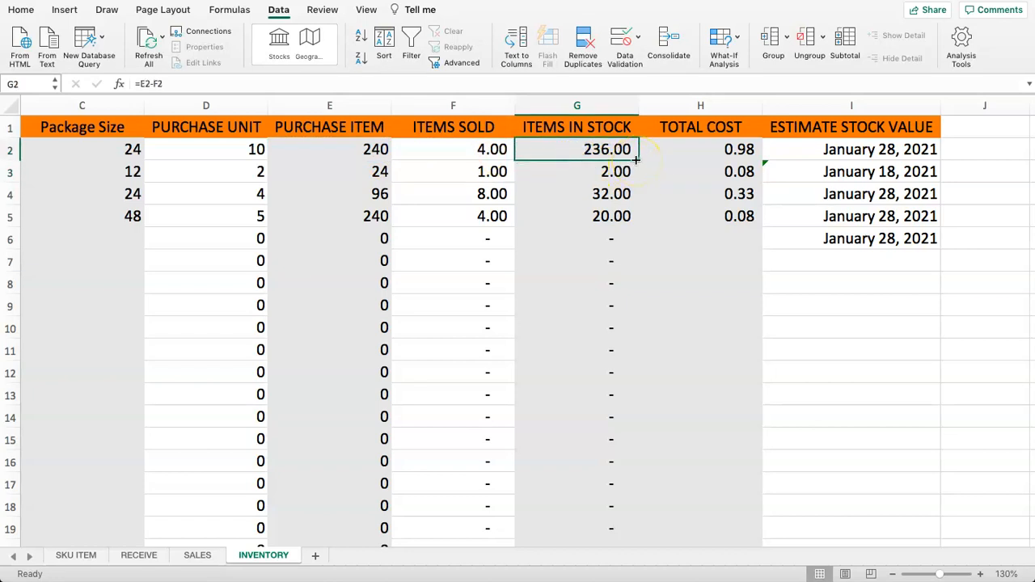
pyautogui.moveTo(638, 161); pyautogui.dragTo(610, 508)
pyautogui.scroll(5, 609, 296)
# Apply the lightest grey fill colour to the ITEMS SOLD cells F2:F30
pyautogui.click(452, 168)
pyautogui.click(427, 153)
pyautogui.moveTo(427, 153); pyautogui.dragTo(432, 501)
pyautogui.click(531, 109)
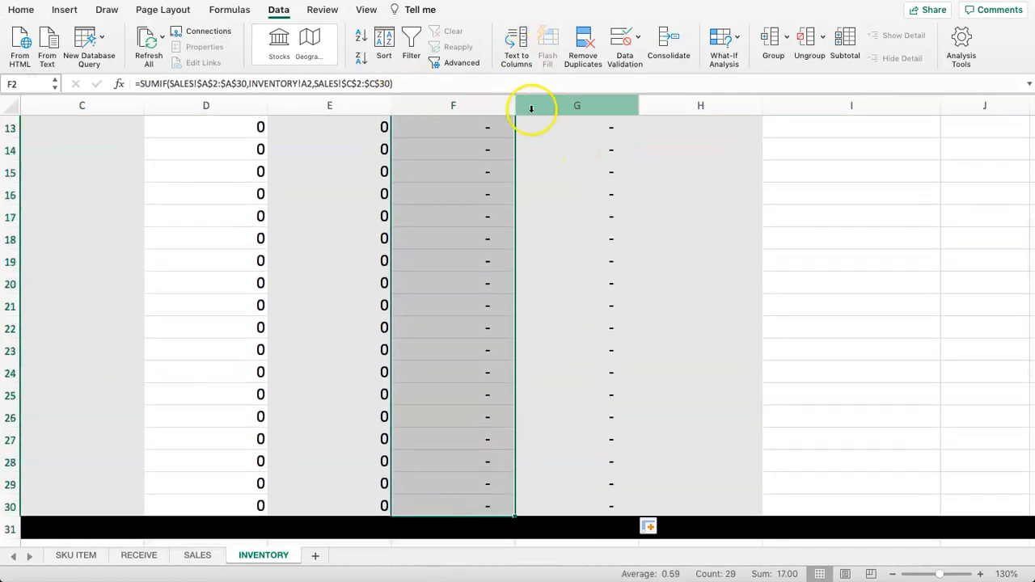
pyautogui.scroll(6, 488, 151)
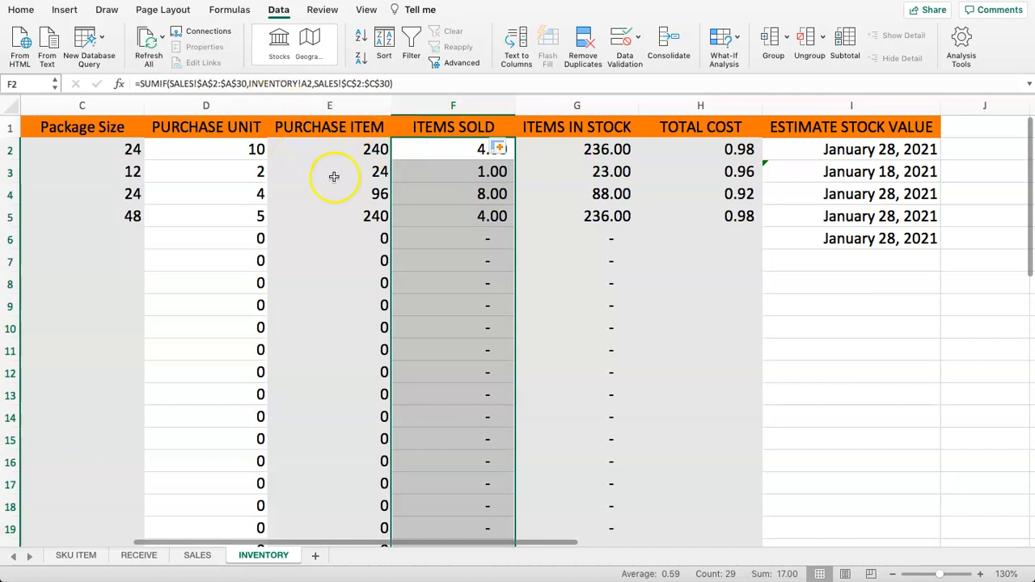
pyautogui.click(22, 10)
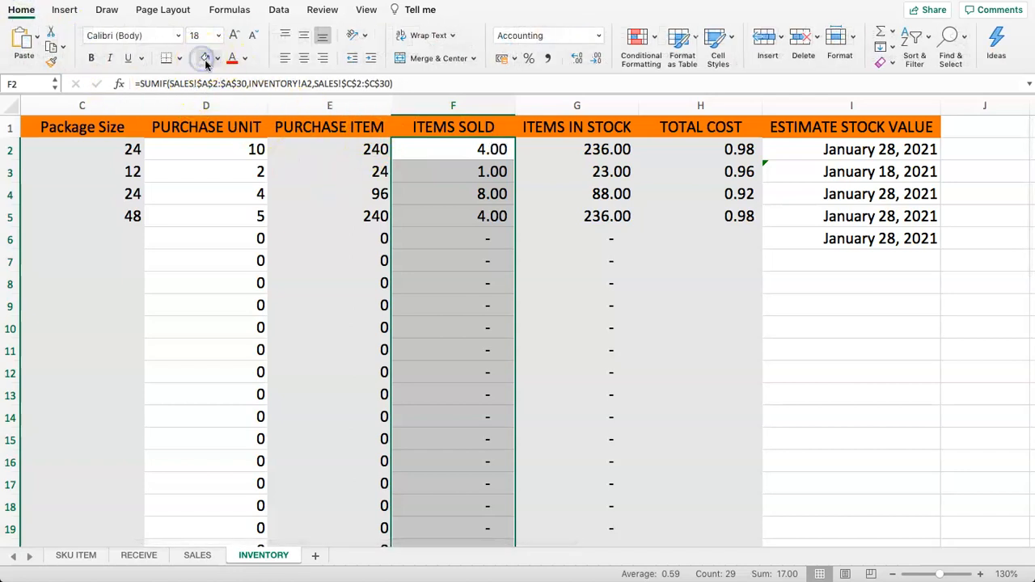
pyautogui.click(217, 58)
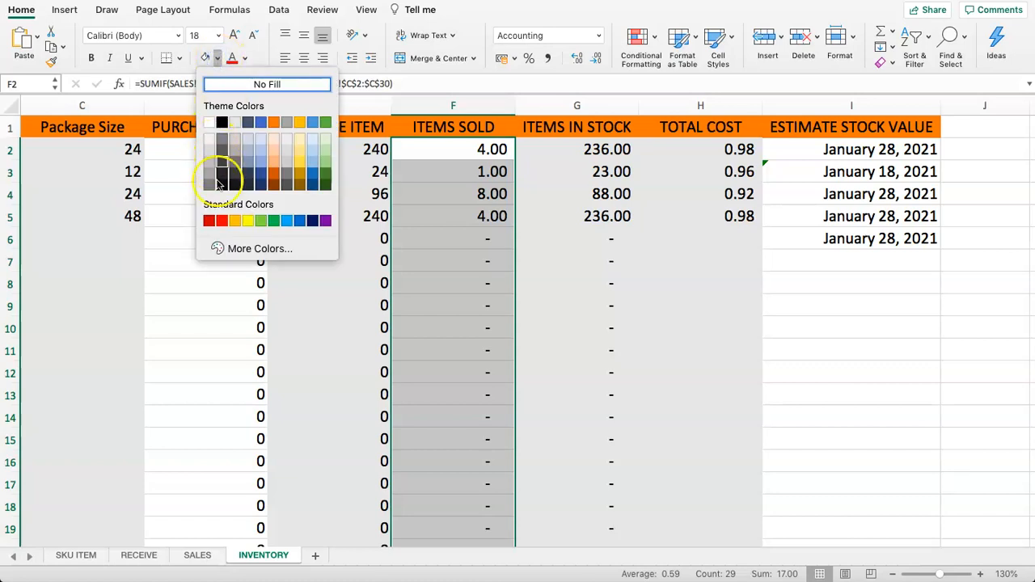
pyautogui.click(208, 141)
pyautogui.click(478, 224)
pyautogui.press('Right')
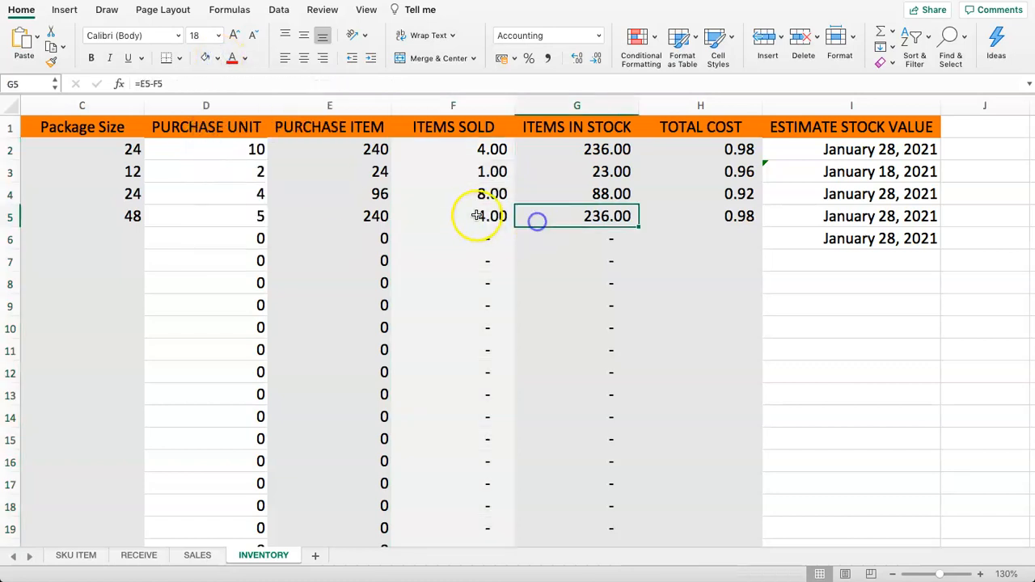
# Try entering fdg in ESTIMATE STOCK VALUE cell I7 to test its data validation, and cancel the entry
pyautogui.click(433, 151)
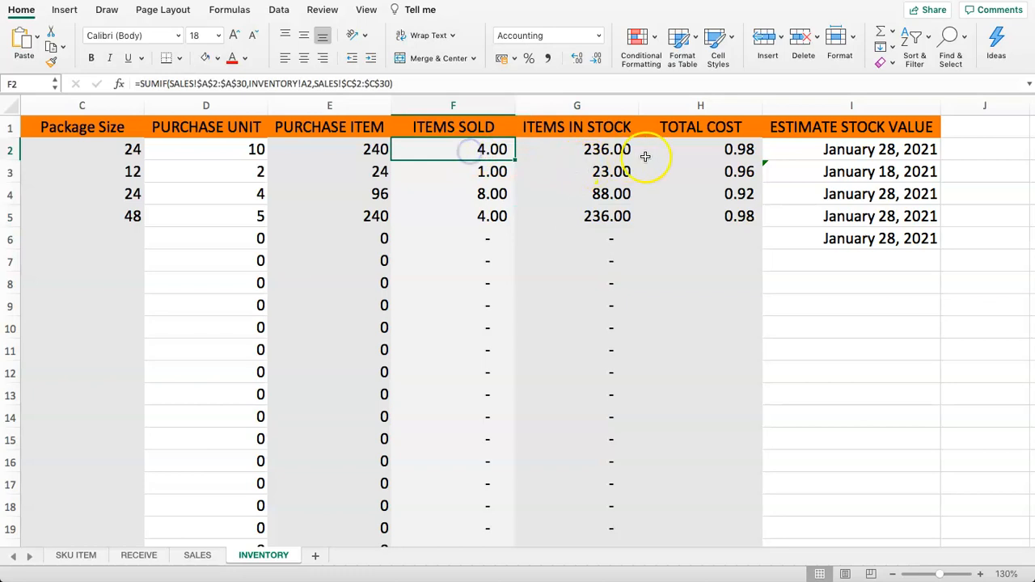
pyautogui.click(670, 150)
pyautogui.click(841, 127)
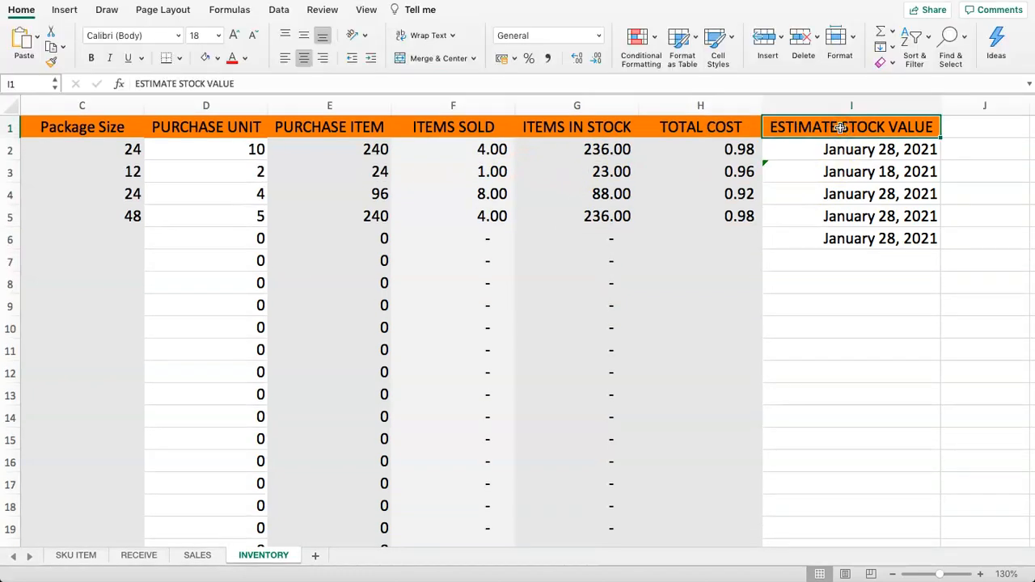
pyautogui.click(813, 154)
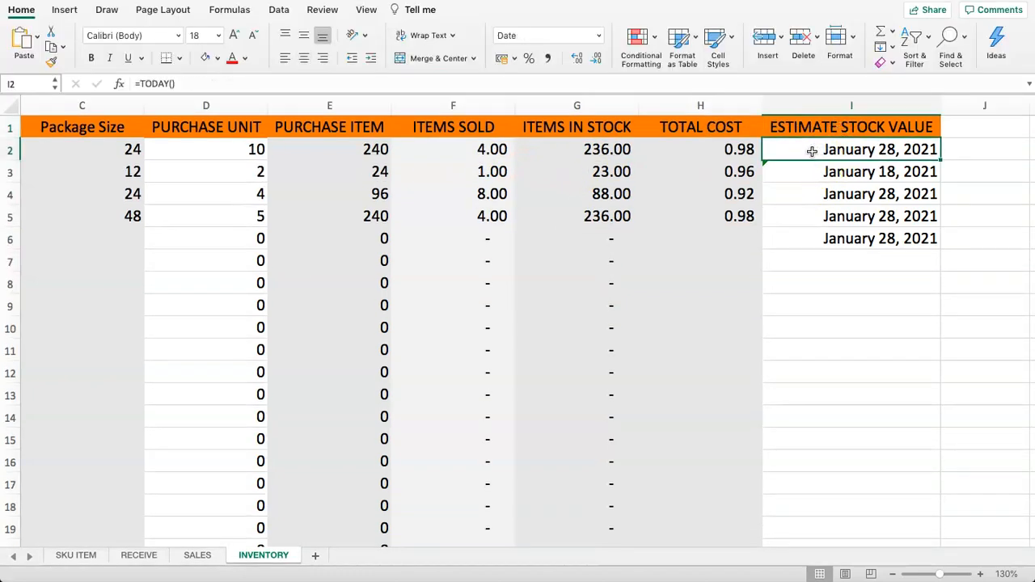
pyautogui.moveTo(801, 146); pyautogui.dragTo(846, 247)
pyautogui.click(813, 267)
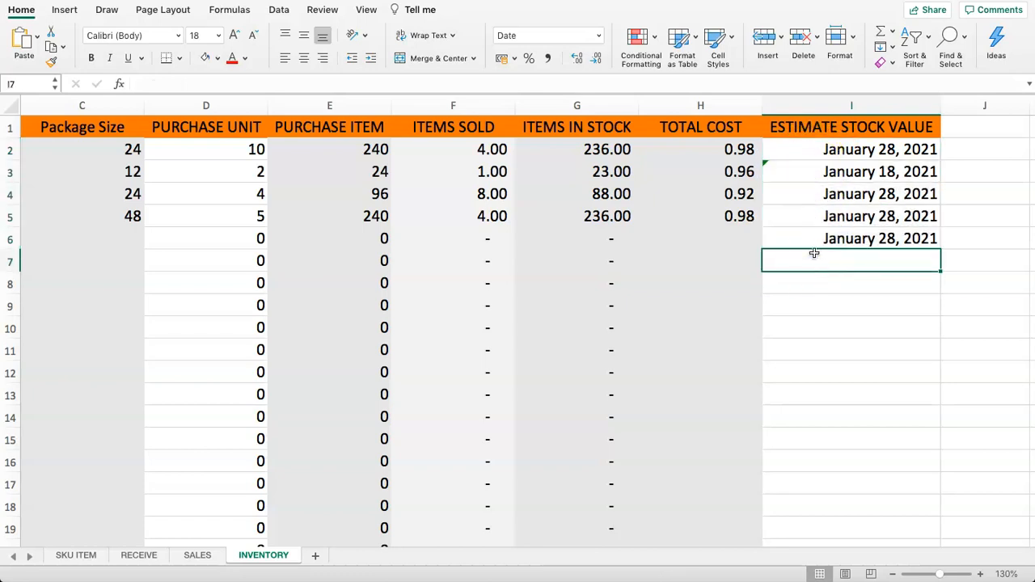
pyautogui.press('Return')
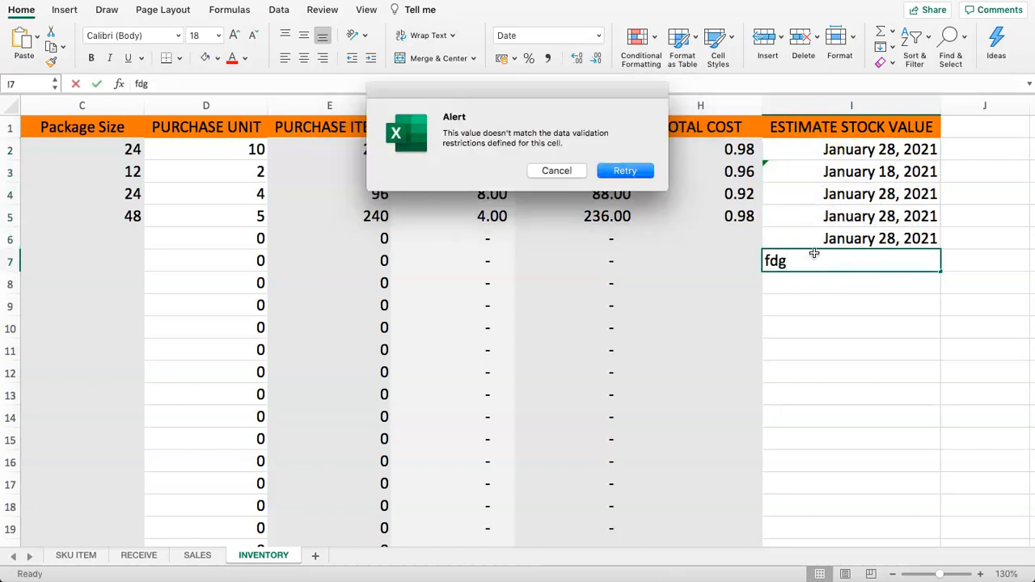
pyautogui.click(557, 171)
# Clear all data validation rules from the ESTIMATE STOCK VALUE cells from I2 down to row 30
pyautogui.moveTo(796, 154); pyautogui.dragTo(821, 507)
pyautogui.scroll(5, 808, 453)
pyautogui.scroll(2, 789, 429)
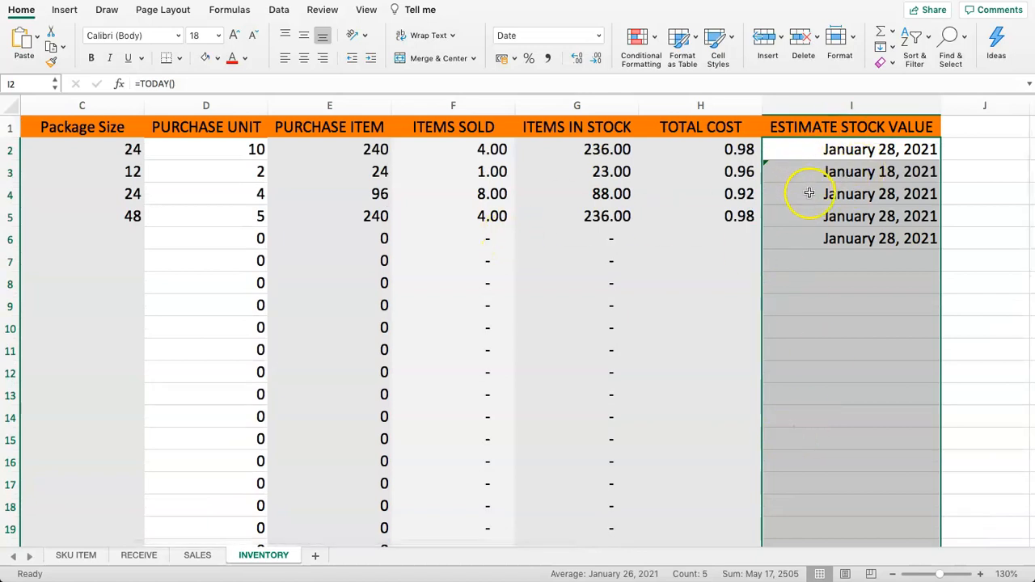
pyautogui.click(277, 12)
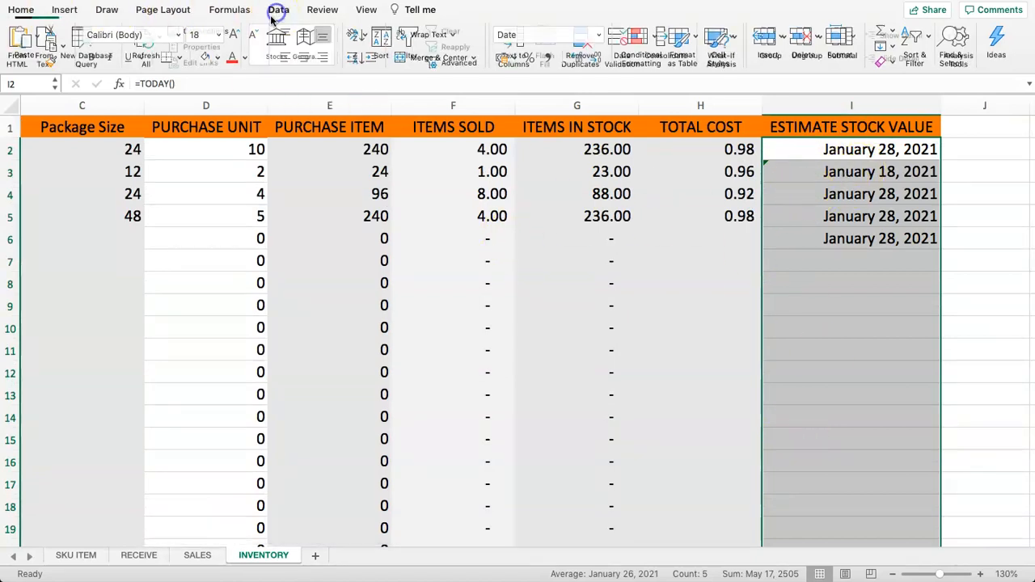
pyautogui.click(625, 43)
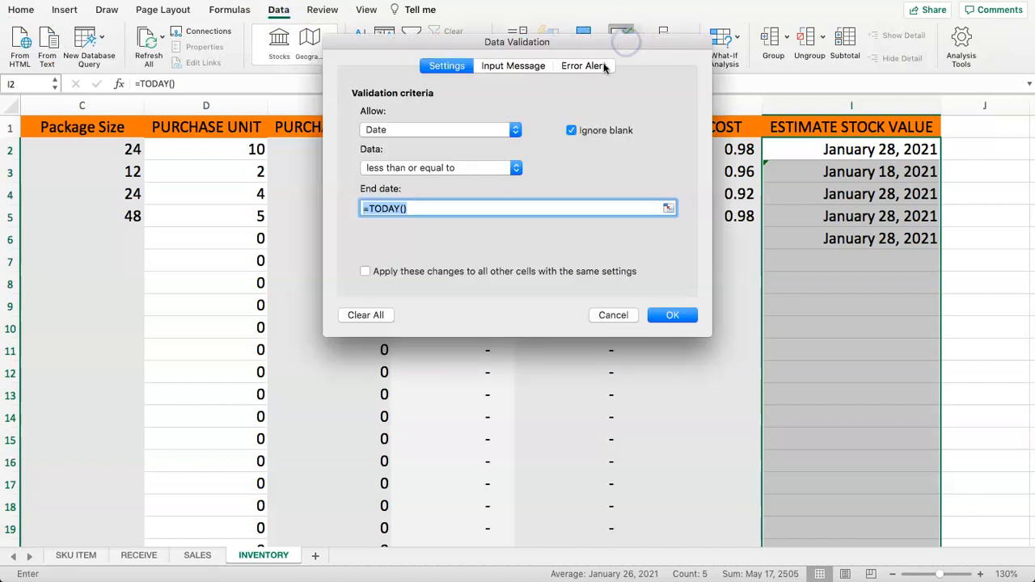
pyautogui.click(364, 314)
pyautogui.click(668, 315)
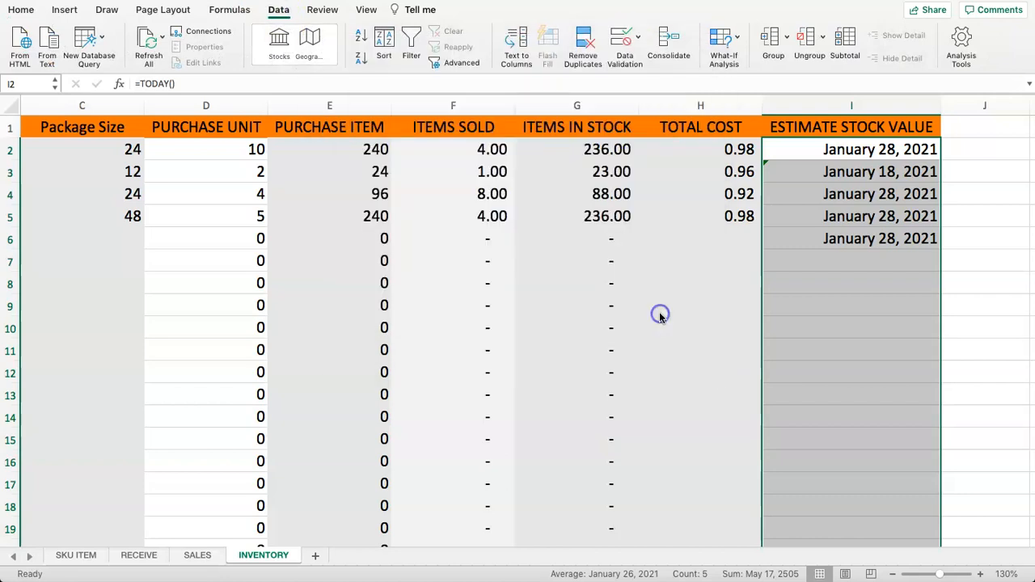
# Delete the leftover dates from the ESTIMATE STOCK VALUE column, starting at I2
pyautogui.click(844, 255)
pyautogui.moveTo(855, 150); pyautogui.dragTo(854, 225)
pyautogui.click(839, 287)
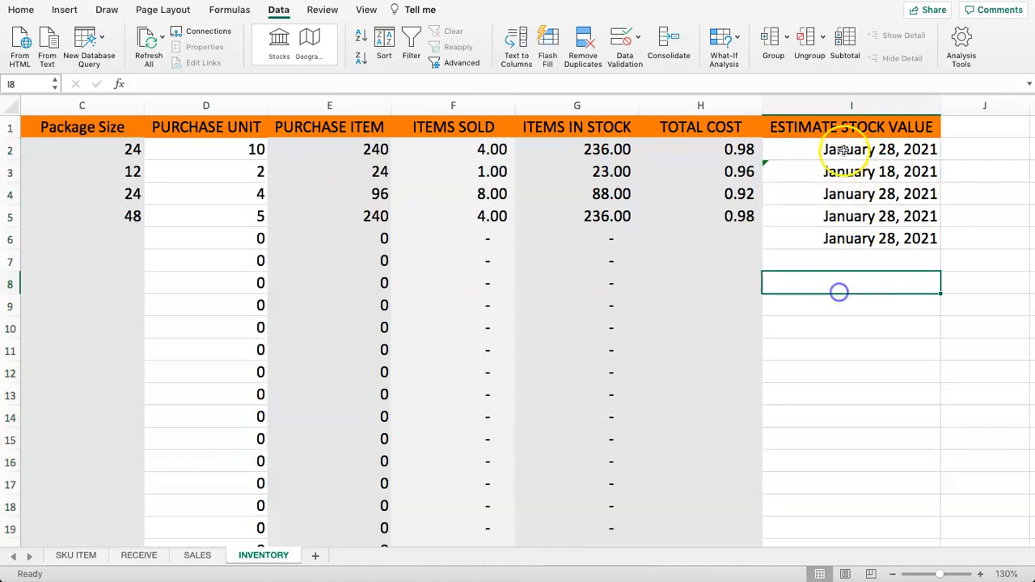
pyautogui.moveTo(855, 150); pyautogui.dragTo(860, 324)
pyautogui.press('Delete')
# Enter test in I2 to check that the cell accepts text, and remove the entry again
pyautogui.press('Up')
pyautogui.press('Down')
pyautogui.write('test')
pyautogui.press('Return')
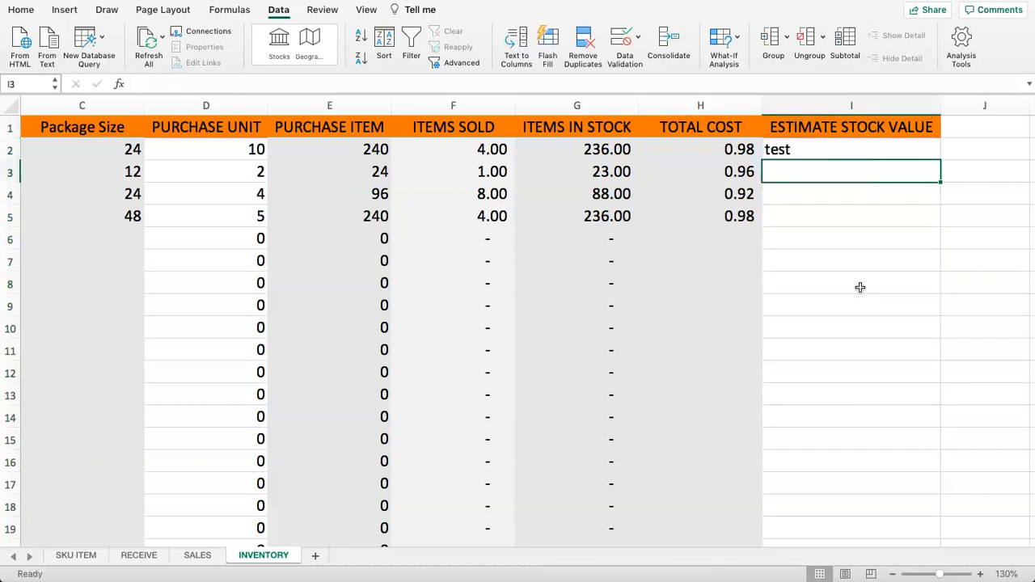
pyautogui.click(844, 155)
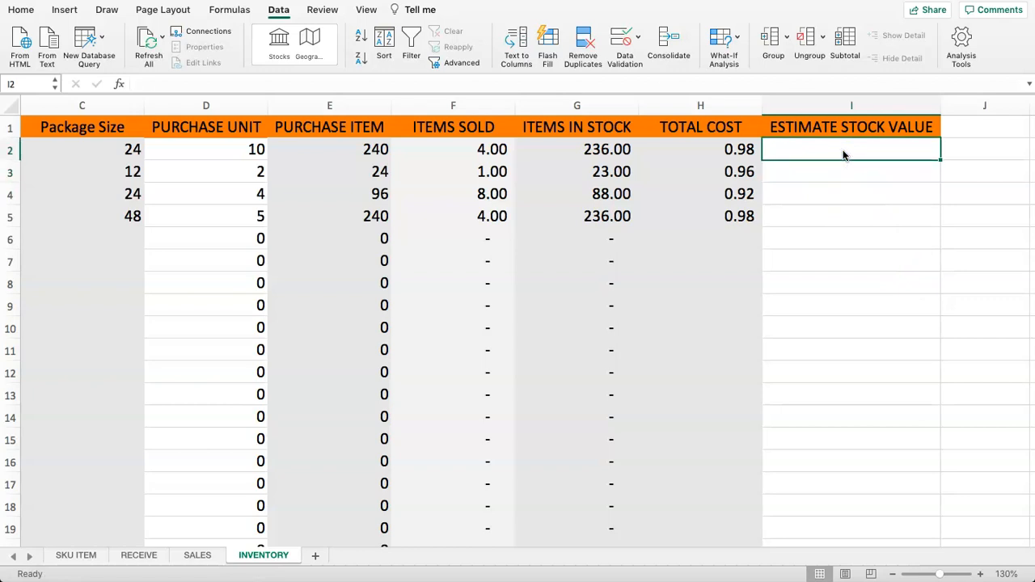
# Examine the TOTAL COST formula in H2 and the neighbouring ITEMS IN STOCK and ESTIMATE STOCK VALUE cells
pyautogui.click(696, 150)
pyautogui.click(588, 155)
pyautogui.click(682, 154)
pyautogui.moveTo(675, 162); pyautogui.dragTo(696, 304)
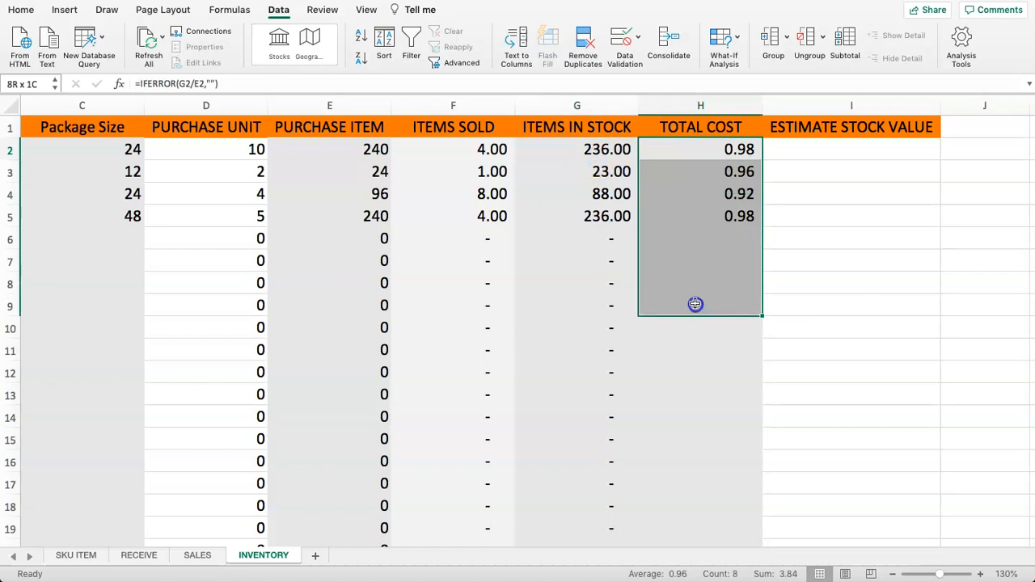
pyautogui.click(689, 158)
pyautogui.click(691, 133)
pyautogui.click(679, 154)
pyautogui.moveTo(810, 152); pyautogui.dragTo(839, 195)
pyautogui.moveTo(701, 133); pyautogui.dragTo(697, 142)
pyautogui.click(579, 155)
# Start a SUMIF formula in TOTAL COST cell H2 with the SKU cells RECEIVE!A2:A30 as its range
pyautogui.click(687, 152)
pyautogui.write('=')
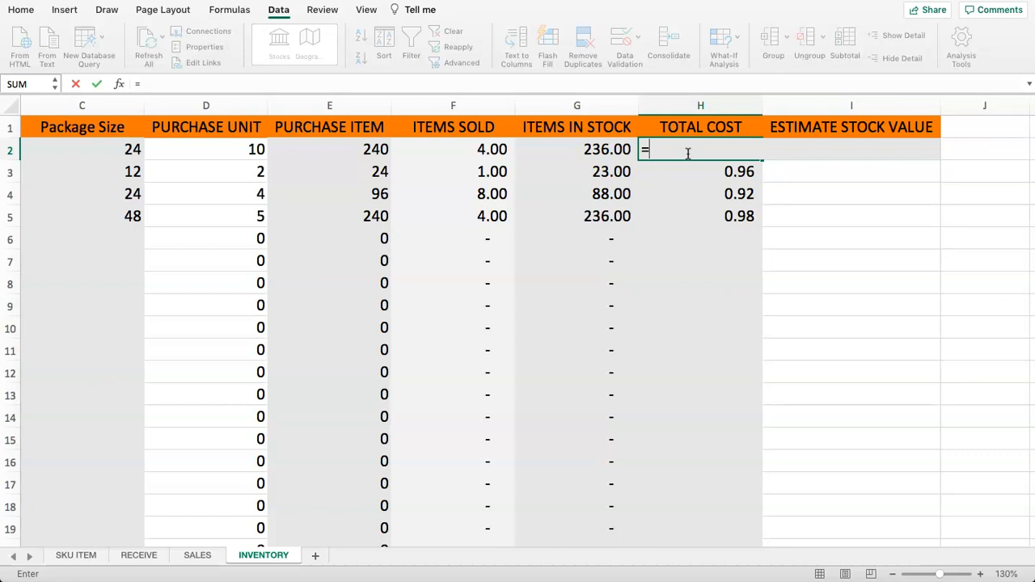
pyautogui.write('SU')
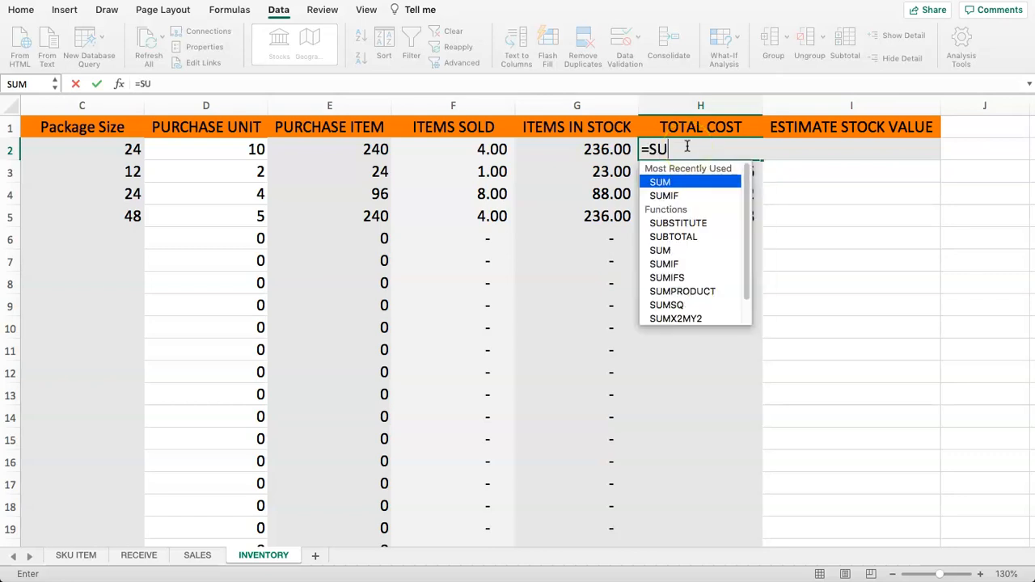
pyautogui.write('MIF(')
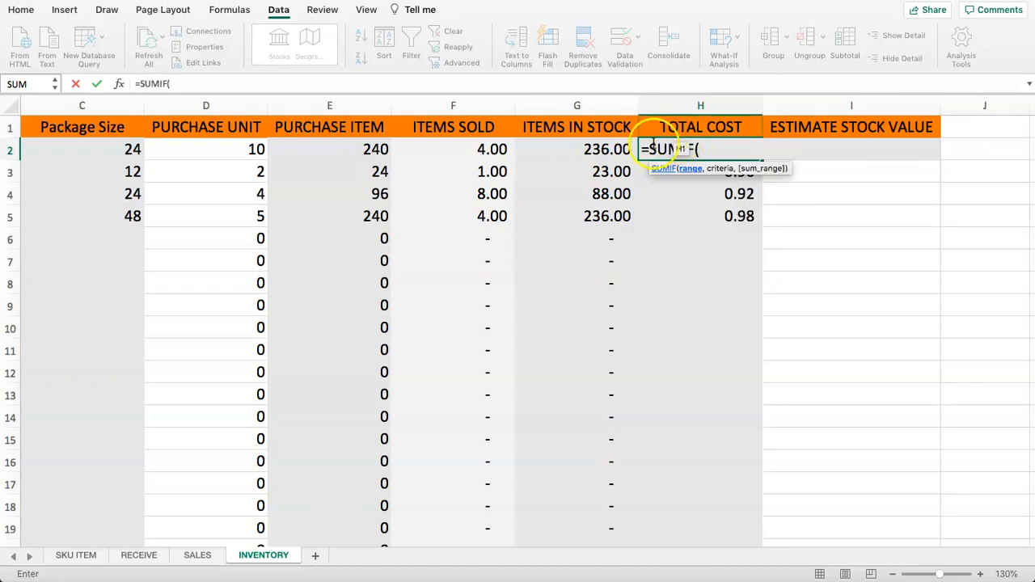
pyautogui.click(138, 556)
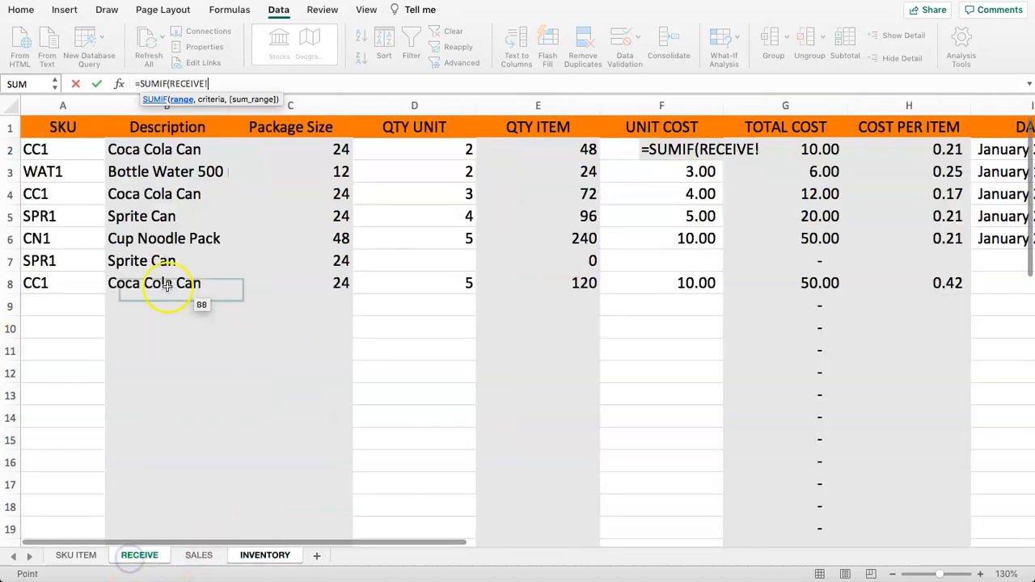
pyautogui.moveTo(68, 149); pyautogui.dragTo(26, 505)
pyautogui.write(',')
# Set the SUMIF criteria in the H2 formula to the SKU in INVENTORY!A2
pyautogui.click(265, 555)
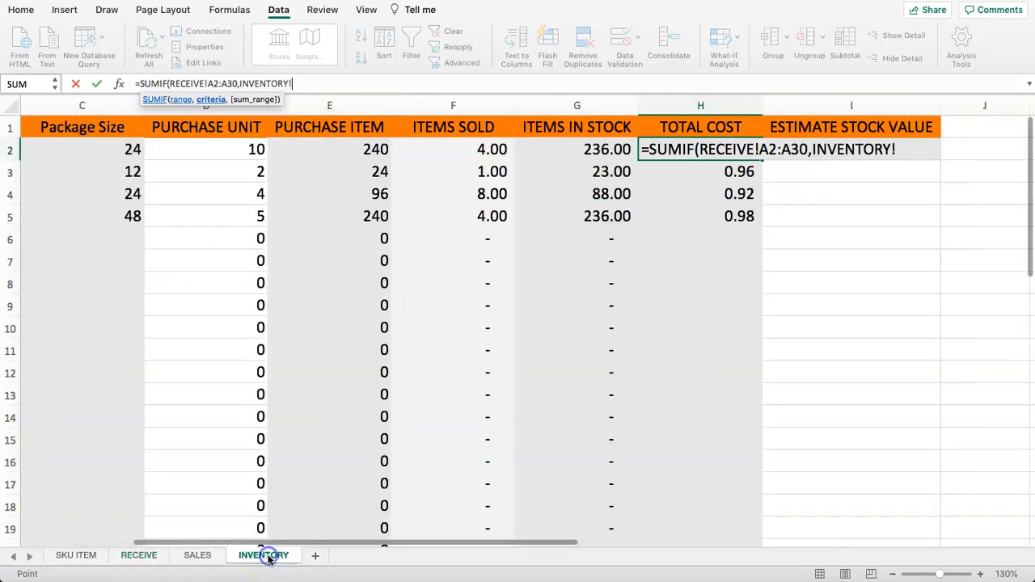
pyautogui.moveTo(550, 544); pyautogui.dragTo(359, 540)
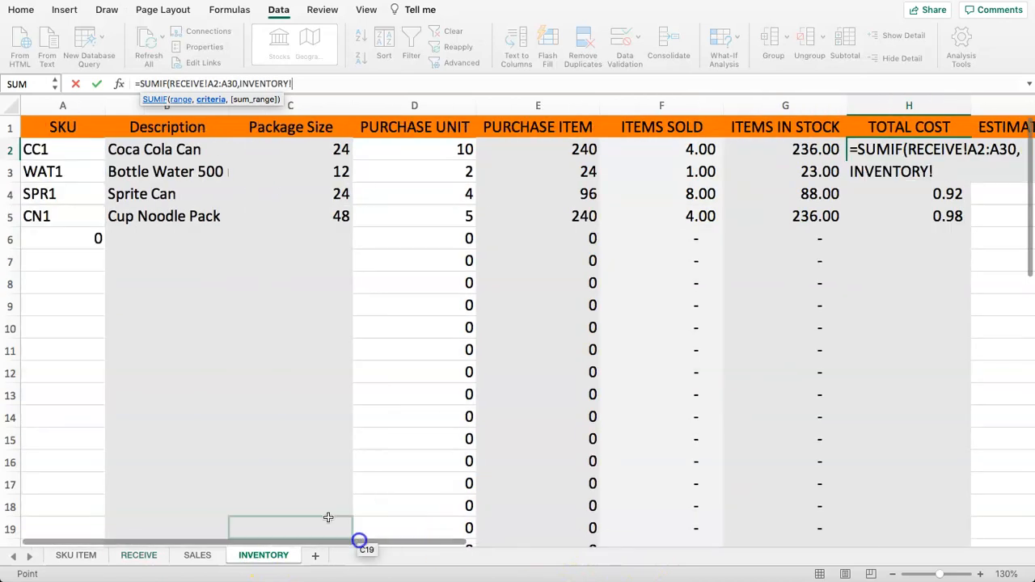
pyautogui.click(60, 151)
pyautogui.write(',')
# Complete the H2 SUMIF with the UNIT COST cells RECEIVE!F2:F30 as the sum range, and reselect H2 to check it
pyautogui.click(121, 556)
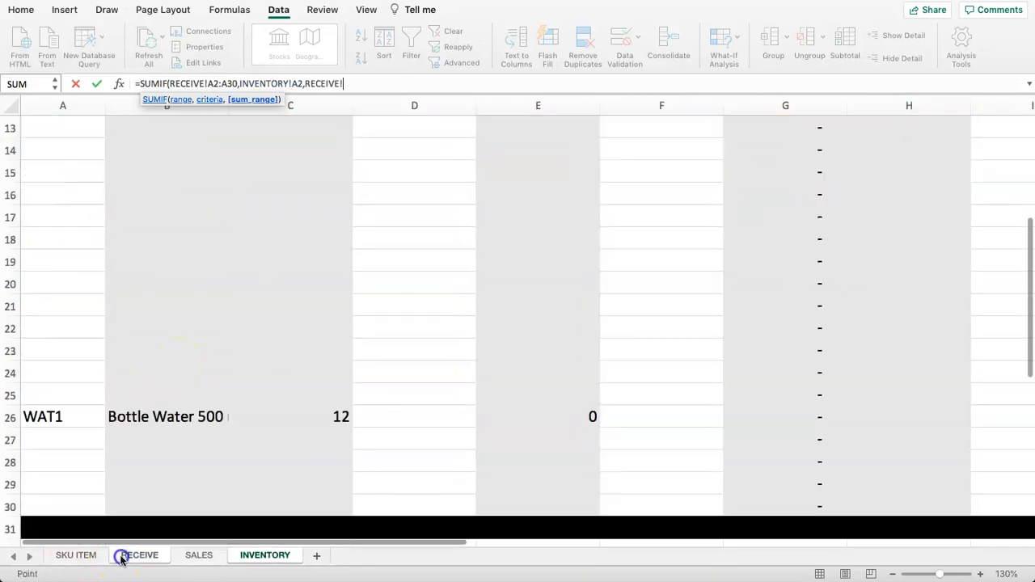
pyautogui.scroll(2, 285, 338)
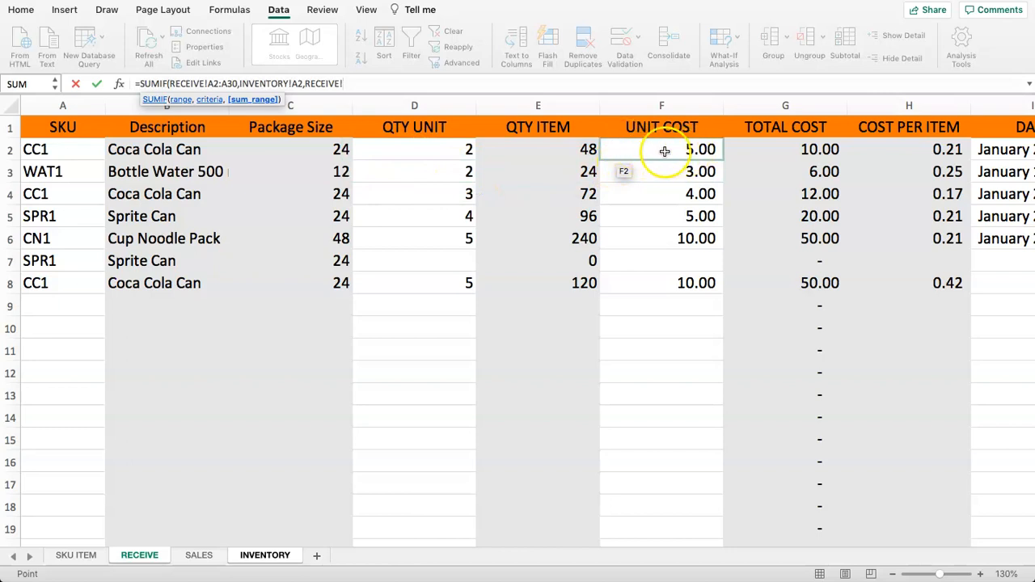
pyautogui.moveTo(653, 150); pyautogui.dragTo(644, 256)
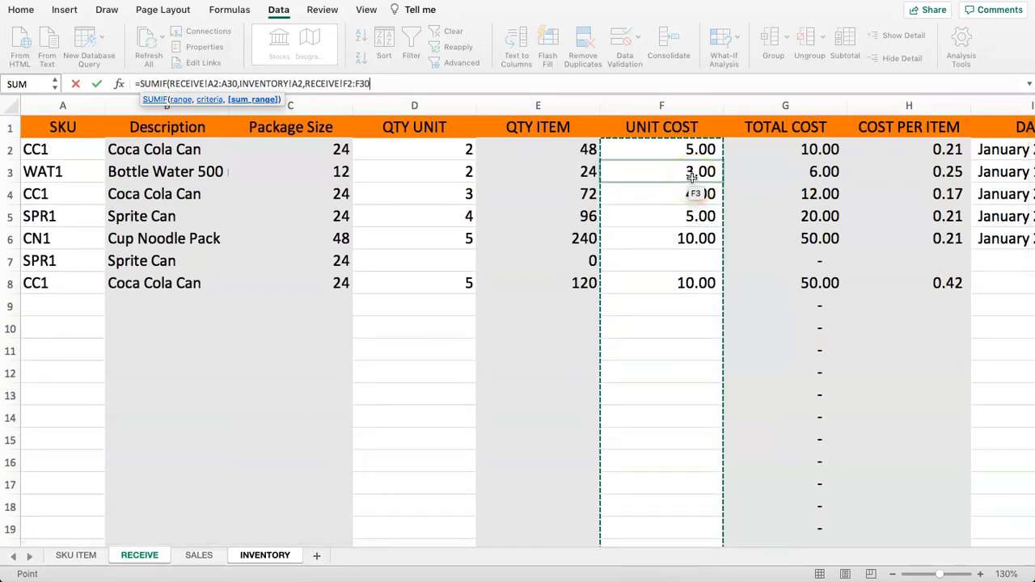
pyautogui.press('Return')
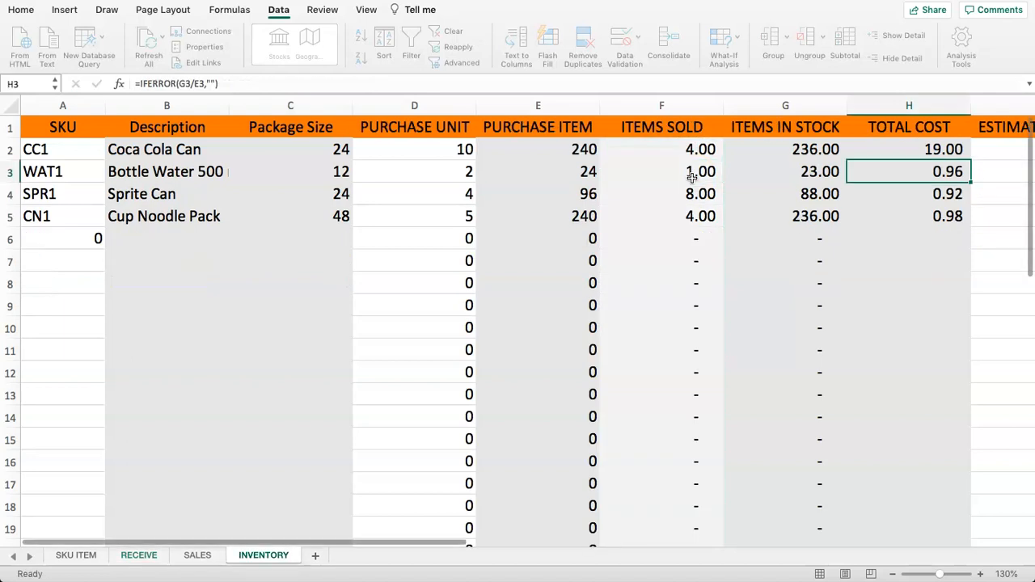
pyautogui.click(907, 149)
pyautogui.click(876, 150)
pyautogui.hscroll(5, 877, 146)
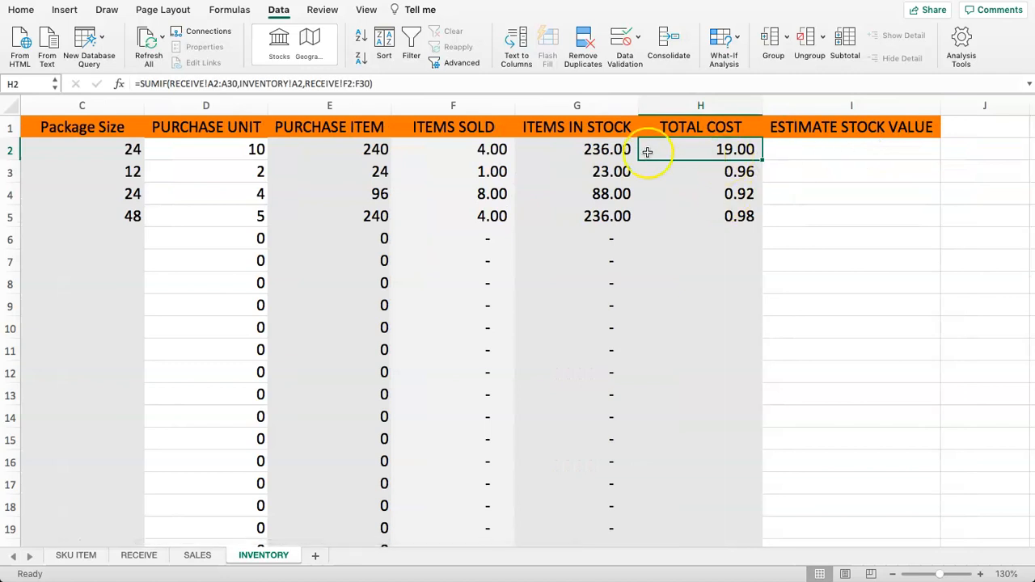
# Make both RECEIVE ranges in the H2 SUMIF formula absolute, as RECEIVE!$A$2:$A$30 and RECEIVE!$F$2:$F$30
pyautogui.click(208, 83)
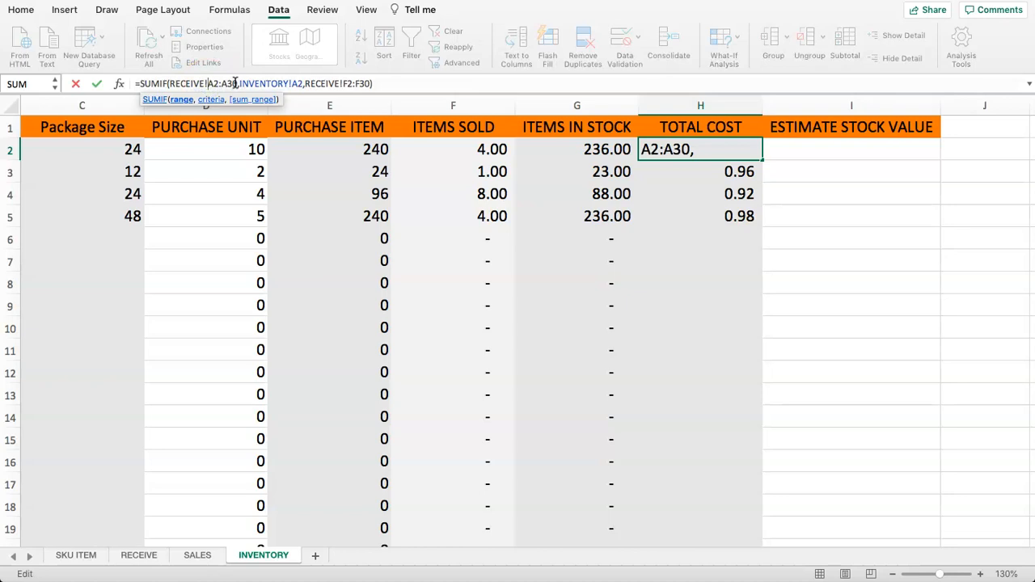
pyautogui.write('$')
pyautogui.press('Right')
pyautogui.write('$A$')
pyautogui.press('Right')
pyautogui.write('$')
pyautogui.click(362, 84)
pyautogui.write('$')
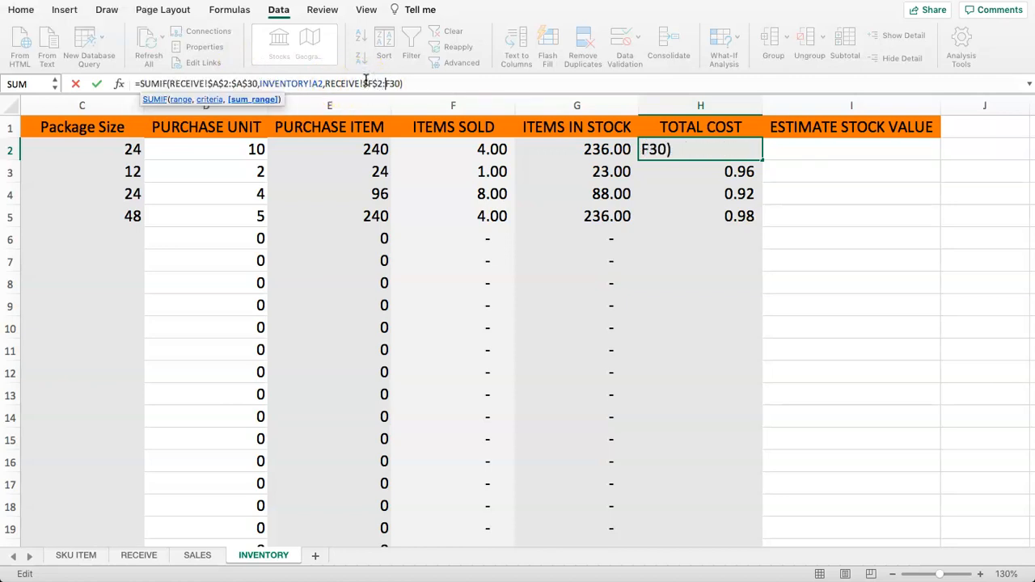
pyautogui.press('Return')
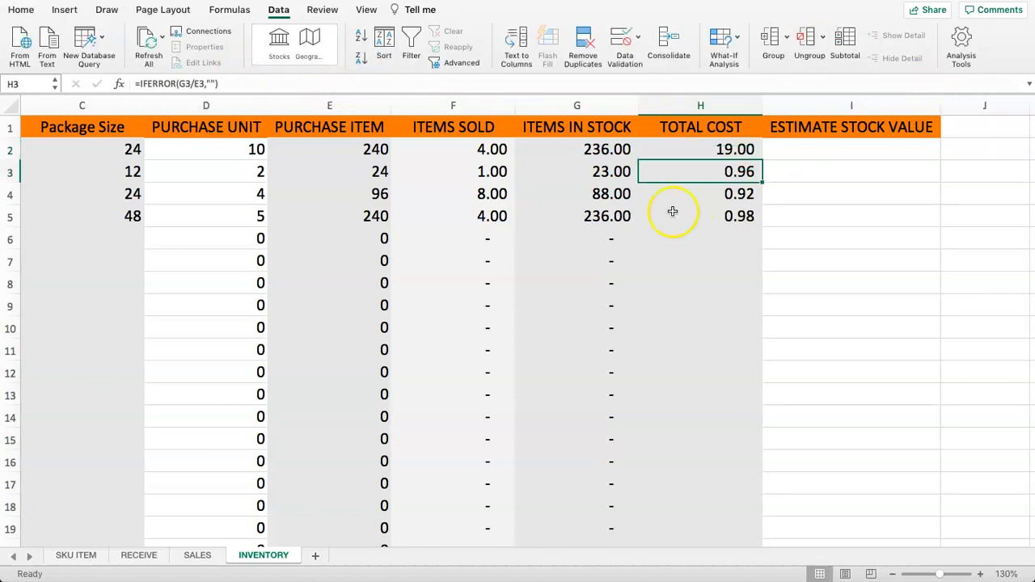
pyautogui.click(684, 151)
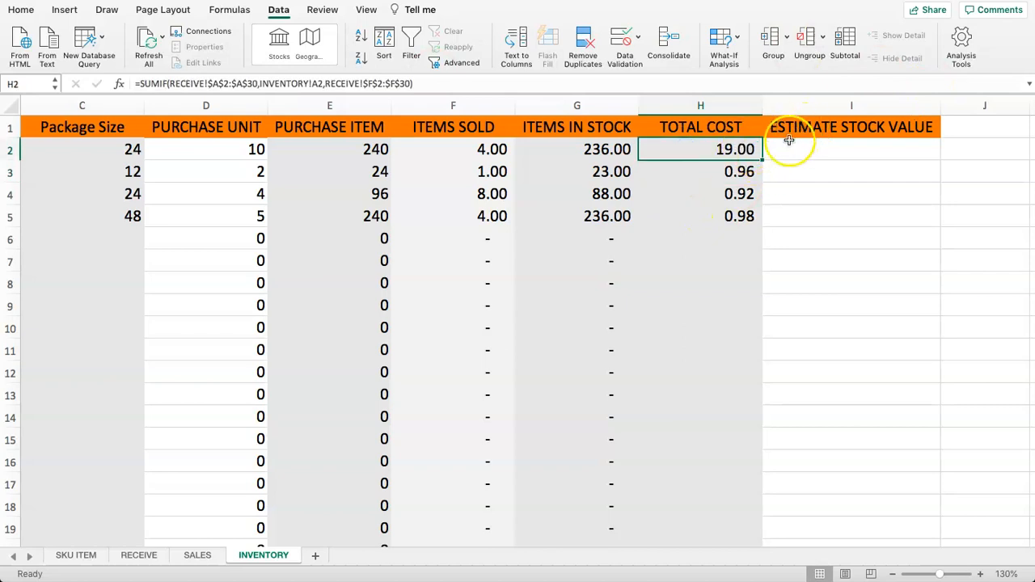
# Copy the TOTAL COST formula in H2 down to H30
pyautogui.click(415, 148)
pyautogui.click(684, 174)
pyautogui.click(721, 149)
pyautogui.moveTo(762, 159); pyautogui.dragTo(724, 502)
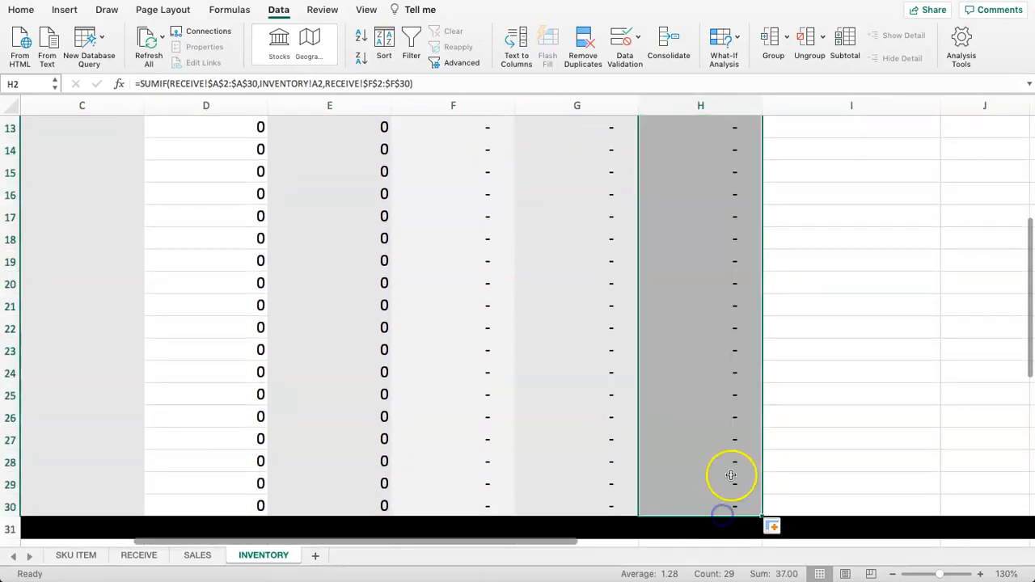
pyautogui.scroll(5, 716, 262)
# Insert a new column before ESTIMATE STOCK VALUE and give it the heading COST PER ITEM
pyautogui.click(809, 106)
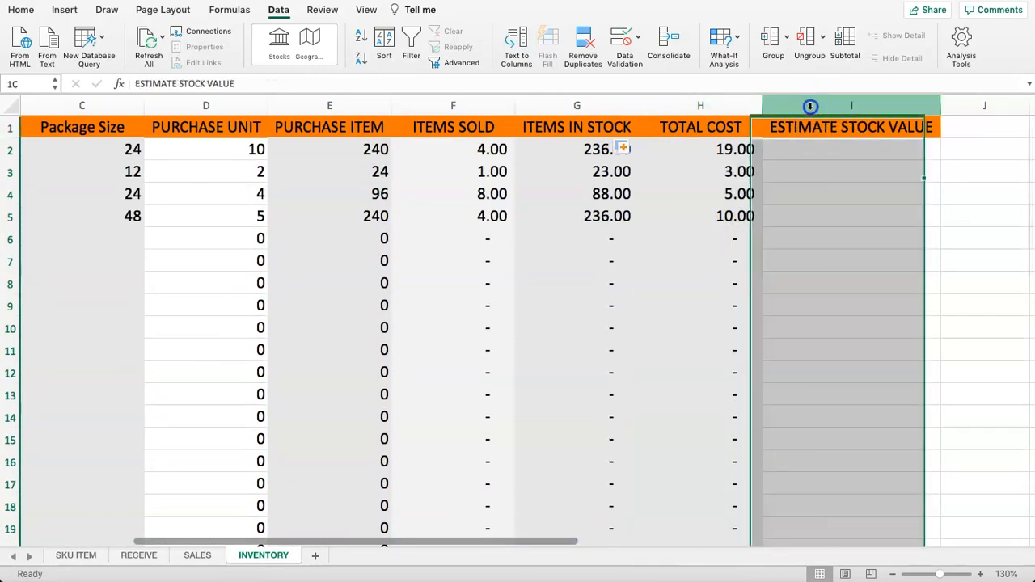
pyautogui.rightClick(795, 106)
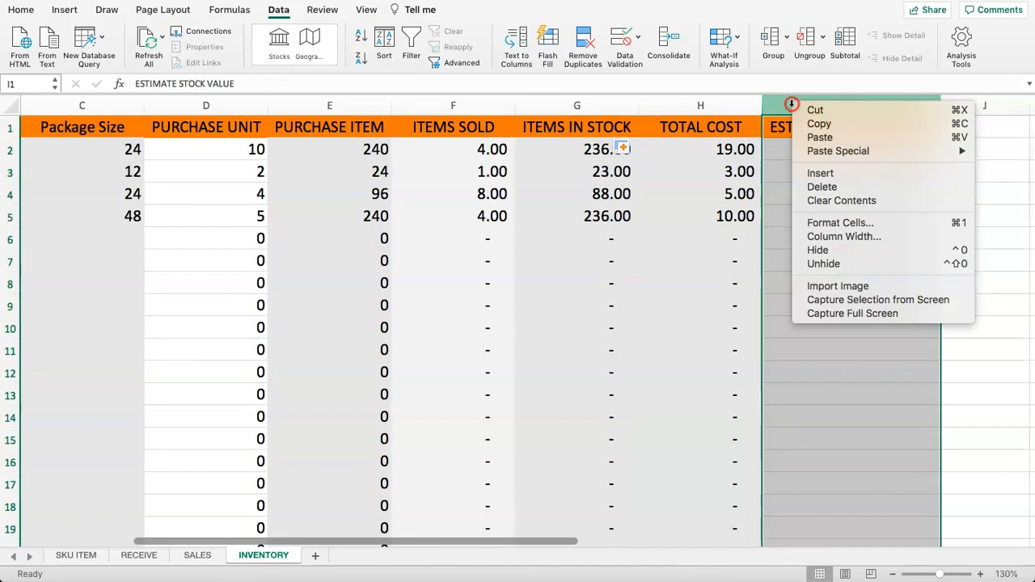
pyautogui.click(813, 175)
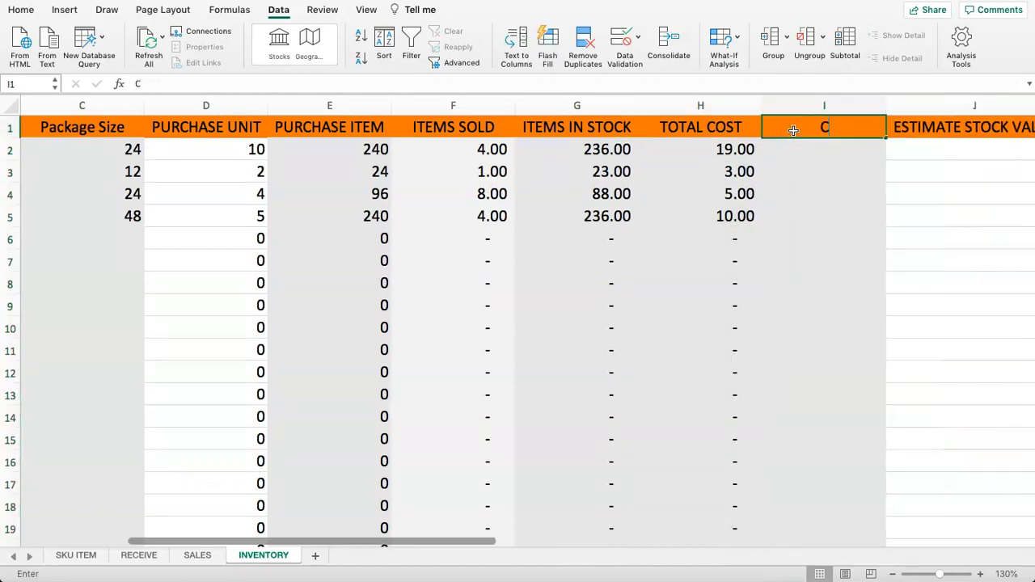
pyautogui.write('COST PER ITEM')
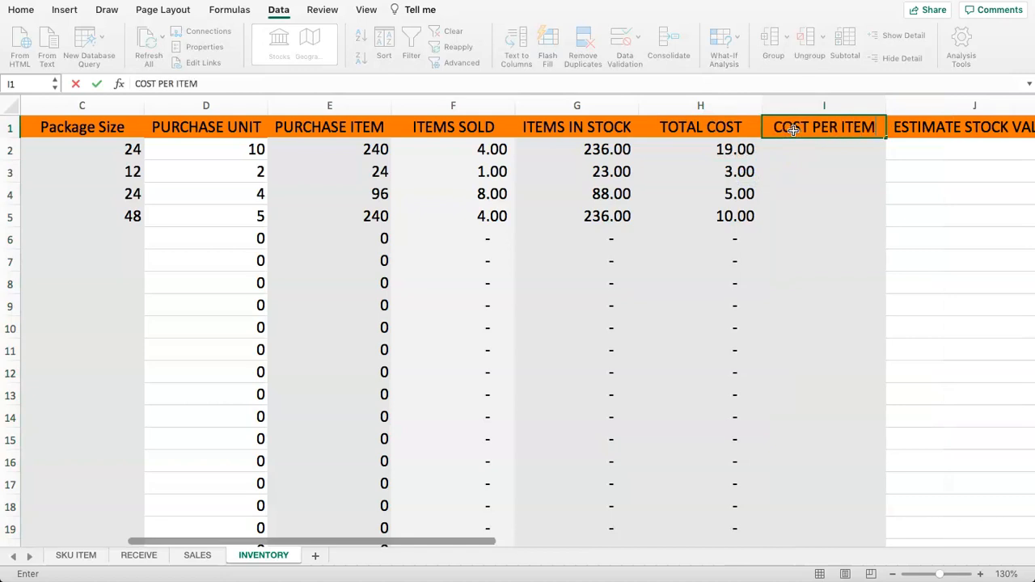
pyautogui.press('Return')
# Calculate the cost per item in I2 with the formula =H2/E2, dividing TOTAL COST by PURCHASE ITEM
pyautogui.click(735, 148)
pyautogui.click(808, 148)
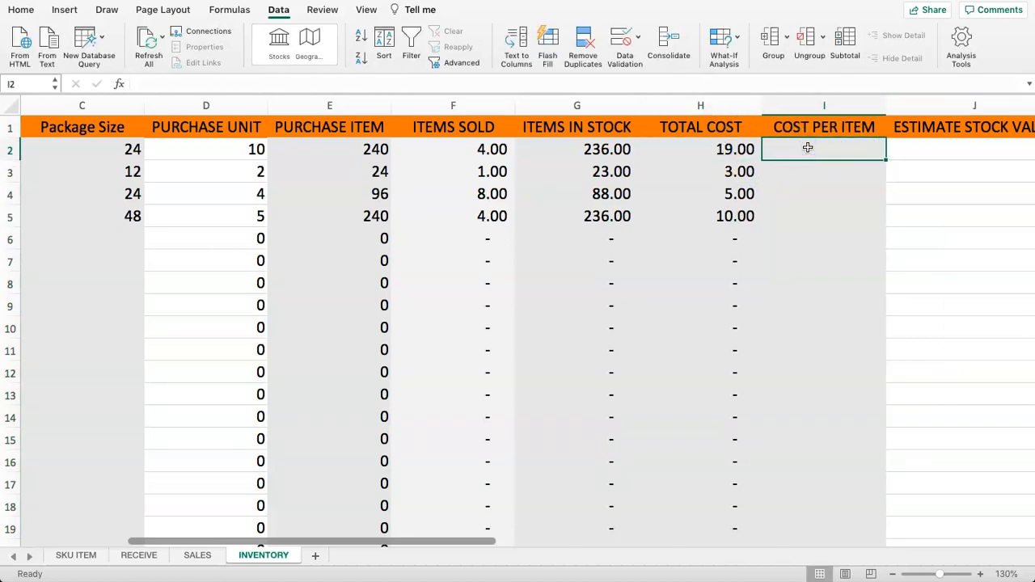
pyautogui.write('=')
pyautogui.click(716, 148)
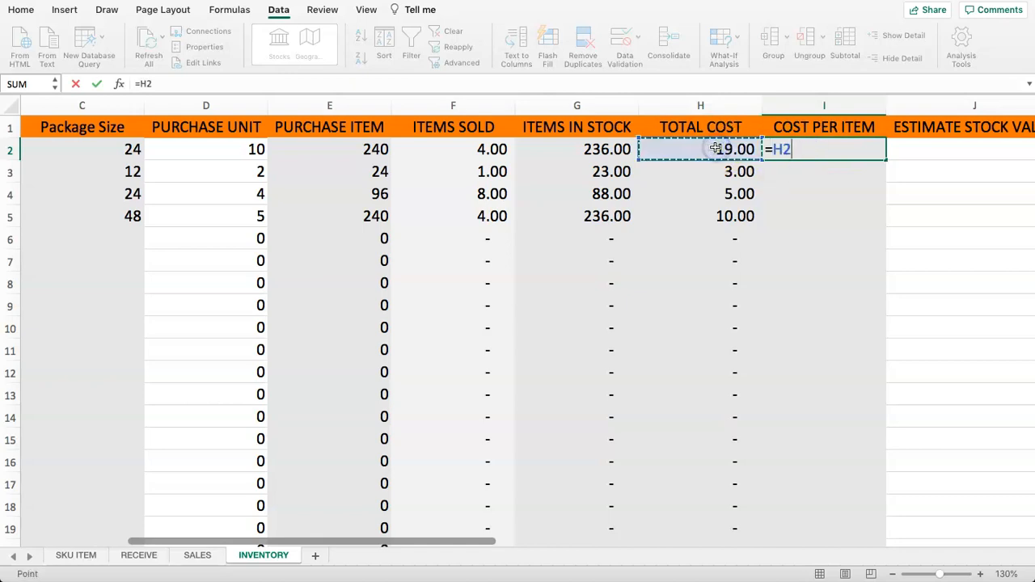
pyautogui.click(571, 150)
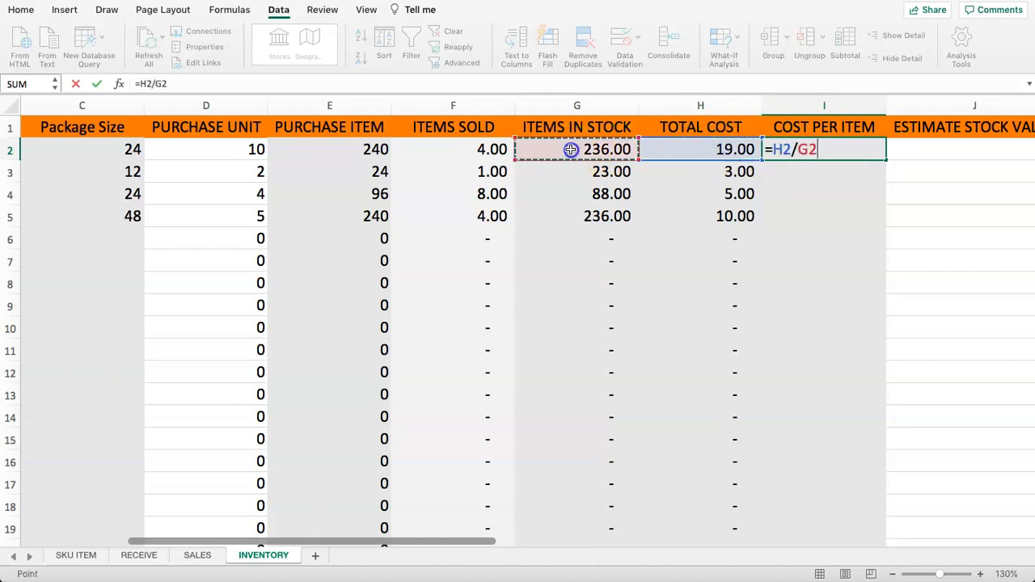
pyautogui.click(337, 148)
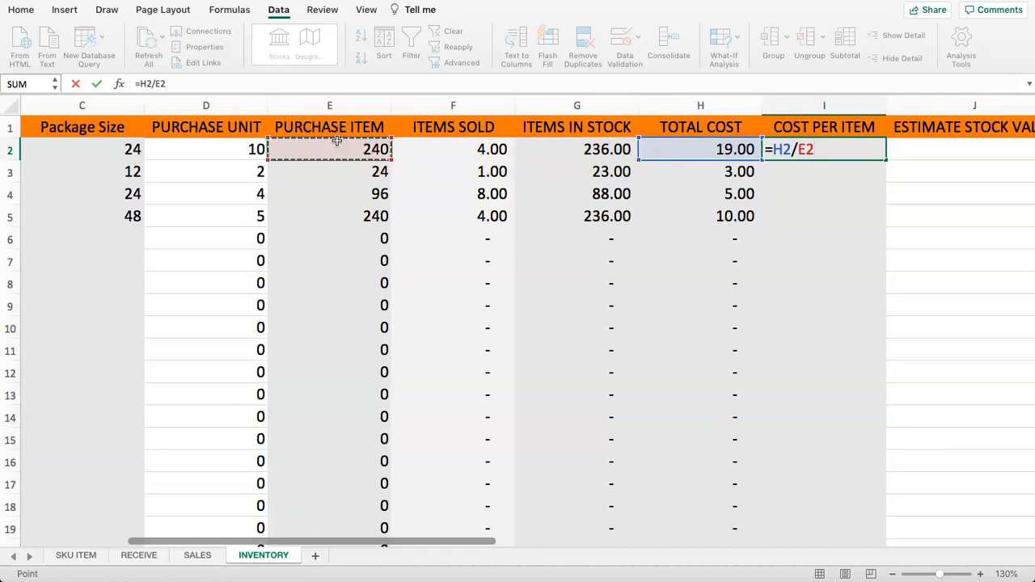
pyautogui.press('Return')
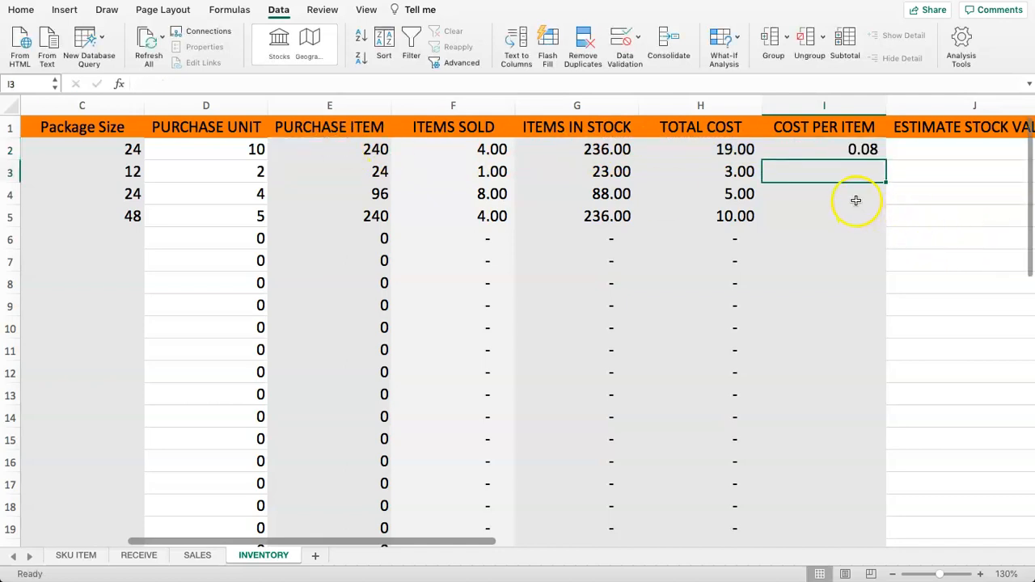
# Fill the plain division formula in I2 down the COST PER ITEM column to I30
pyautogui.click(793, 149)
pyautogui.click(794, 167)
pyautogui.click(818, 154)
pyautogui.moveTo(885, 160); pyautogui.dragTo(832, 514)
pyautogui.scroll(5, 838, 261)
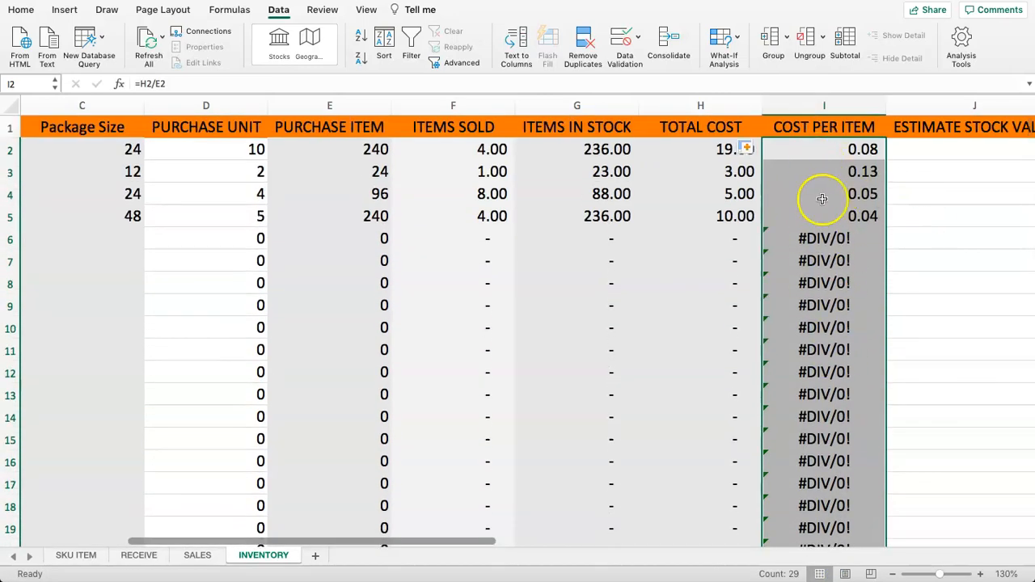
# Wrap the I2 division in IFERROR so that errors return blank text: =IFERROR(H2/E2,"")
pyautogui.click(817, 157)
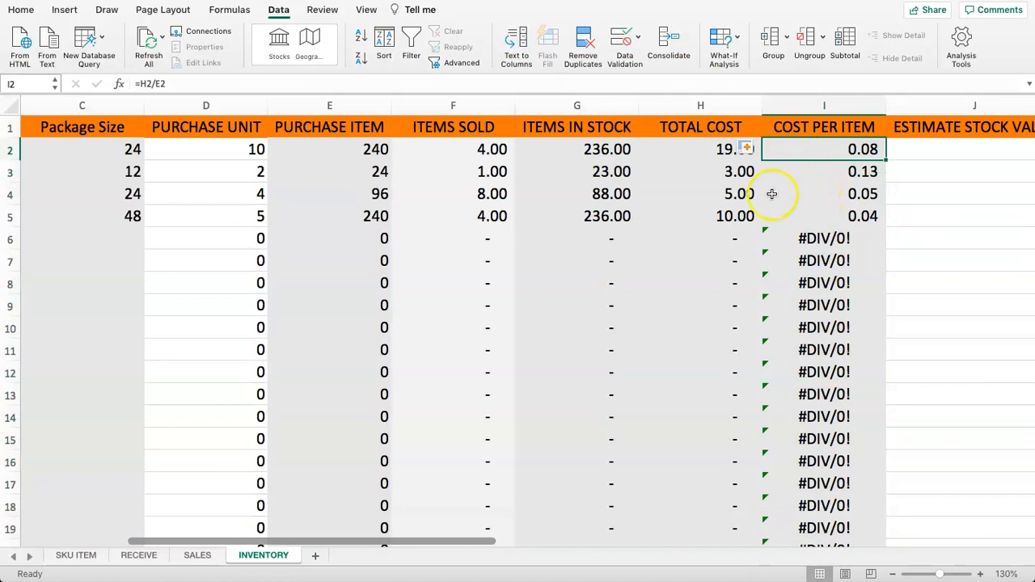
pyautogui.click(139, 83)
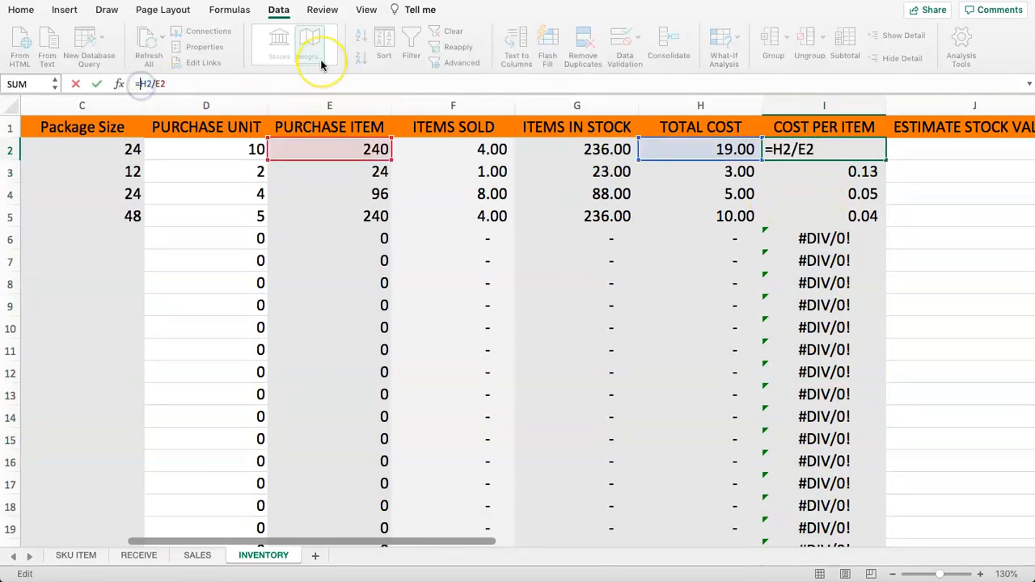
pyautogui.write('IFS')
pyautogui.press('BackSpace')
pyautogui.write('ERROR')
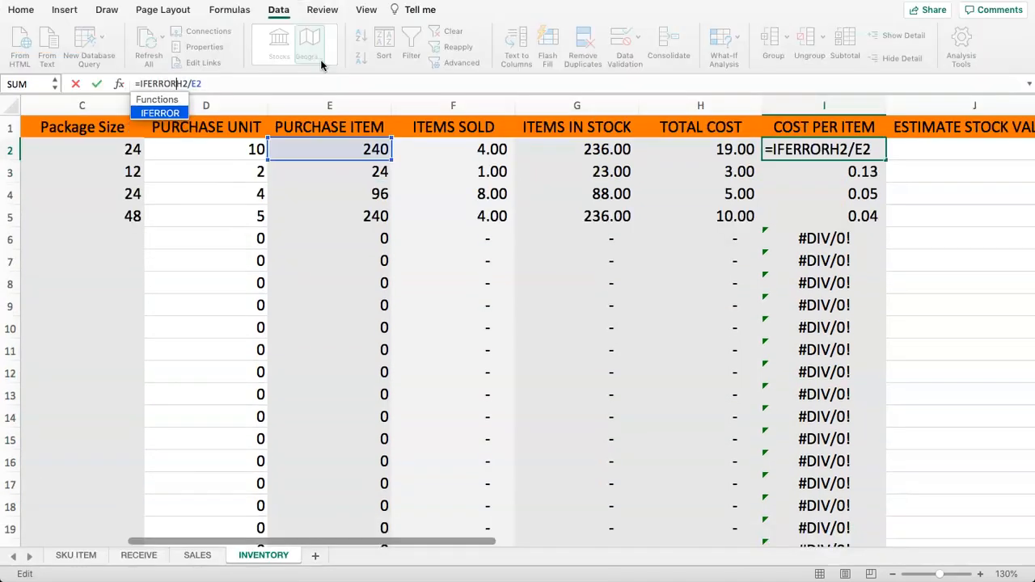
pyautogui.write('(')
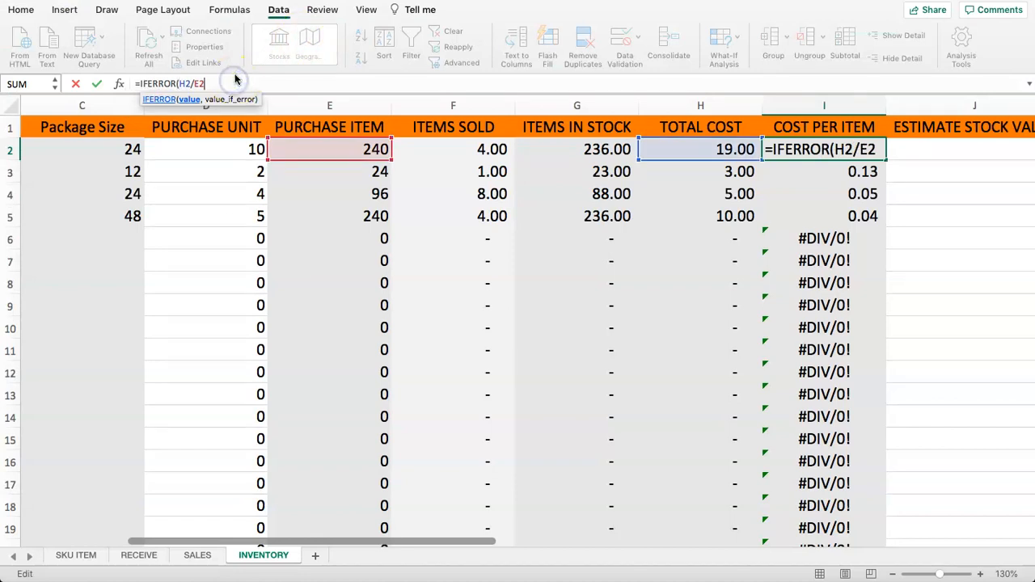
pyautogui.write('""')
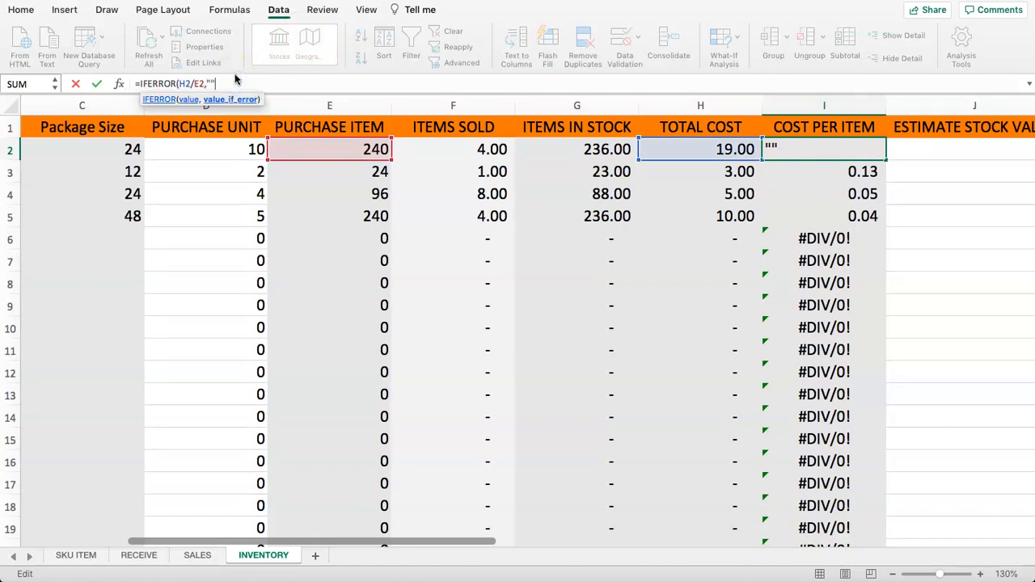
pyautogui.write(')')
pyautogui.press('Return')
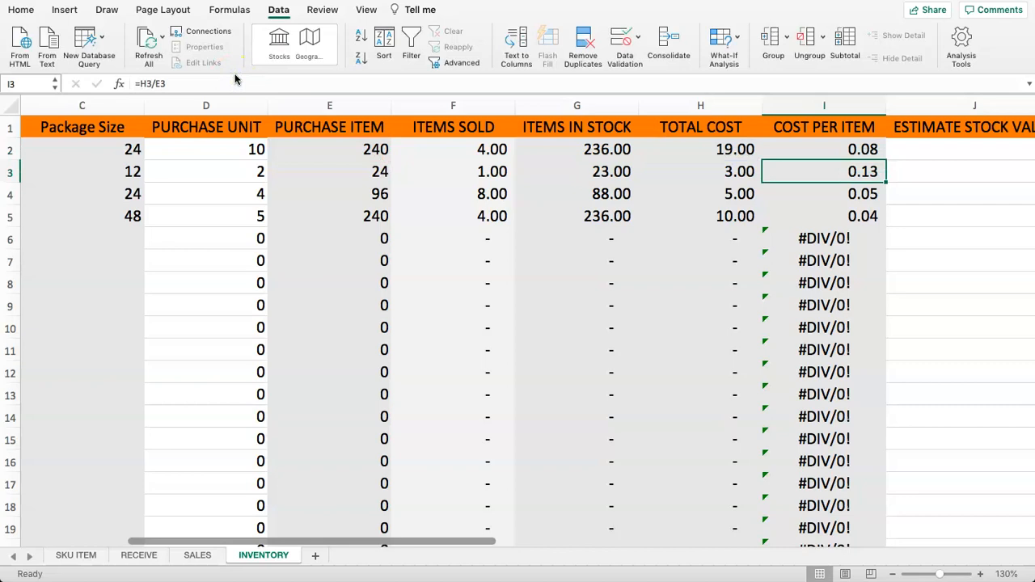
# Fill the IFERROR formula from I2 down the COST PER ITEM column and check the cells below
pyautogui.click(800, 149)
pyautogui.doubleClick(885, 160)
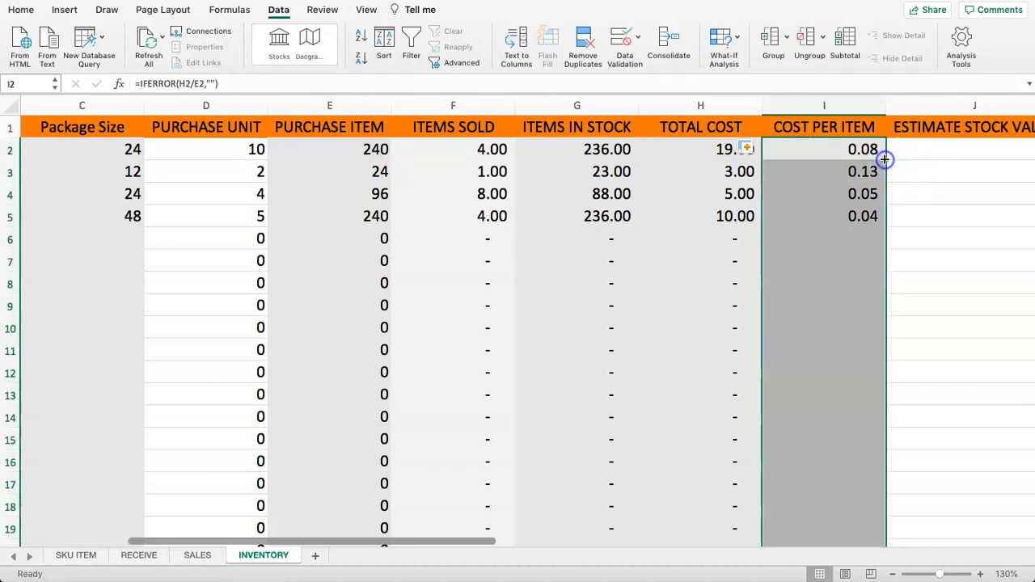
pyautogui.click(813, 238)
pyautogui.click(805, 162)
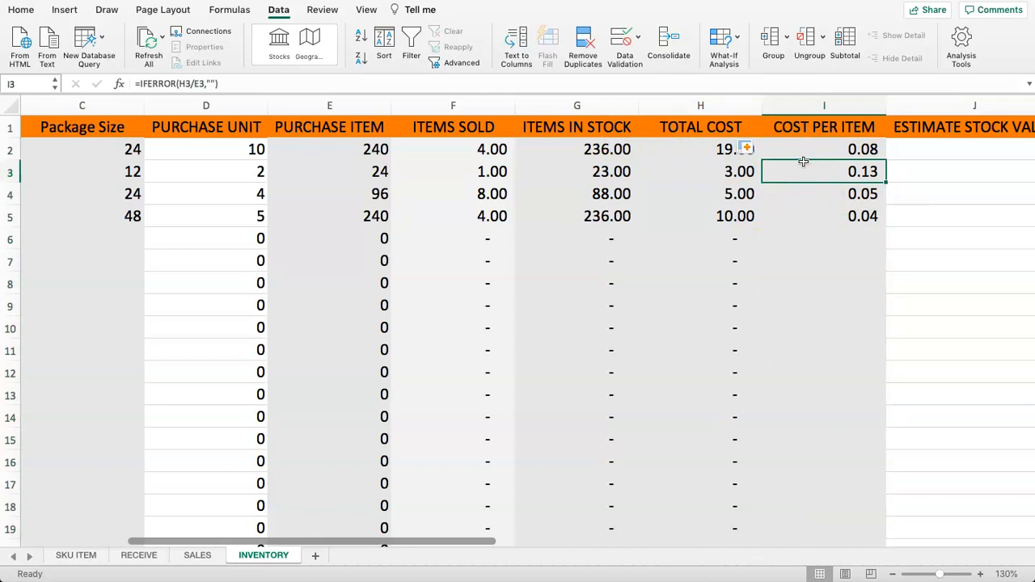
# Examine the ITEMS IN STOCK, COST PER ITEM and ESTIMATE STOCK VALUE cells in row 2
pyautogui.click(896, 147)
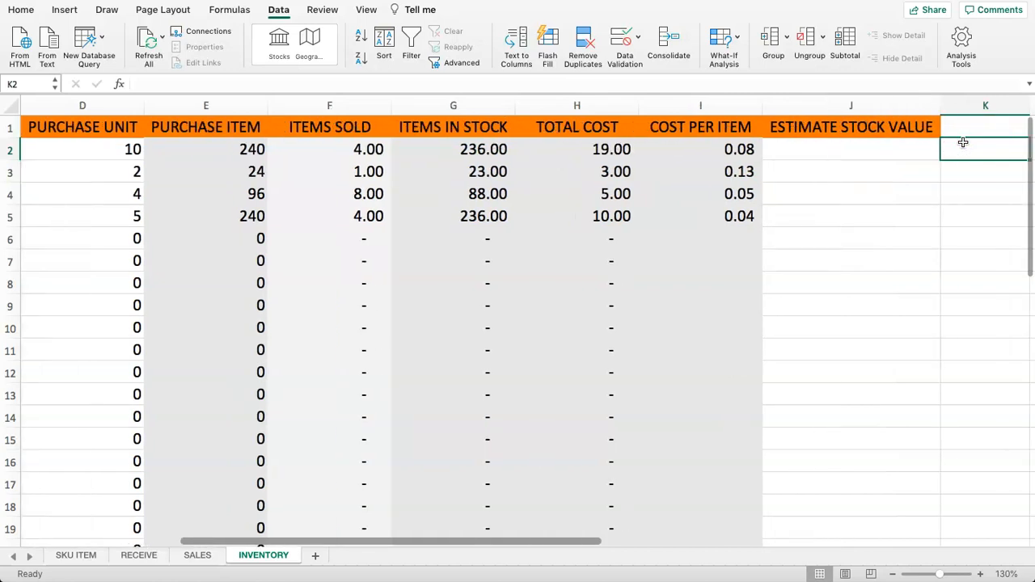
pyautogui.press('Left')
pyautogui.press('Left')
pyautogui.press('Right')
pyautogui.press('Right')
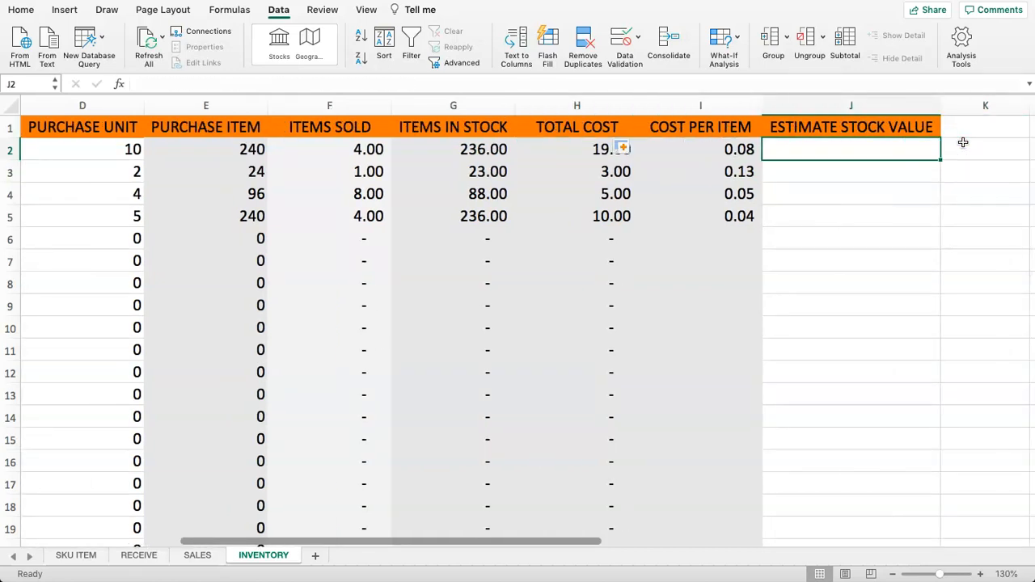
pyautogui.press('Left')
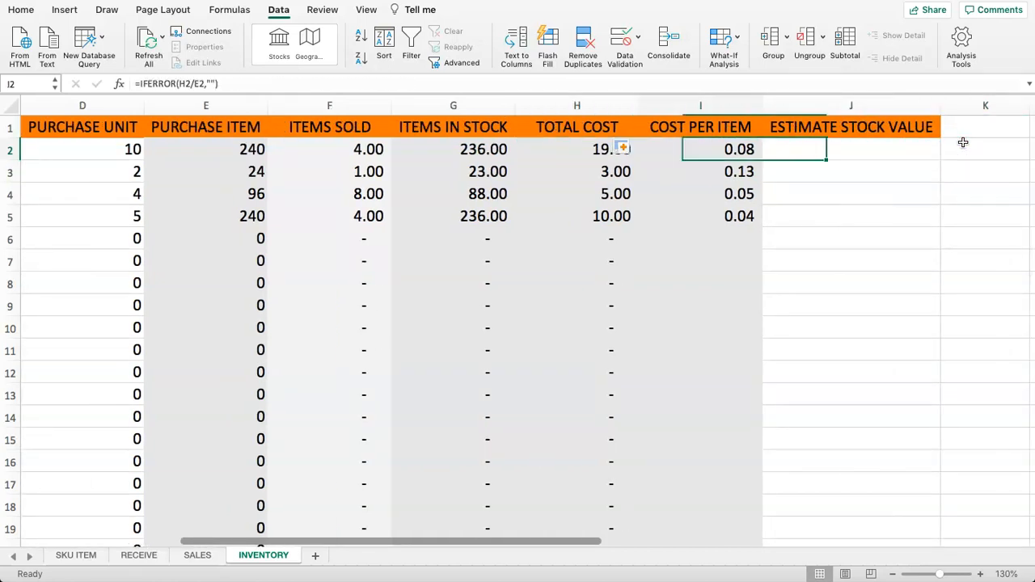
pyautogui.press('Right')
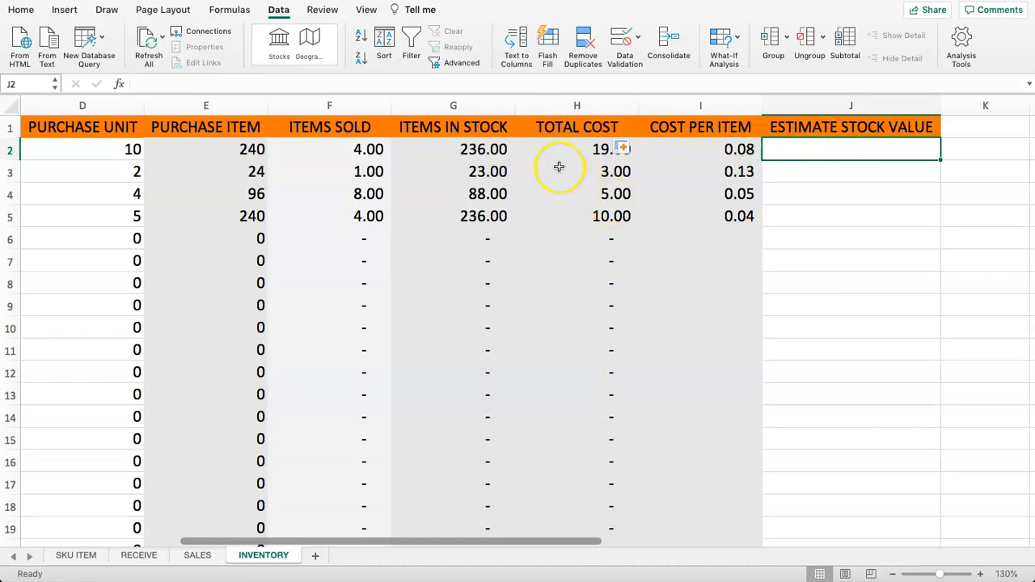
pyautogui.click(457, 148)
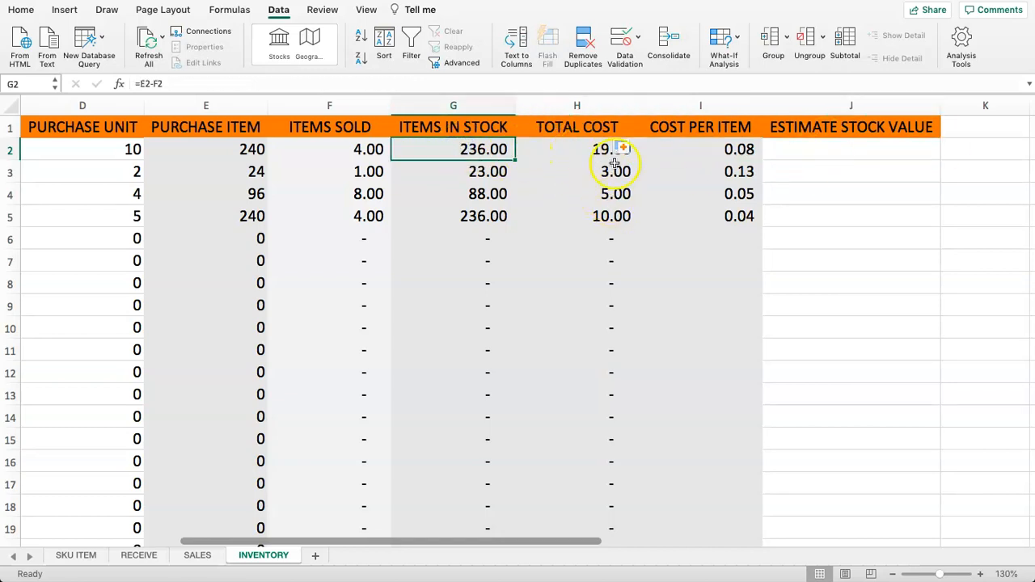
pyautogui.click(687, 154)
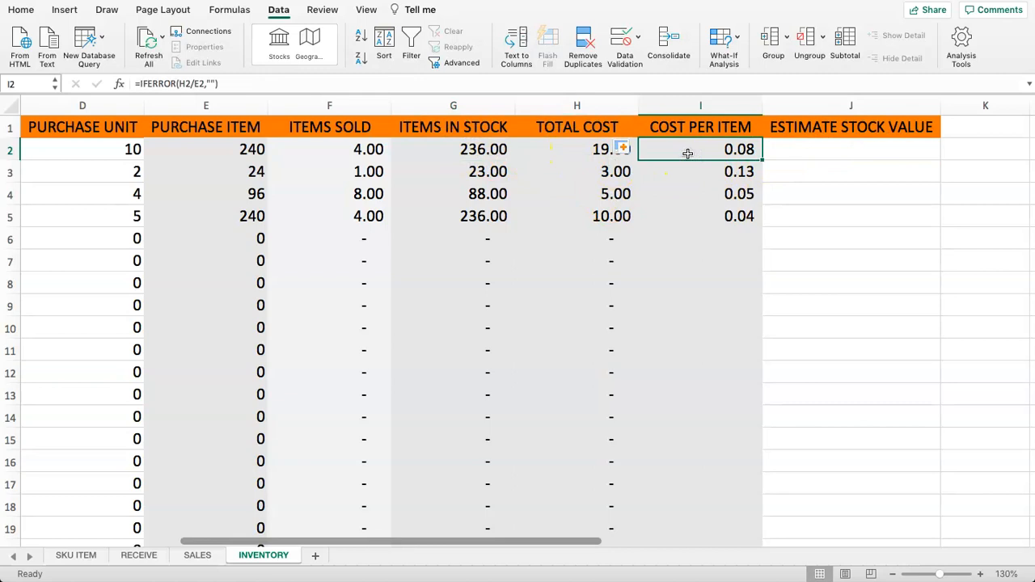
# Calculate the estimated stock value in J2 with =G2*I2, multiplying ITEMS IN STOCK by COST PER ITEM
pyautogui.click(786, 150)
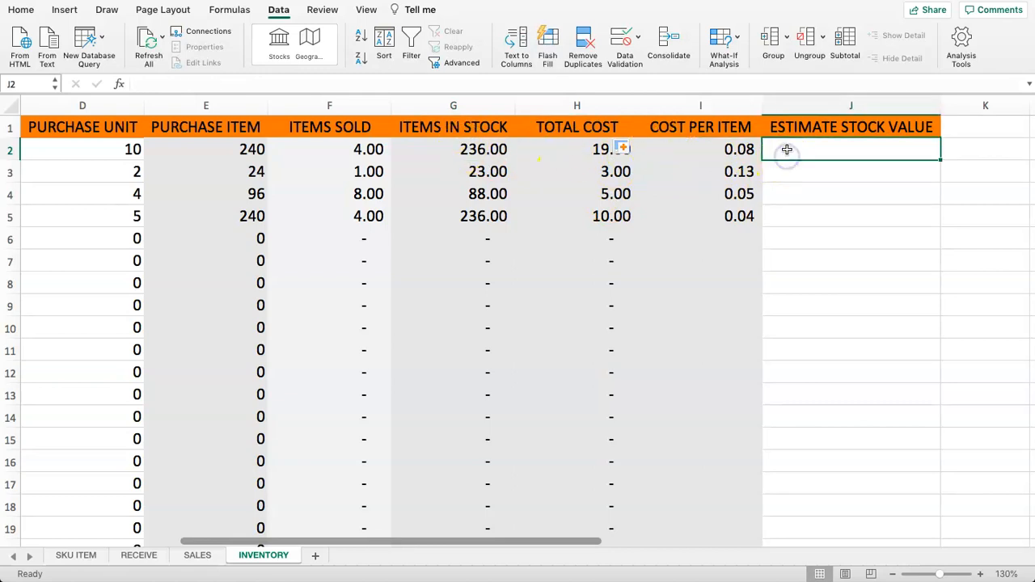
pyautogui.write('=')
pyautogui.click(443, 153)
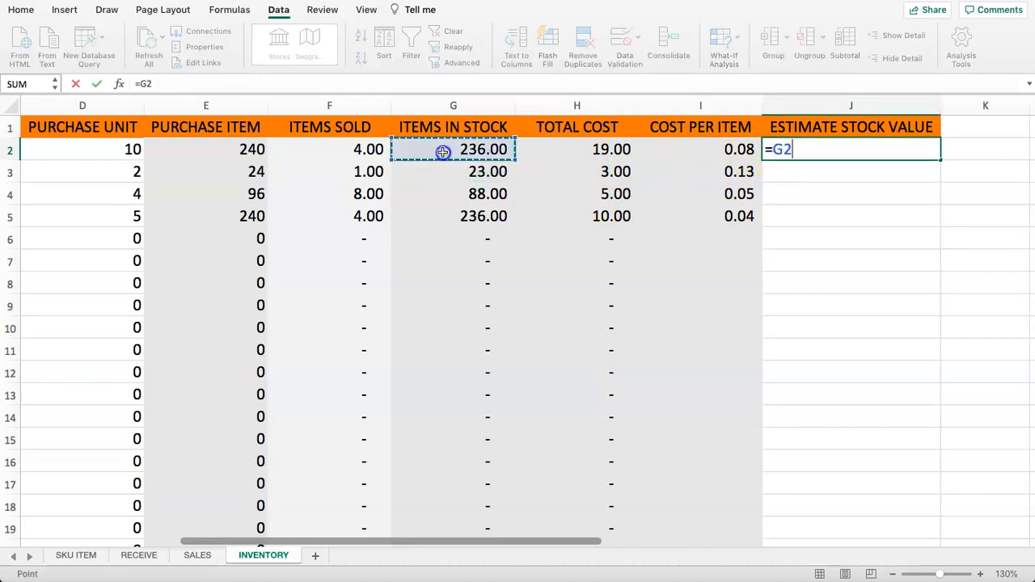
pyautogui.write('*')
pyautogui.click(687, 145)
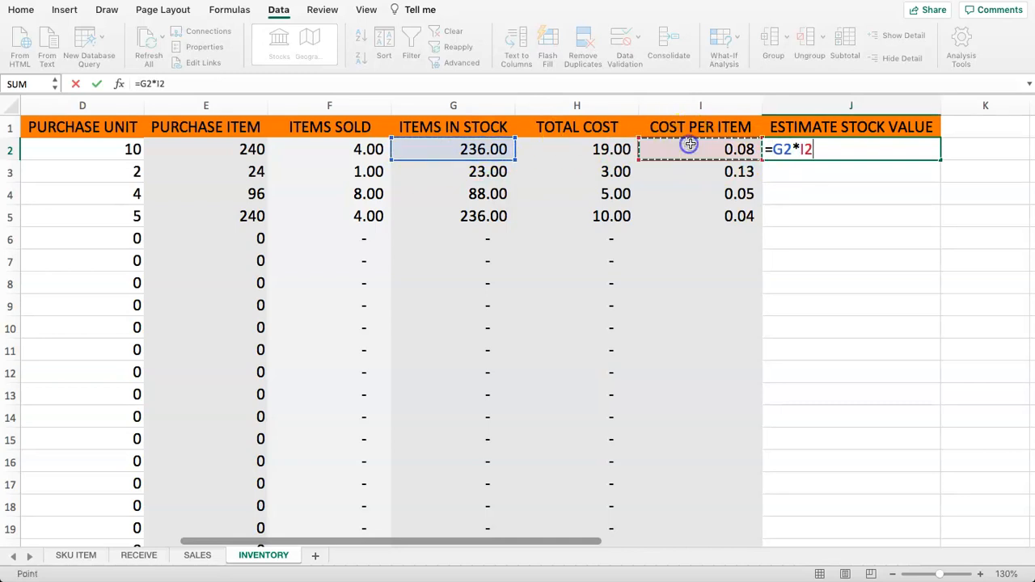
pyautogui.press('Return')
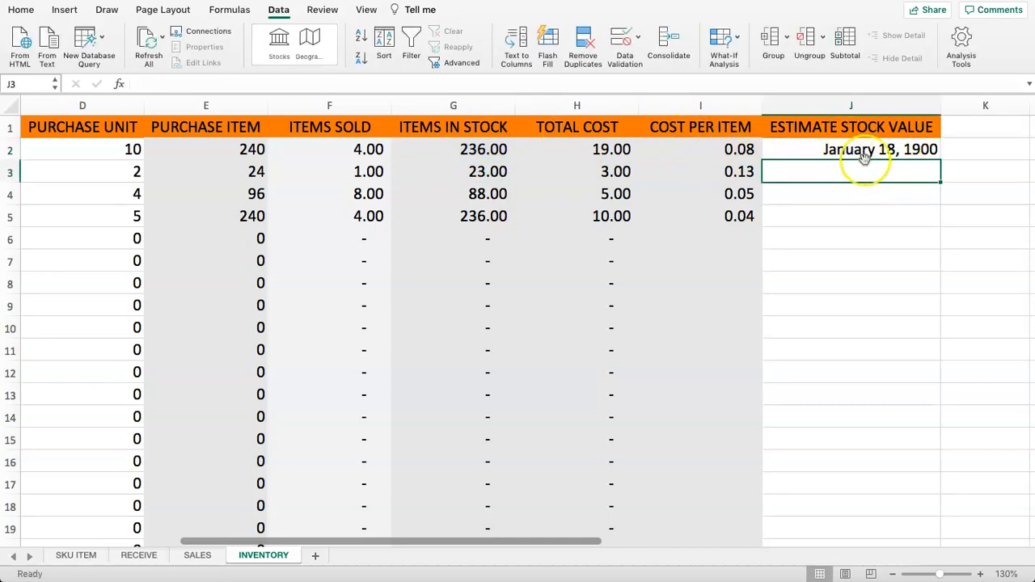
# Format the ESTIMATE STOCK VALUE cells from J2 down the column with the comma number style
pyautogui.moveTo(864, 152)
pyautogui.mouseDown()
pyautogui.moveTo(862, 254)
pyautogui.moveTo(863, 171)
pyautogui.mouseUp()
pyautogui.click(814, 154)
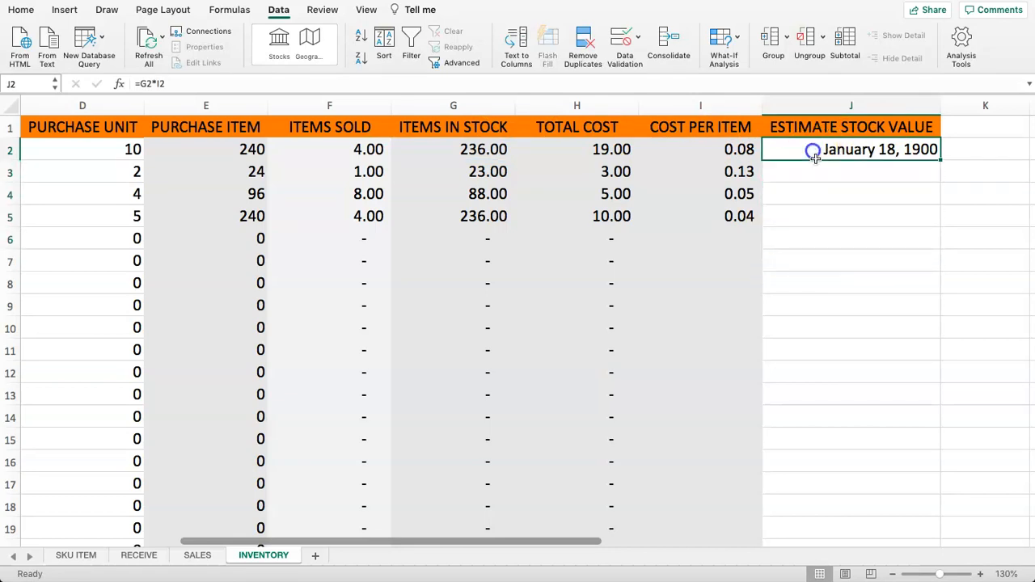
pyautogui.moveTo(924, 157); pyautogui.dragTo(850, 508)
pyautogui.scroll(6, 836, 418)
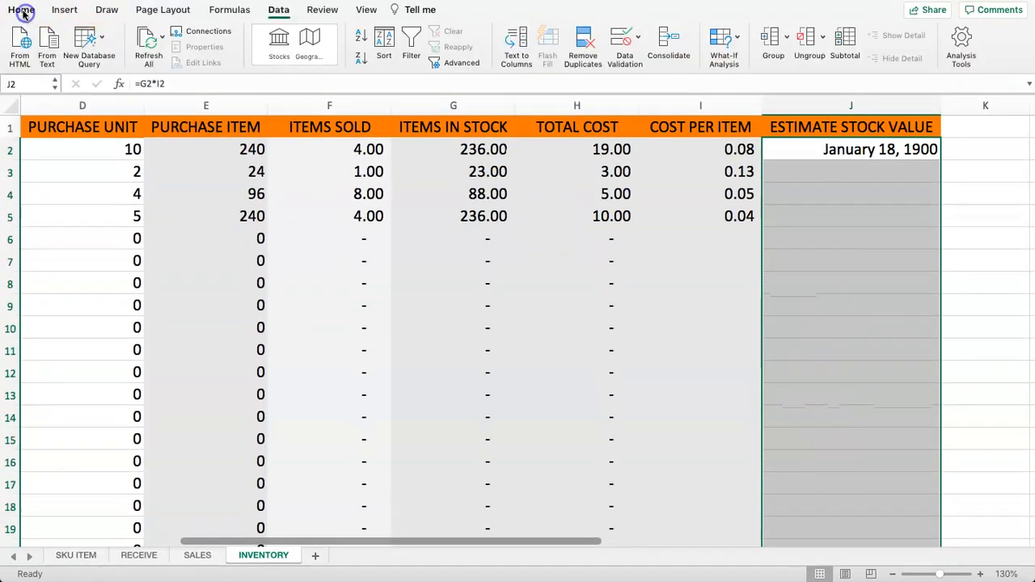
pyautogui.click(21, 9)
pyautogui.click(548, 58)
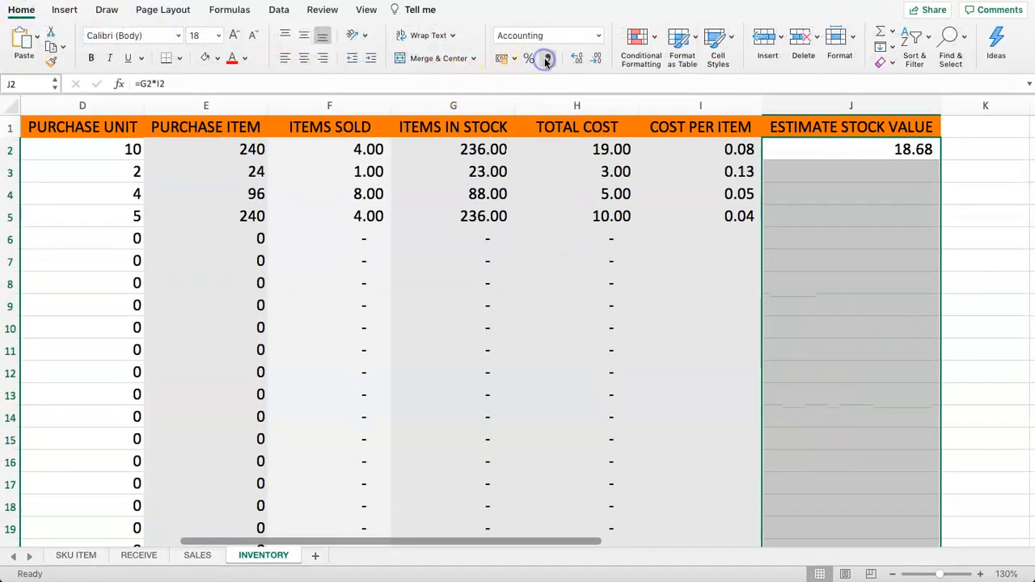
pyautogui.click(859, 177)
pyautogui.click(857, 146)
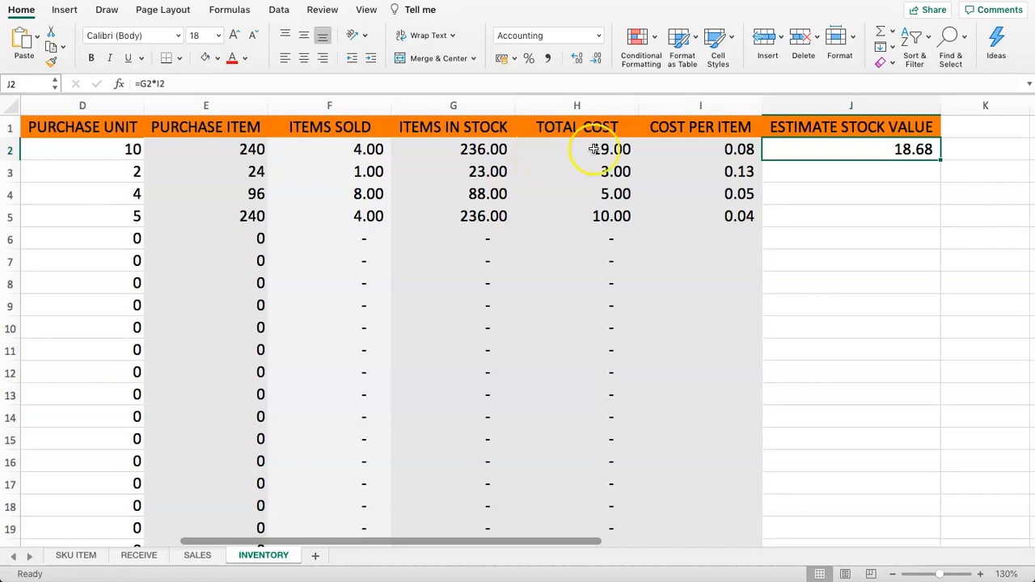
# Fill the =G2*I2 formula from J2 down the ESTIMATE STOCK VALUE column
pyautogui.click(801, 170)
pyautogui.click(869, 155)
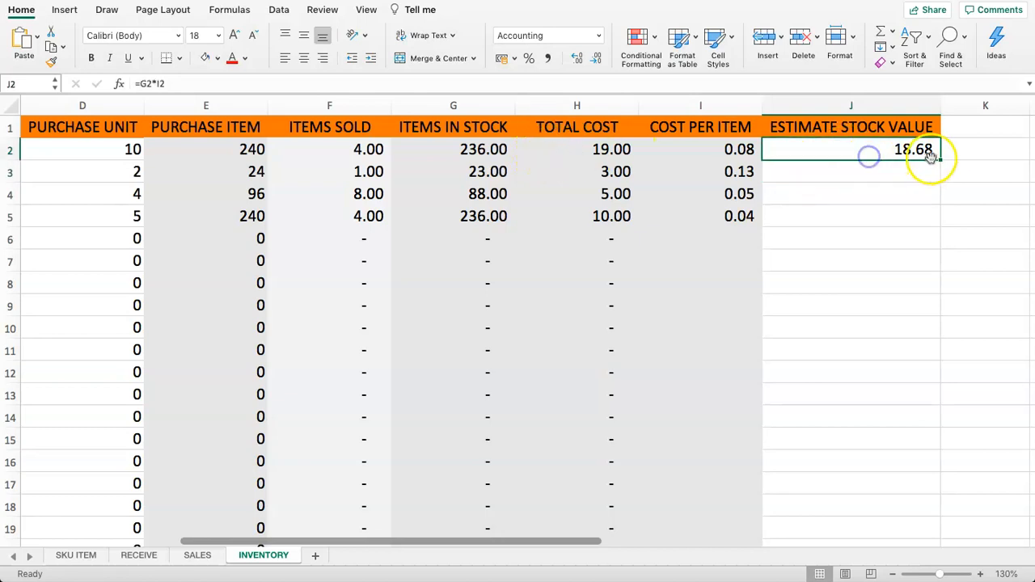
pyautogui.doubleClick(941, 159)
pyautogui.click(845, 176)
# Wrap the J2 multiplication in IFERROR so that errors return blank text: =IFERROR(G2*I2,"")
pyautogui.click(826, 149)
pyautogui.click(142, 83)
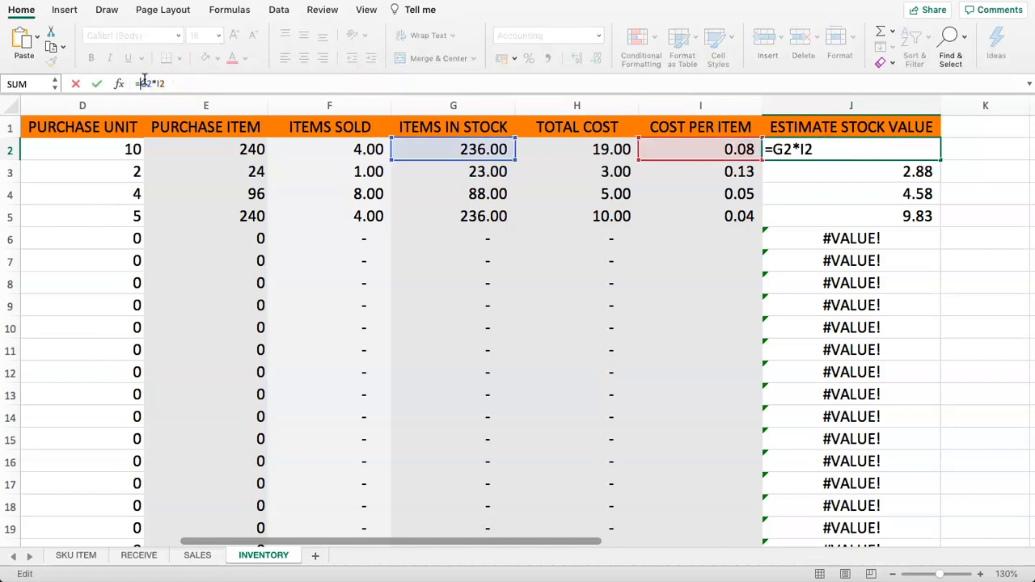
pyautogui.write('IFERROR')
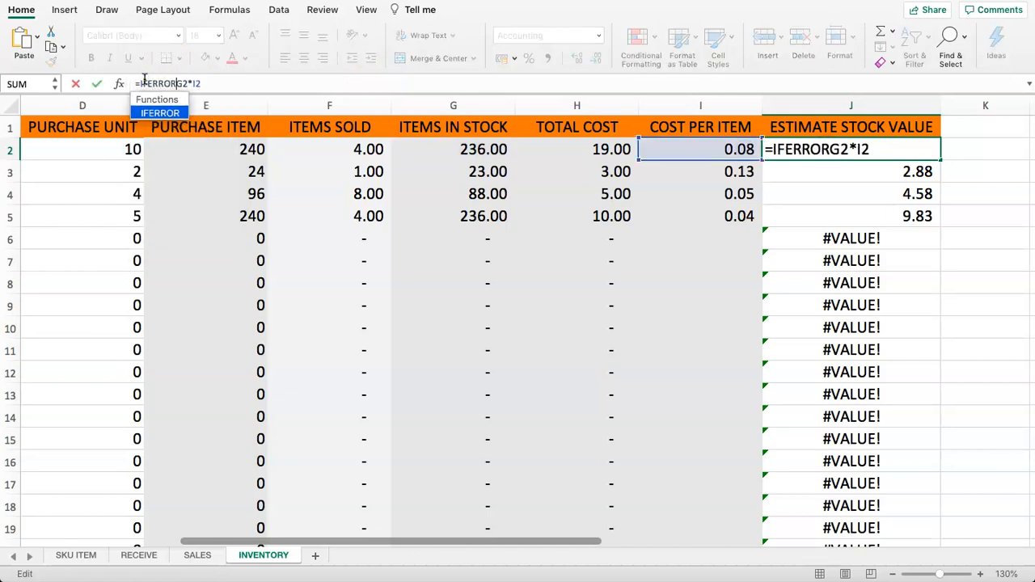
pyautogui.write('(G2*I2,"")')
pyautogui.press('Return')
# Fill the IFERROR formula from J2 down the ESTIMATE STOCK VALUE column
pyautogui.click(795, 150)
pyautogui.doubleClick(941, 160)
pyautogui.click(862, 172)
pyautogui.click(881, 149)
# Calculate the cost of the sold items in the blank cell K2 with =I2*F2, as a trial check
pyautogui.click(967, 152)
pyautogui.click(915, 149)
pyautogui.click(976, 149)
pyautogui.hscroll(2, 976, 150)
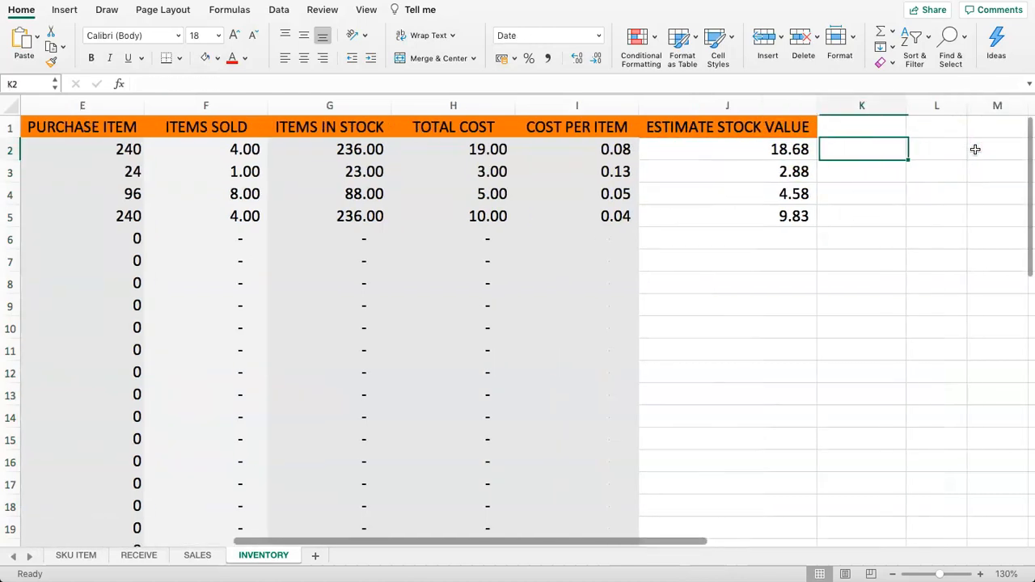
pyautogui.write('=')
pyautogui.press('Left')
pyautogui.press('Left')
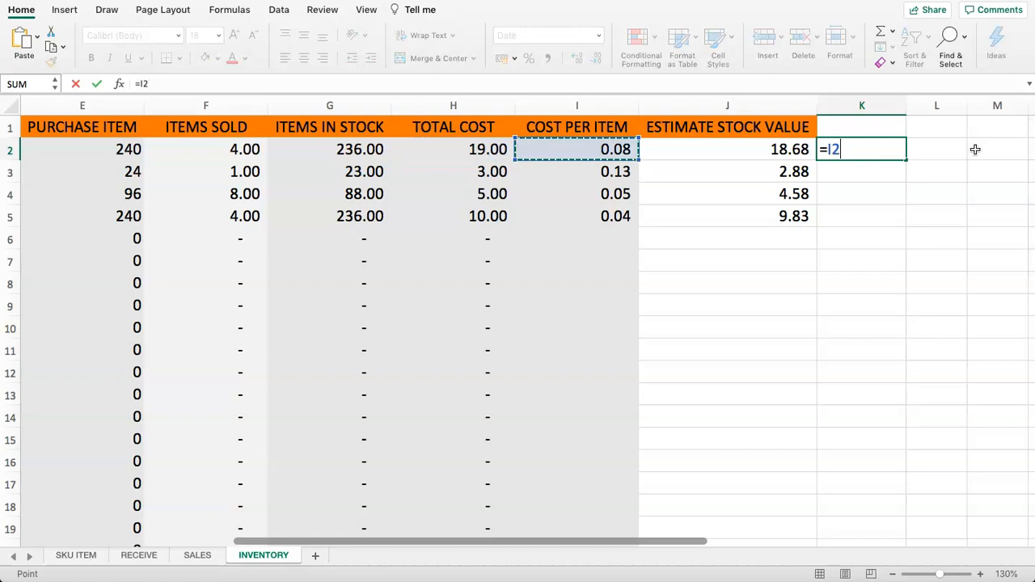
pyautogui.click(209, 149)
pyautogui.press('Return')
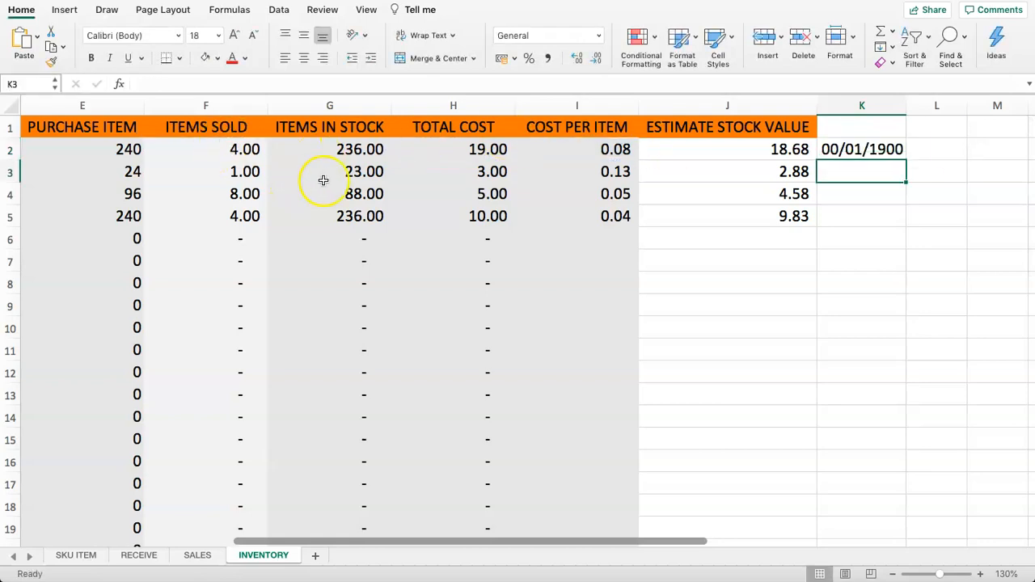
# Copy the number formatting of J2 onto K2 and the cells below it
pyautogui.click(769, 147)
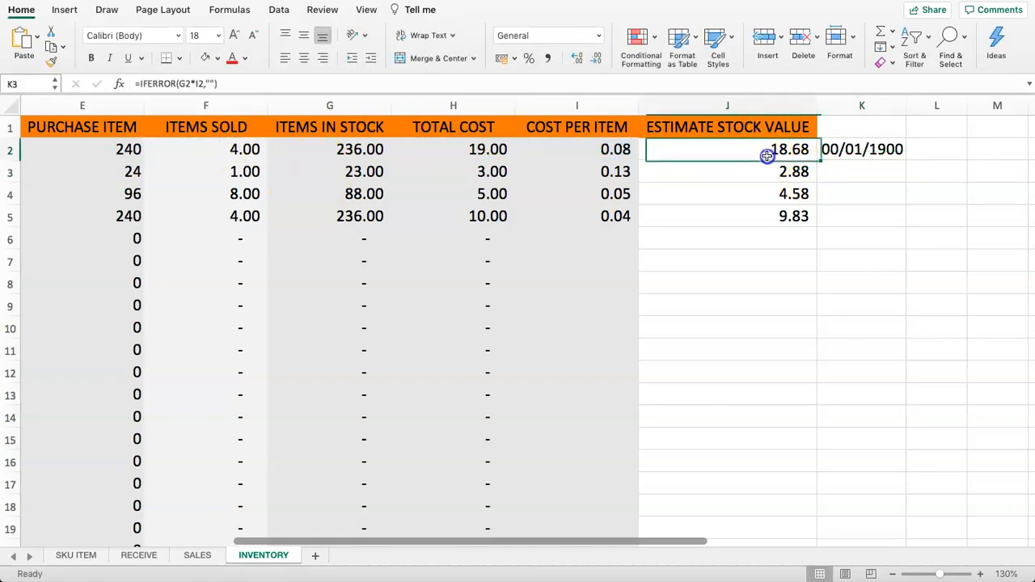
pyautogui.click(51, 62)
pyautogui.moveTo(869, 154); pyautogui.dragTo(876, 337)
pyautogui.click(878, 192)
pyautogui.click(866, 148)
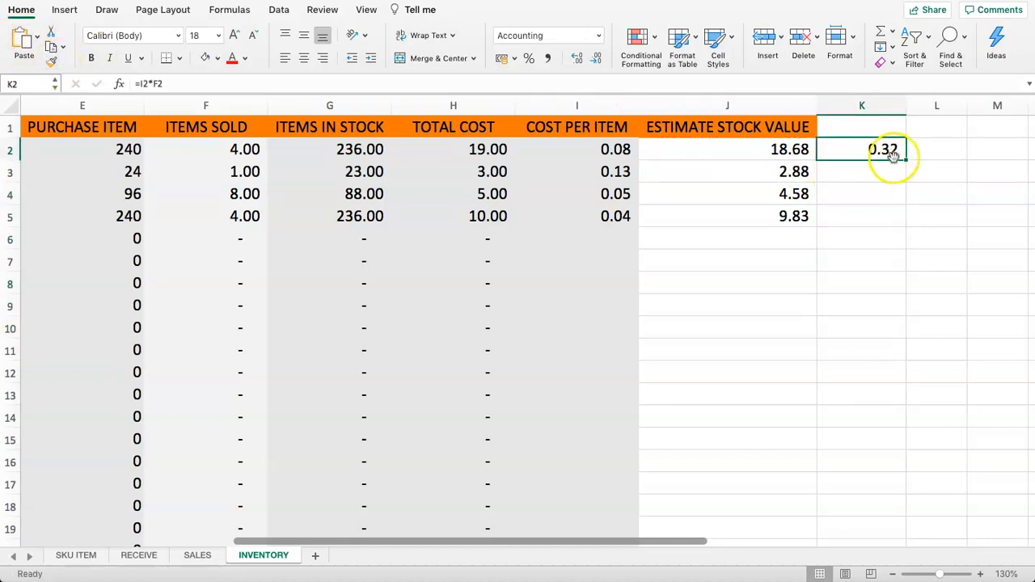
# Add the sold-item cost and the estimated stock value in L2 with =K2+J2 to check against TOTAL COST
pyautogui.click(940, 148)
pyautogui.write('=')
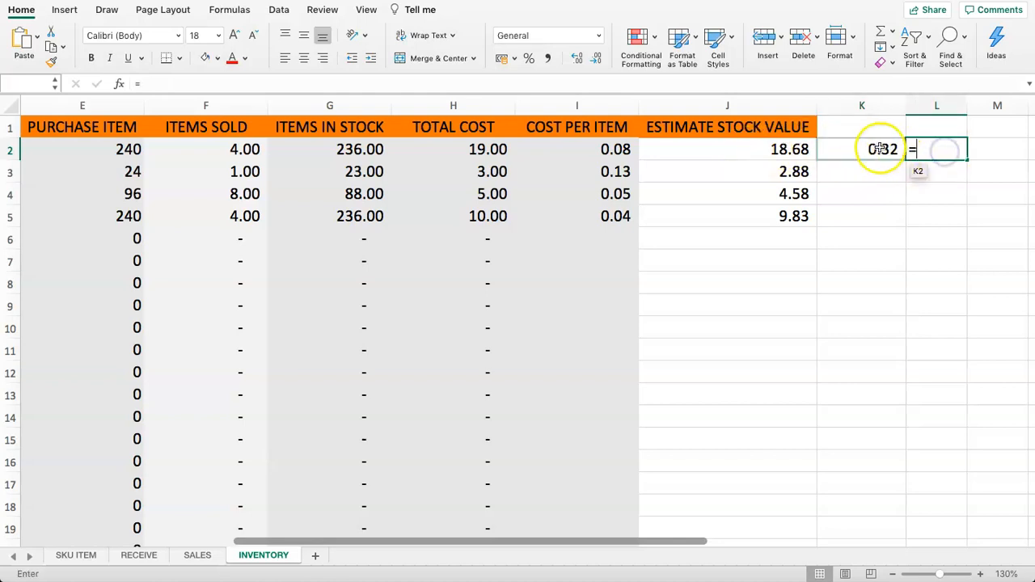
pyautogui.click(877, 148)
pyautogui.write('+')
pyautogui.click(742, 149)
pyautogui.press('Return')
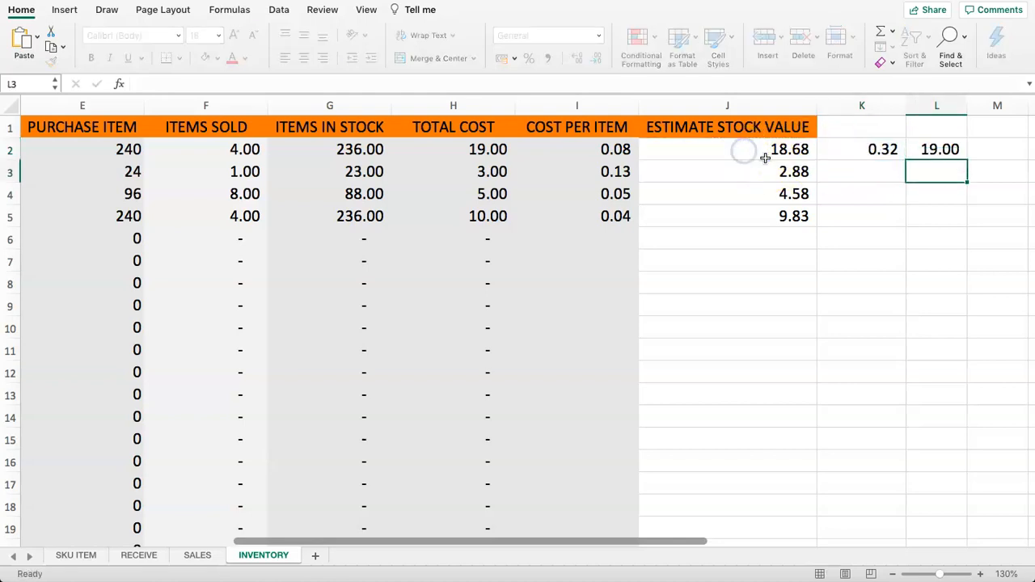
# Clear the trial formulas from L2 and K2, reviewing the TOTAL COST values in H2:H5
pyautogui.click(938, 150)
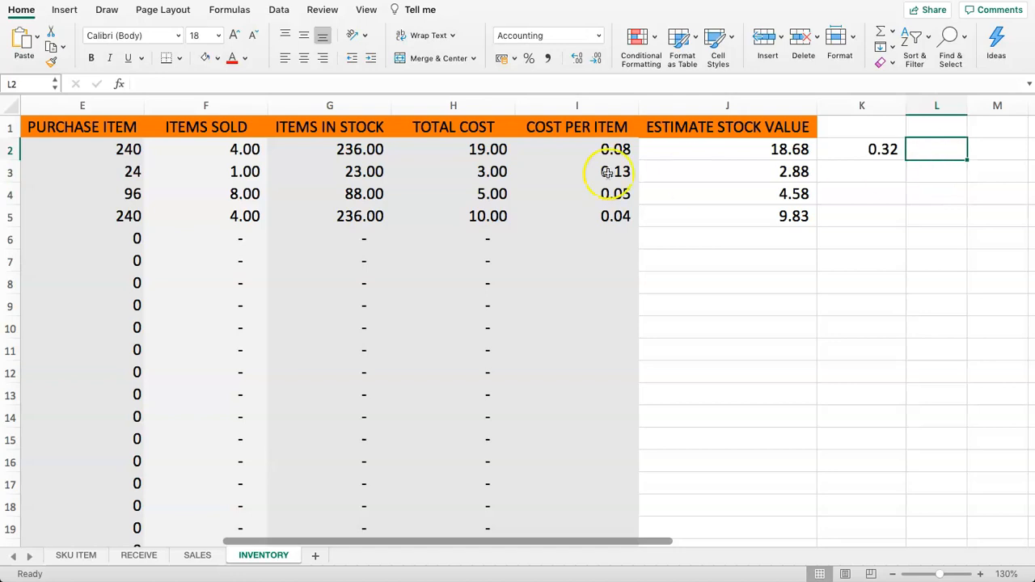
pyautogui.click(511, 150)
pyautogui.moveTo(488, 149); pyautogui.dragTo(490, 217)
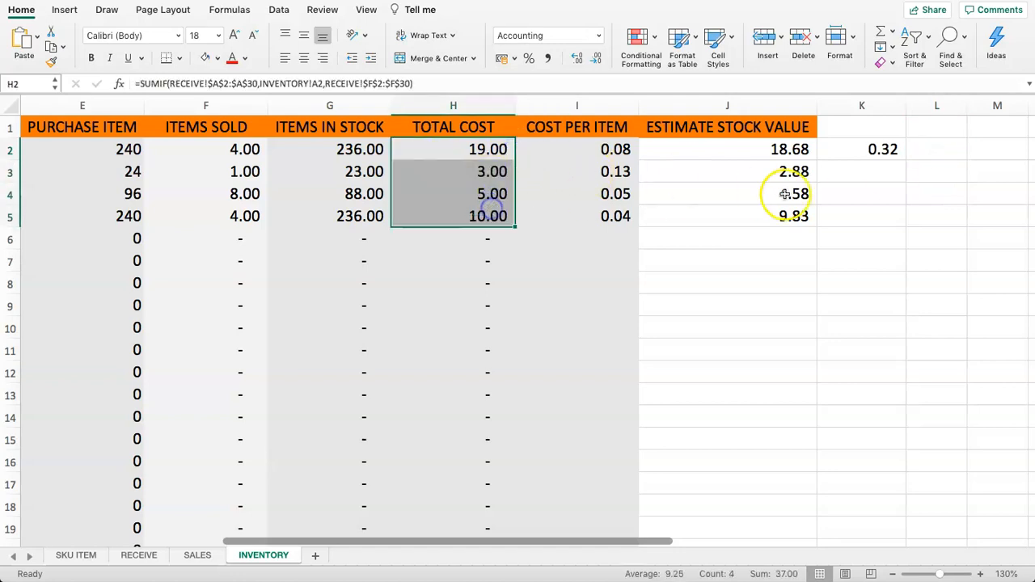
pyautogui.click(888, 152)
# Fill J2:J30 with a gray shade of the white theme color and compare it with the neighboring columns
pyautogui.moveTo(666, 148); pyautogui.dragTo(684, 507)
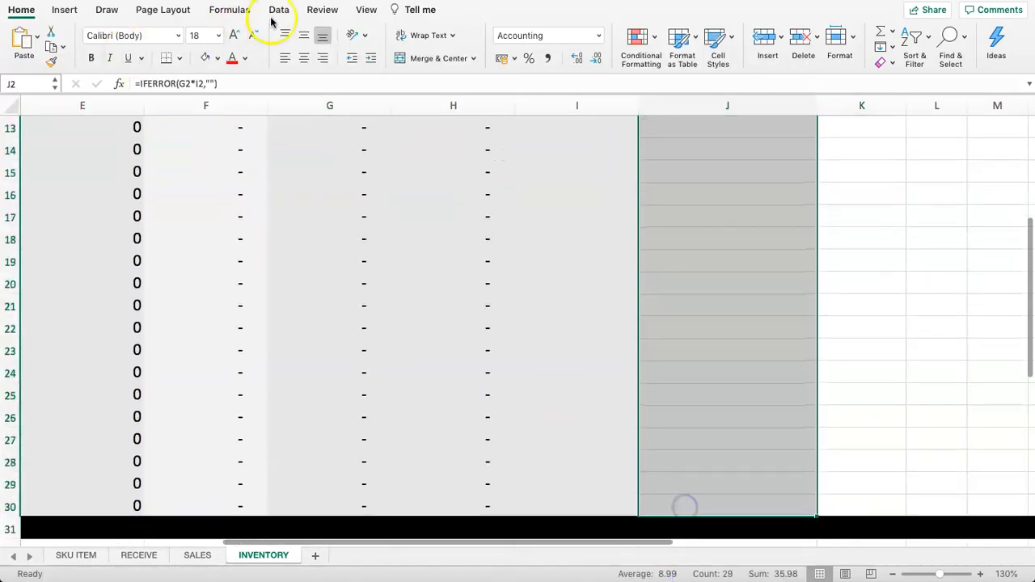
pyautogui.click(217, 58)
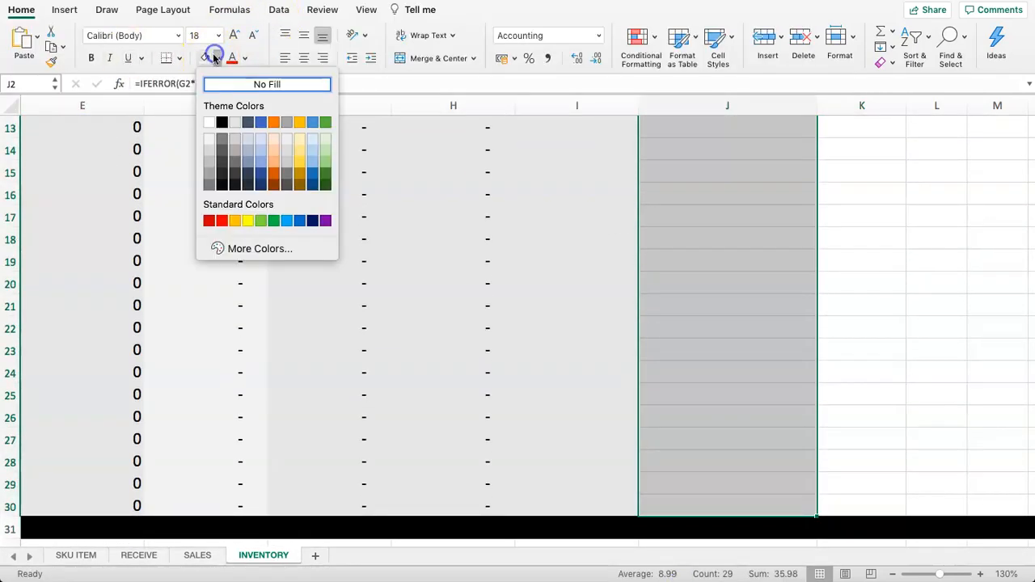
pyautogui.click(212, 144)
pyautogui.scroll(4, 486, 243)
pyautogui.click(501, 211)
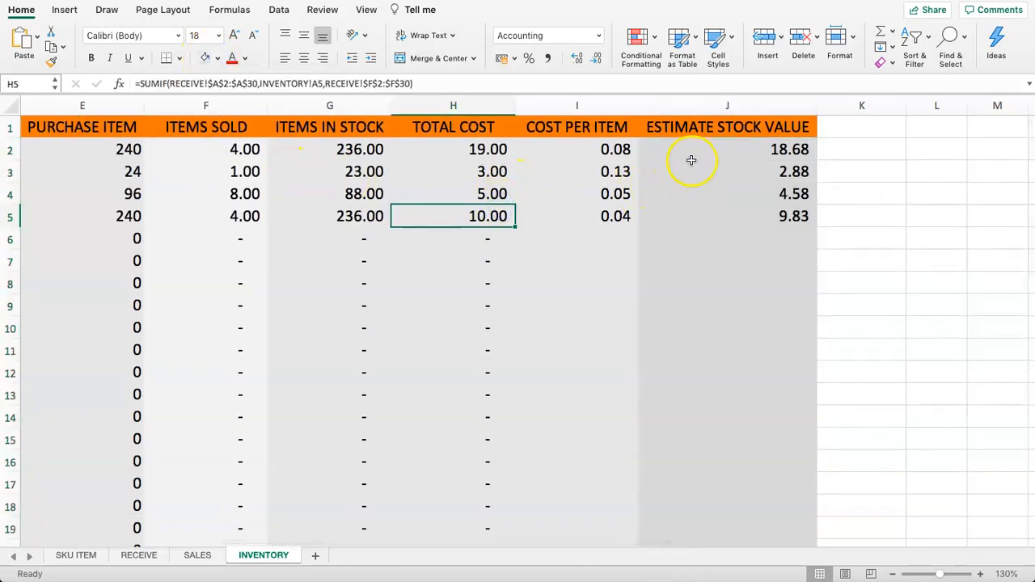
pyautogui.moveTo(689, 152); pyautogui.dragTo(708, 428)
pyautogui.click(590, 167)
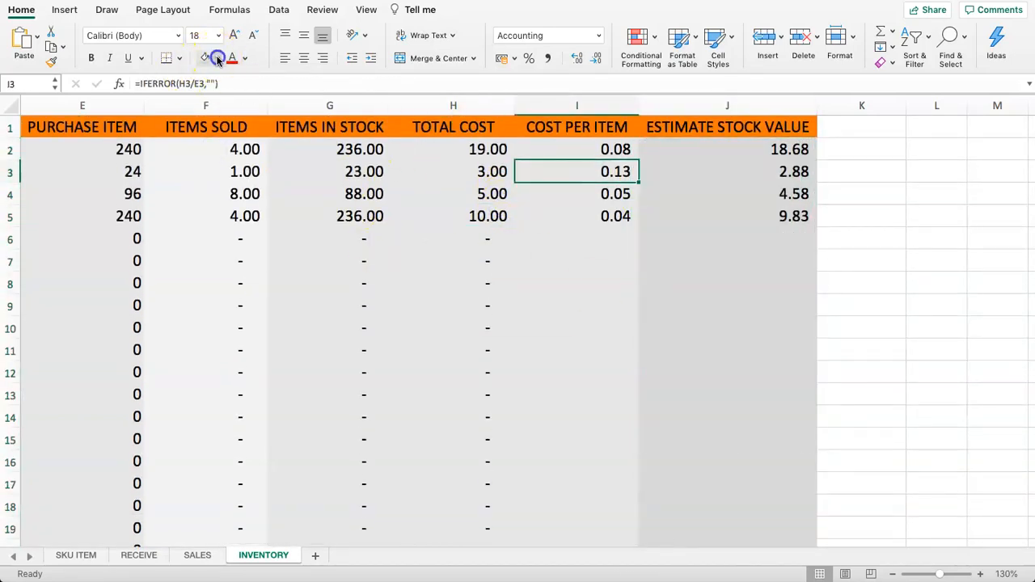
# Fill J2:J30 with the light gray theme color used by the other calculated columns
pyautogui.click(217, 59)
pyautogui.moveTo(668, 151); pyautogui.dragTo(730, 504)
pyautogui.click(215, 60)
pyautogui.click(234, 123)
pyautogui.scroll(5, 310, 150)
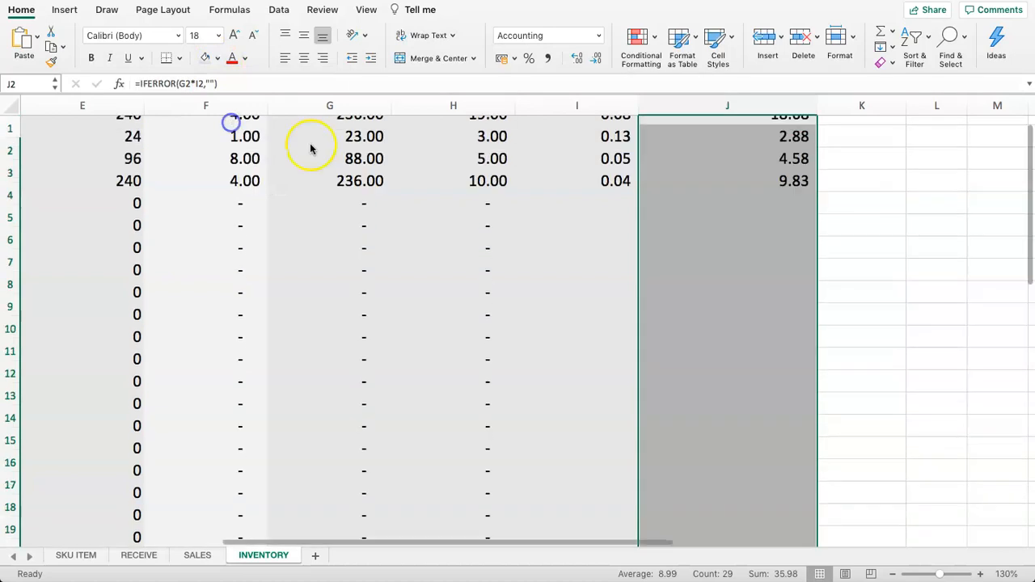
# Apply the same light gray fill to the ITEMS SOLD cells F2:F30 and check the shading down the sheet
pyautogui.moveTo(231, 147); pyautogui.dragTo(194, 576)
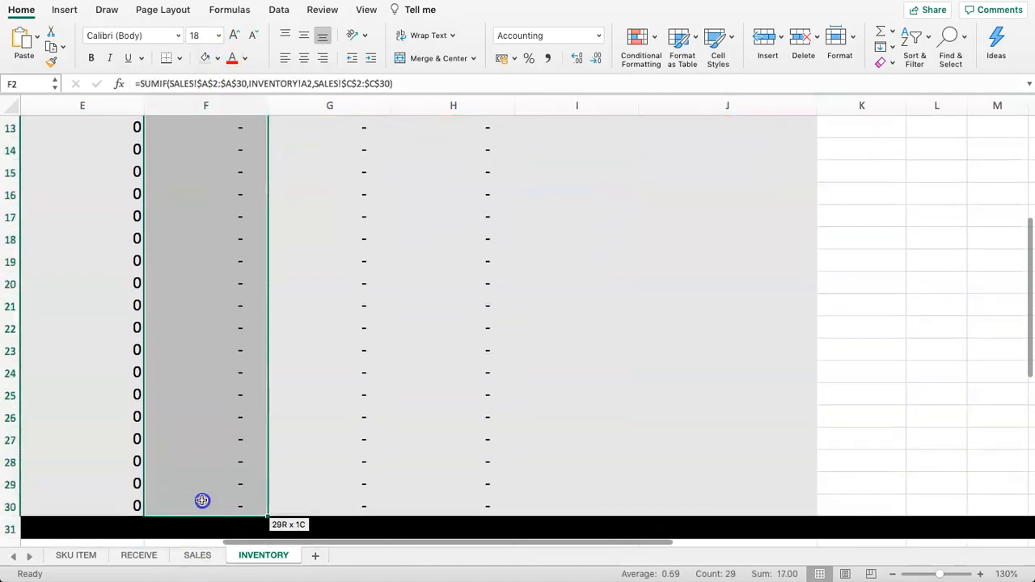
pyautogui.click(207, 60)
pyautogui.scroll(5, 203, 82)
pyautogui.click(410, 268)
pyautogui.scroll(-8, 672, 206)
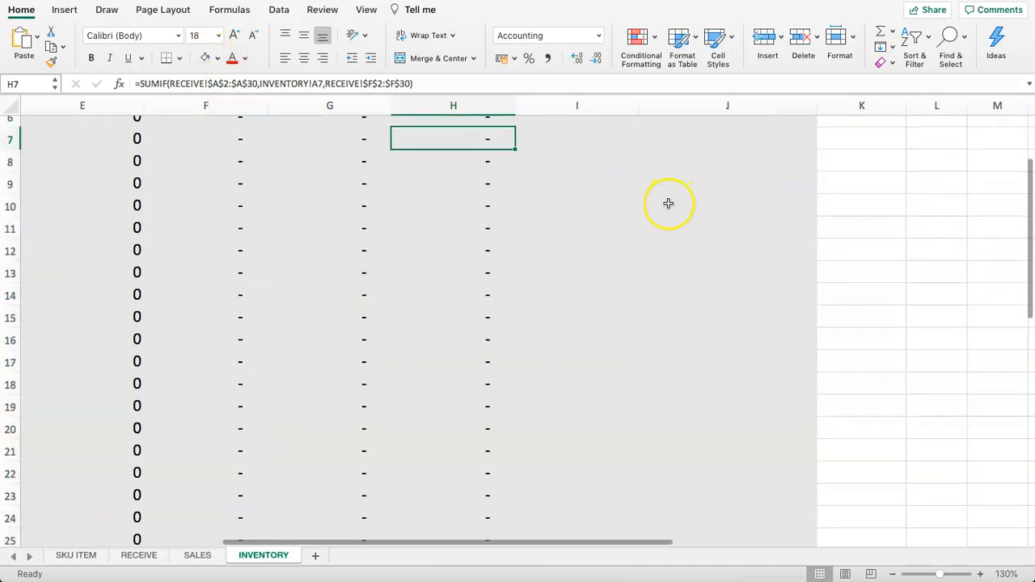
pyautogui.scroll(4, 720, 348)
pyautogui.scroll(3, 688, 327)
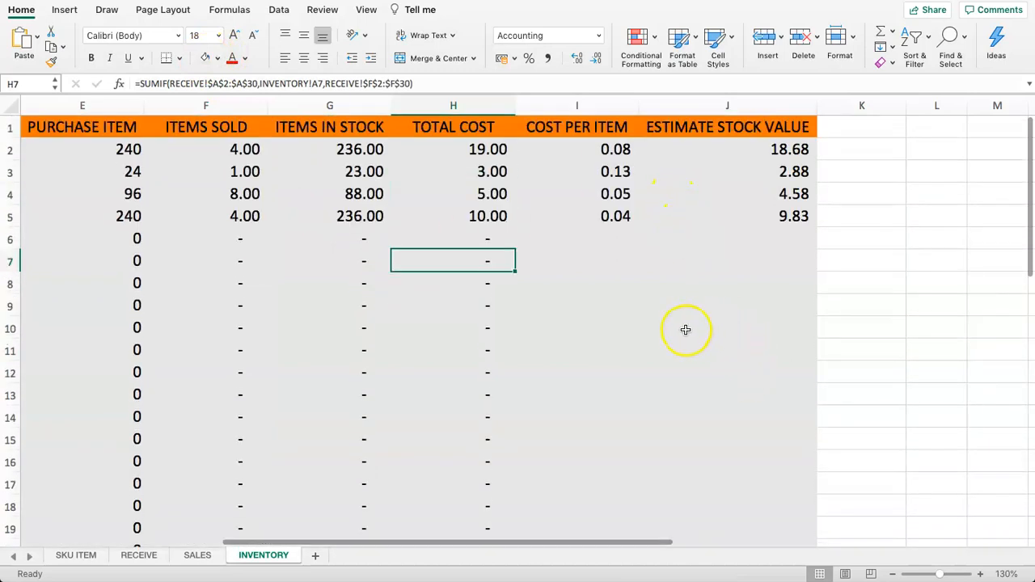
# Apply the same light gray fill to A2:D30, from the SKU column through PURCHASE UNIT
pyautogui.click(661, 182)
pyautogui.press('Up')
pyautogui.press('Left')
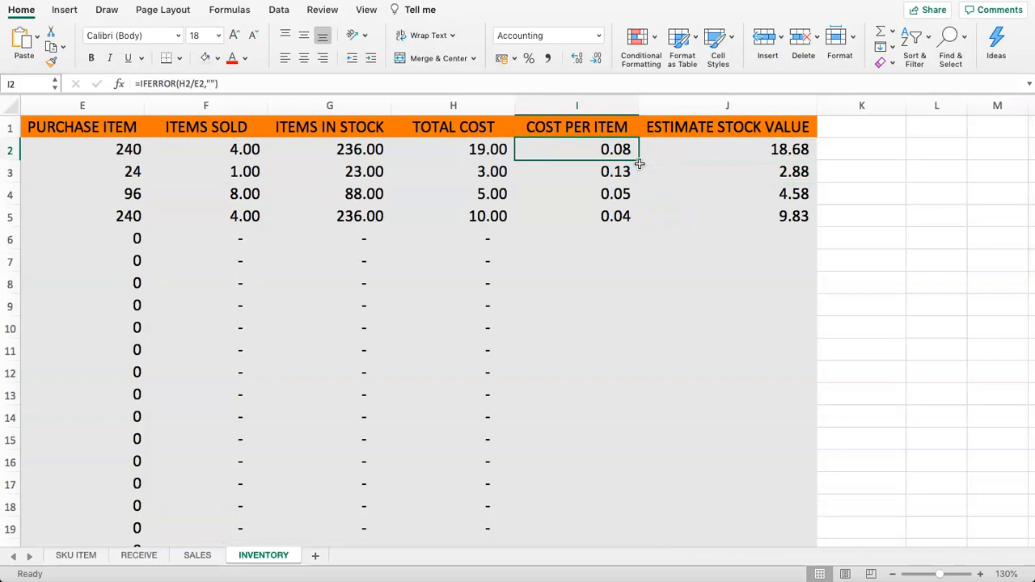
pyautogui.press('Left')
pyautogui.press('Left')
pyautogui.press('Left')
pyautogui.press('Left')
pyautogui.press('Left')
pyautogui.press('Left')
pyautogui.press('Left')
pyautogui.press('Left')
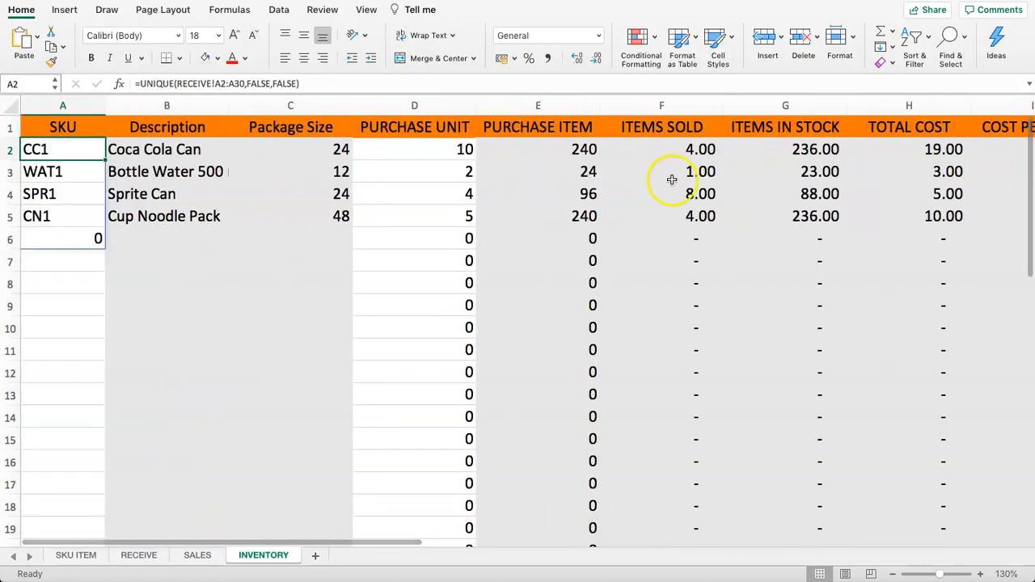
pyautogui.click(418, 153)
pyautogui.moveTo(82, 151); pyautogui.dragTo(409, 501)
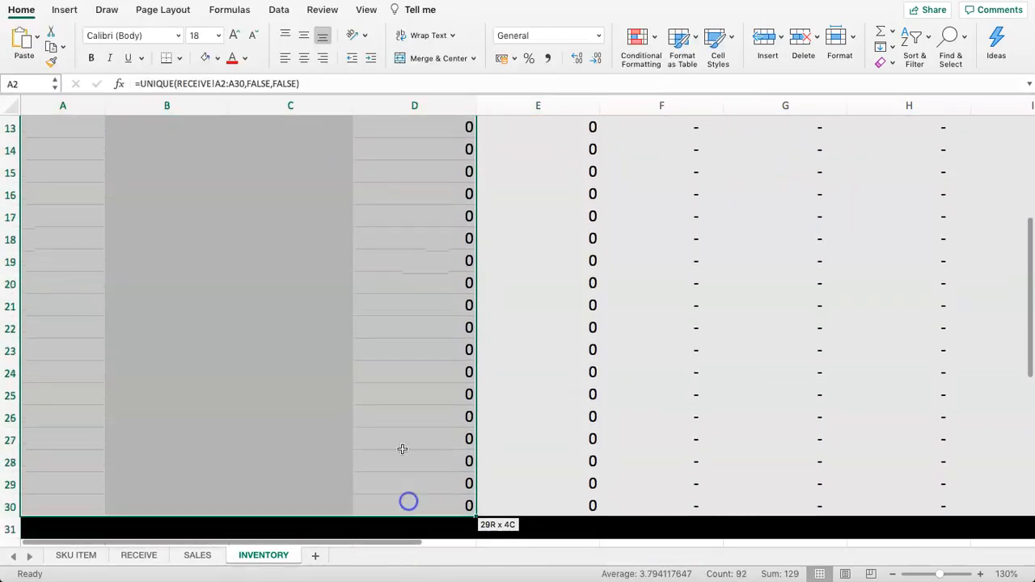
pyautogui.click(206, 58)
pyautogui.scroll(10, 412, 186)
pyautogui.click(318, 146)
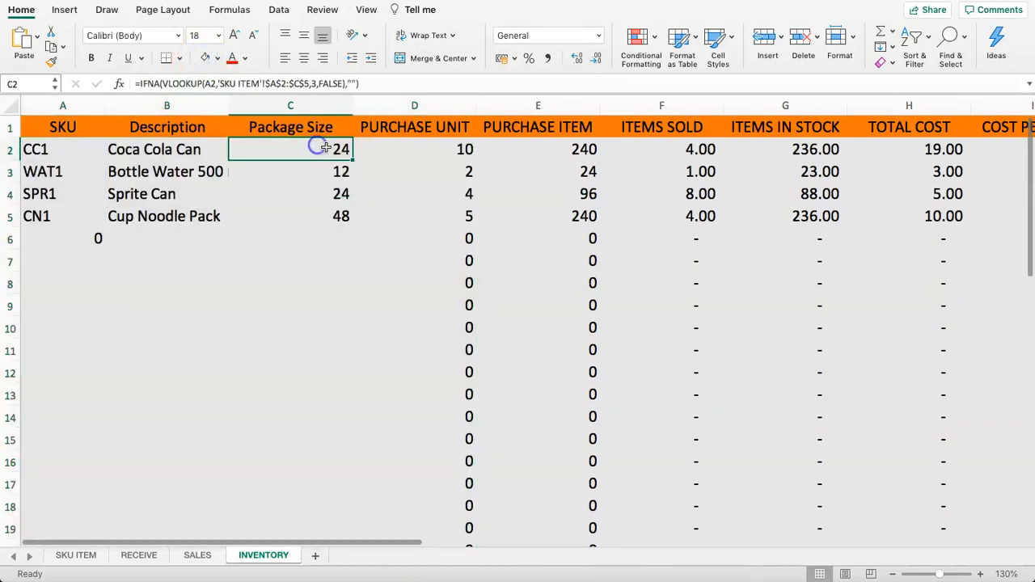
pyautogui.click(444, 150)
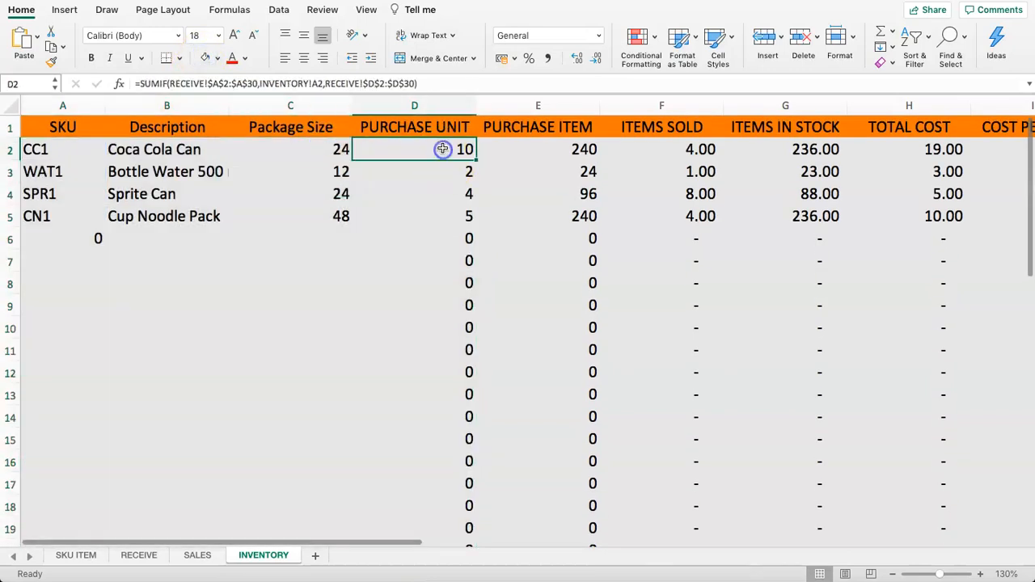
# On the RECEIVE sheet, add a new entry in row 9 with SKU CC1 and a QTY UNIT of 100
pyautogui.click(135, 561)
pyautogui.click(312, 370)
pyautogui.click(33, 313)
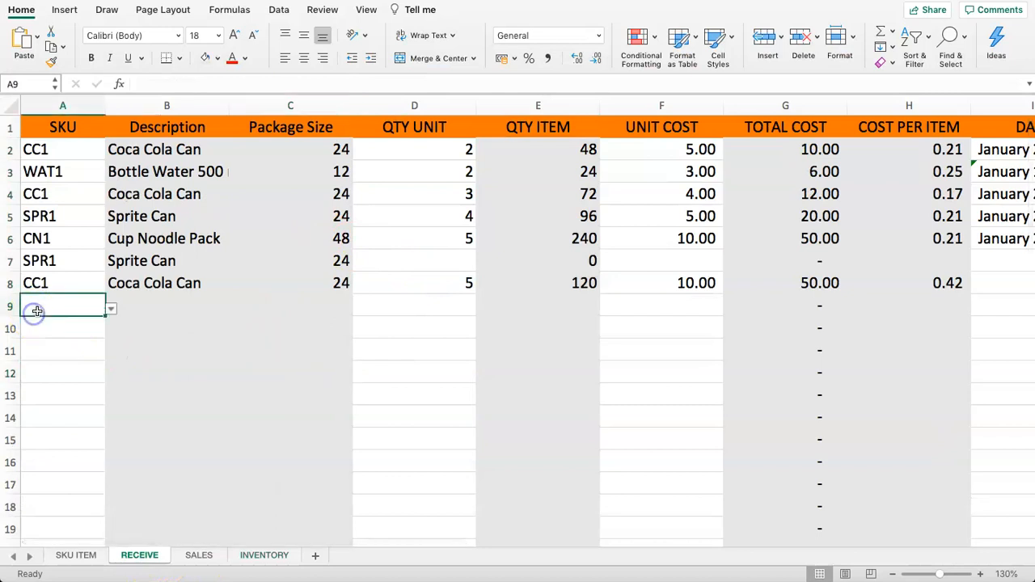
pyautogui.write('CC1')
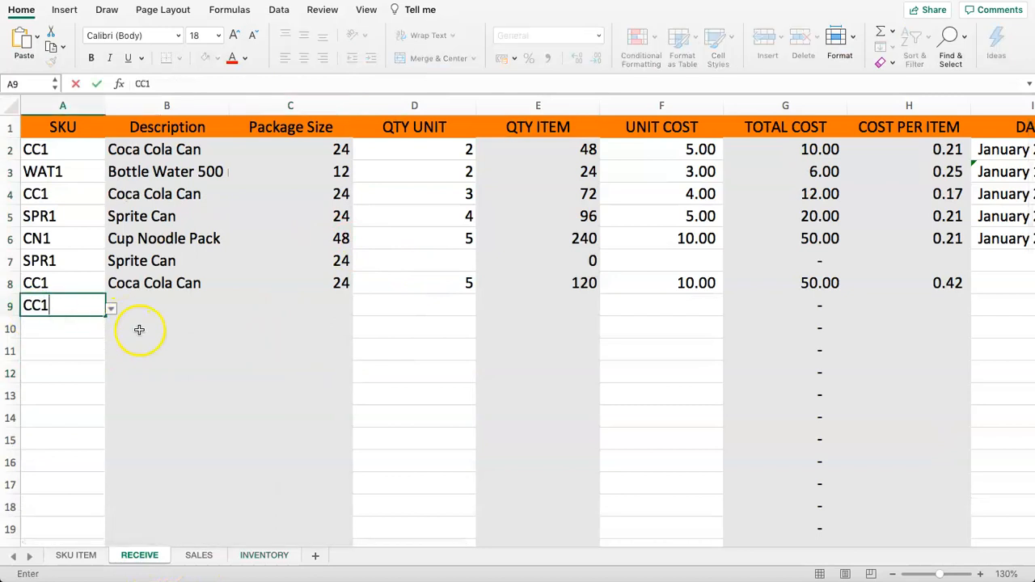
pyautogui.press('Tab')
pyautogui.press('Tab')
pyautogui.press('Tab')
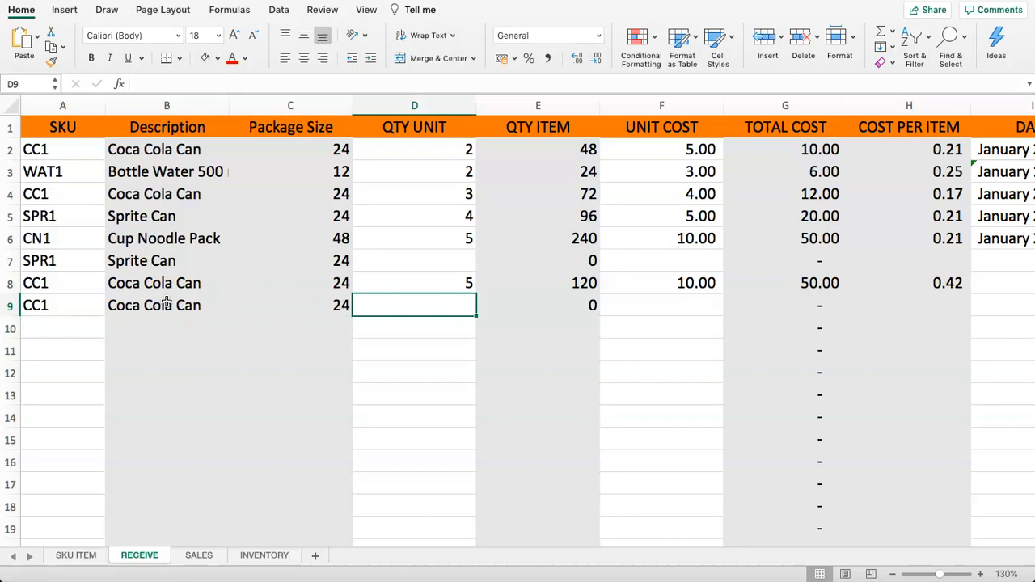
pyautogui.press('Tab')
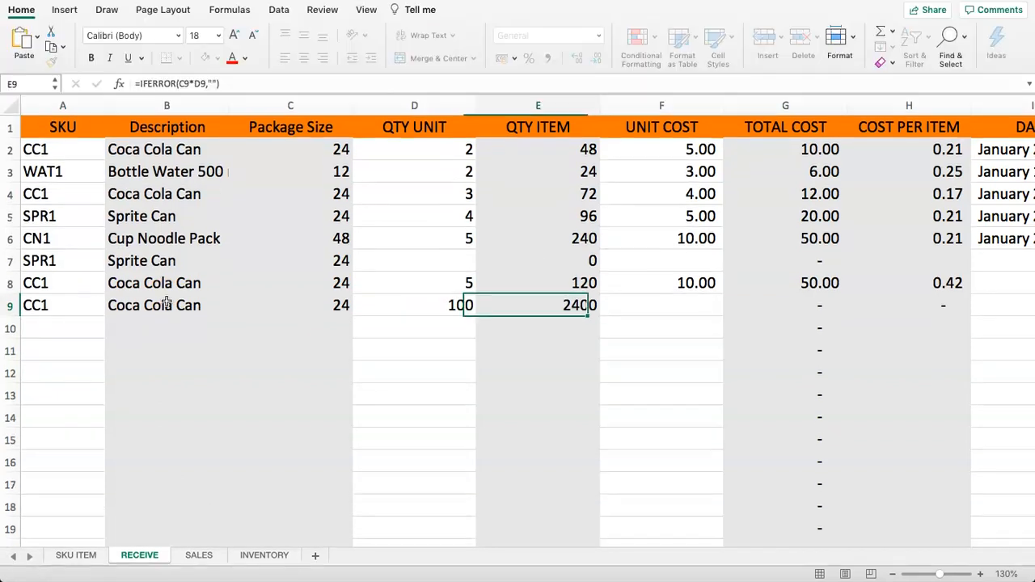
pyautogui.press('Tab')
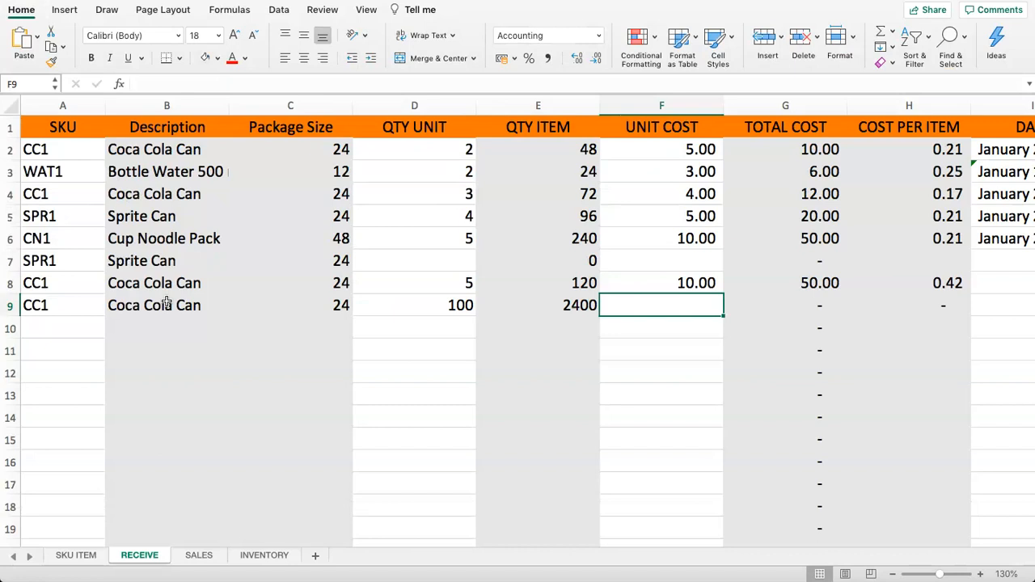
# Set the UNIT COST of the new CC1 entry in row 9 to 1000 and check its calculated cells
pyautogui.write('1000')
pyautogui.press('Return')
pyautogui.press('Up')
pyautogui.press('Right')
pyautogui.press('Right')
pyautogui.press('Right')
pyautogui.hscroll(3, 166, 301)
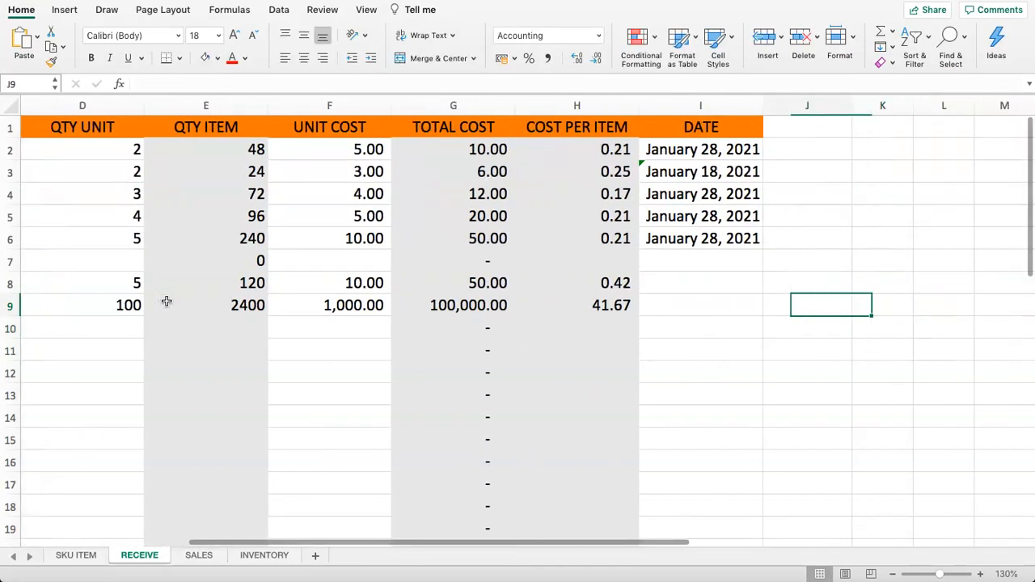
# Examine the CC1 row on the INVENTORY sheet, from its purchase quantities across to ESTIMATE STOCK VALUE
pyautogui.click(388, 306)
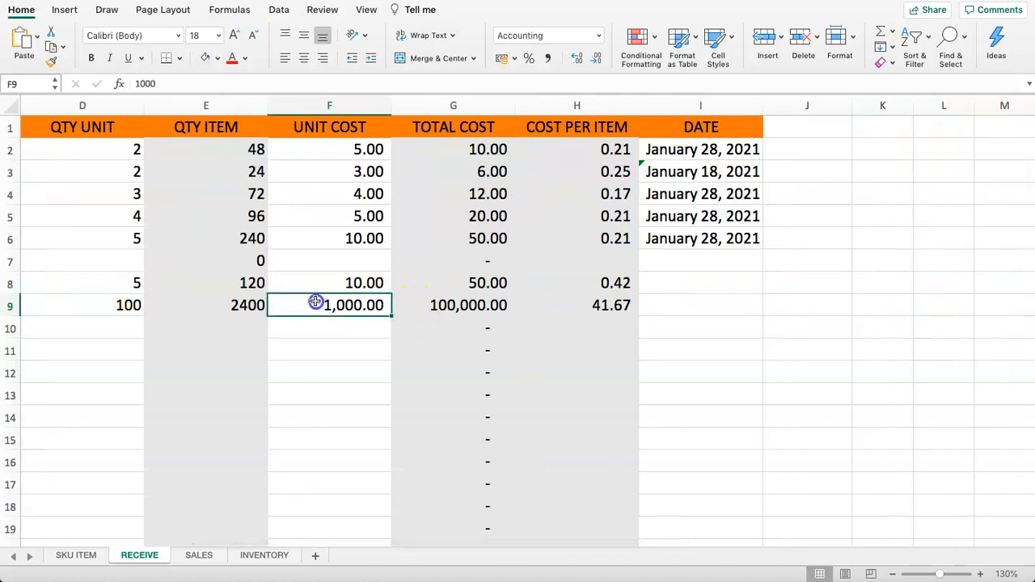
pyautogui.click(260, 556)
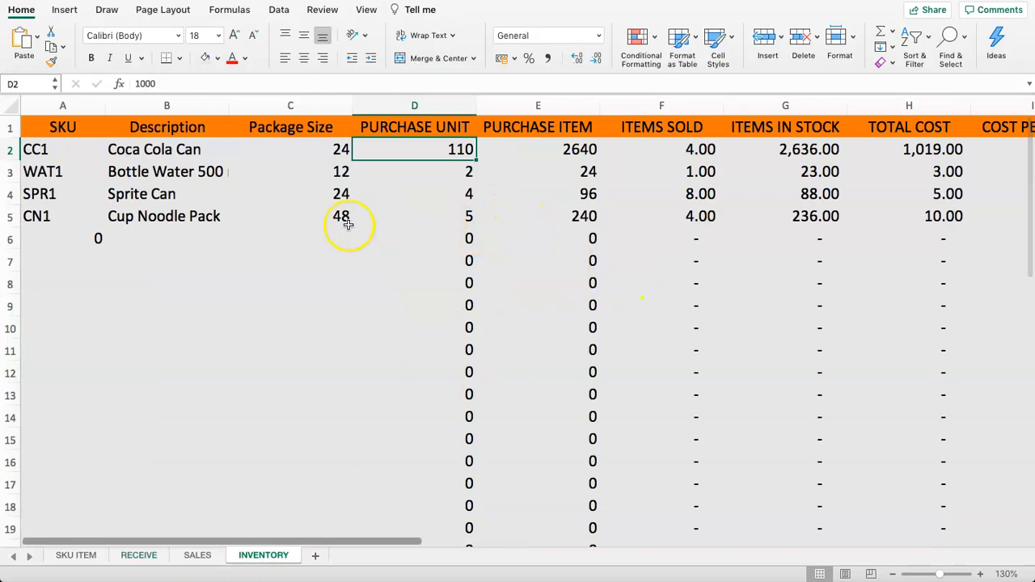
pyautogui.click(284, 212)
pyautogui.click(342, 152)
pyautogui.press('Right')
pyautogui.press('Right')
pyautogui.press('Right')
pyautogui.press('Right')
pyautogui.press('Right')
pyautogui.press('Right')
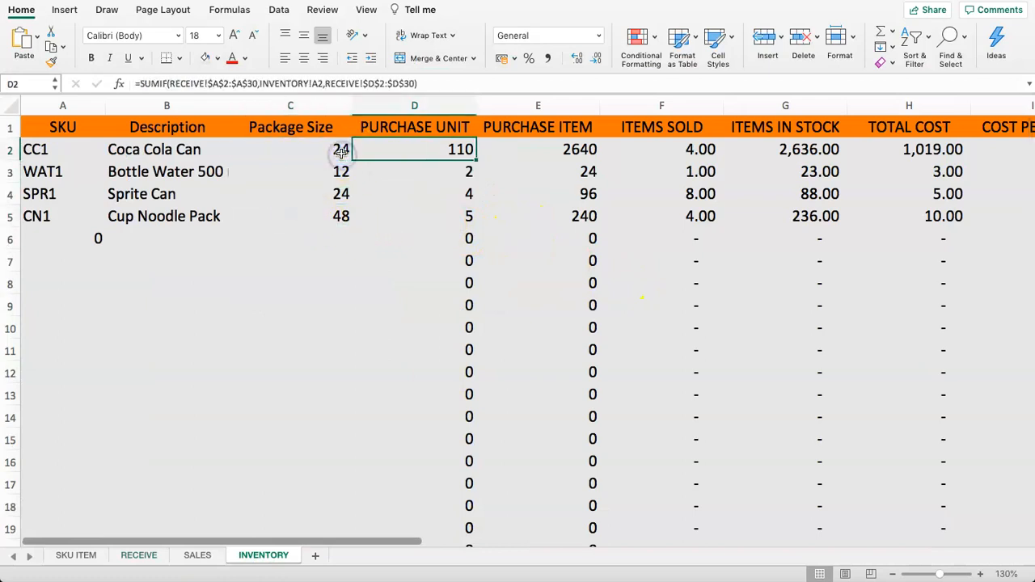
pyautogui.press('Right')
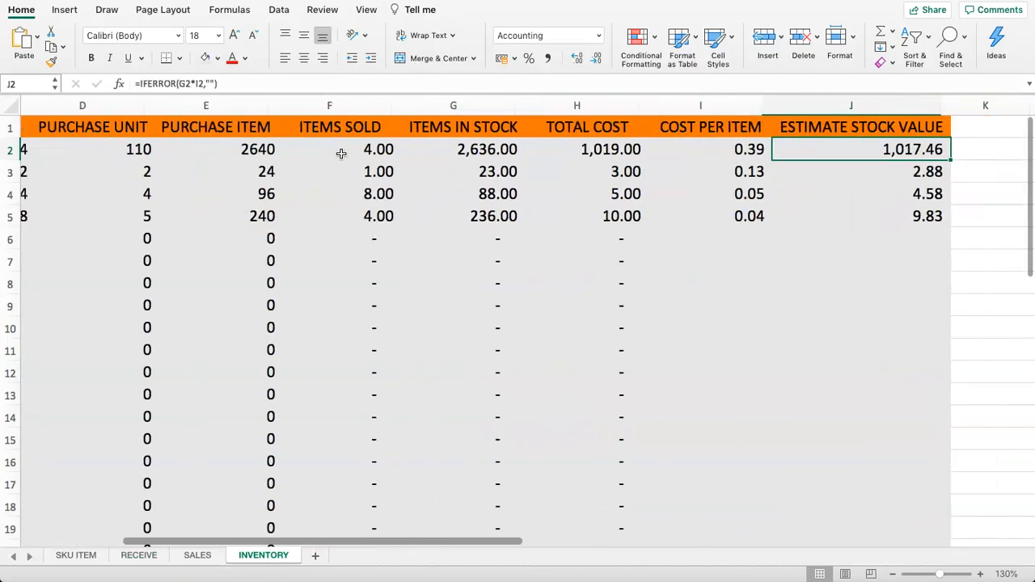
# Go back along the CC1 row and check its Package Size, PURCHASE ITEM and PURCHASE UNIT cells
pyautogui.press('Left')
pyautogui.press('Left')
pyautogui.press('Left')
pyautogui.press('Left')
pyautogui.press('Left')
pyautogui.press('Left')
pyautogui.press('Left')
pyautogui.press('Left')
pyautogui.press('Left')
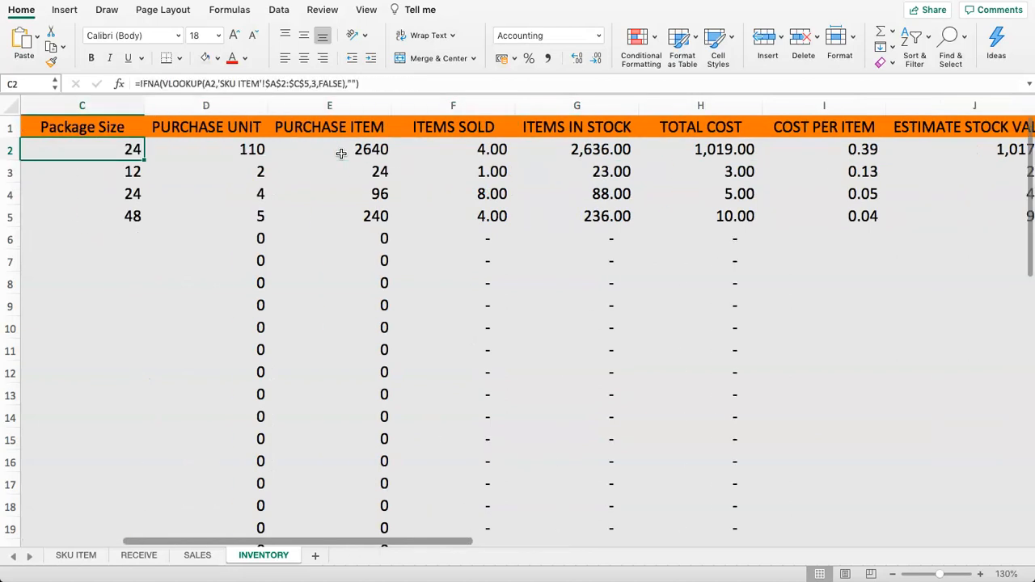
pyautogui.click(514, 157)
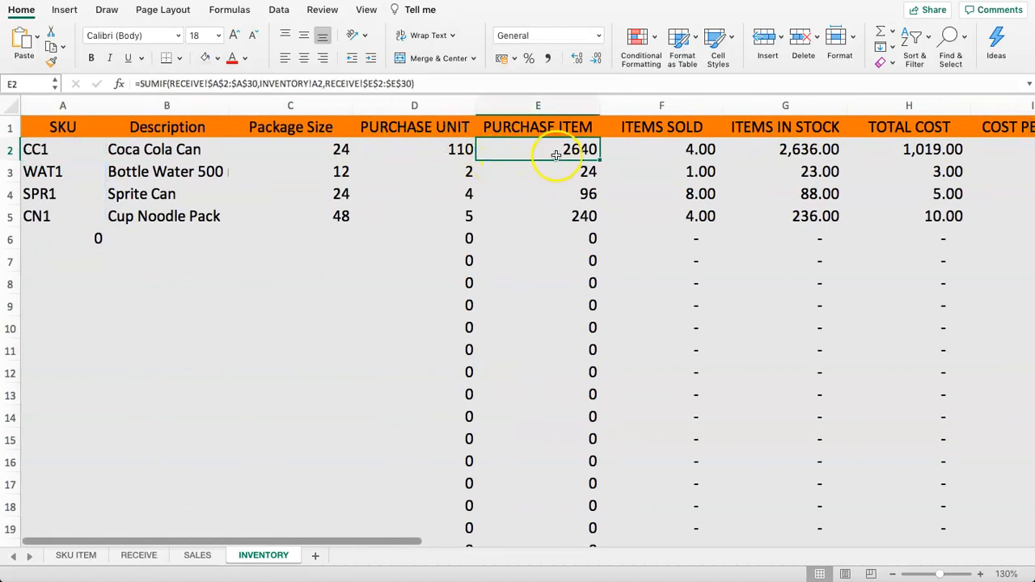
pyautogui.click(440, 152)
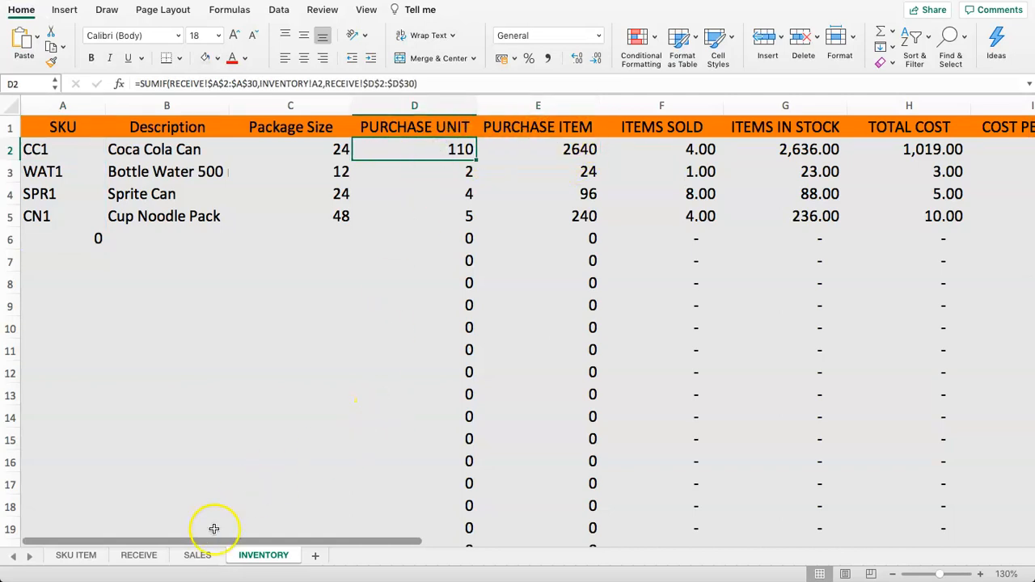
# On the SALES sheet, set the QTY ITEM SOLD of the CC1 sale in row 2 to 2000
pyautogui.click(197, 555)
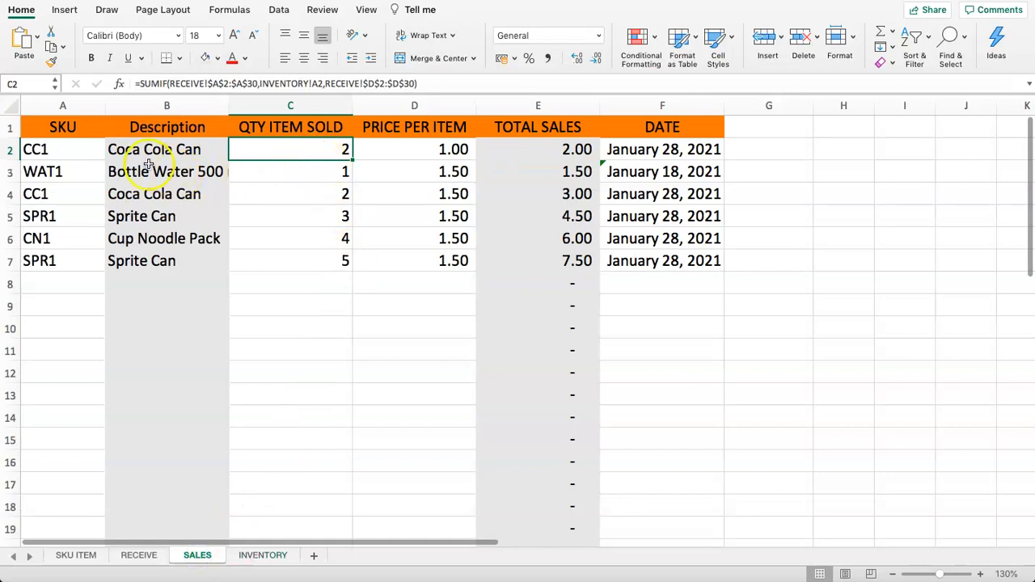
pyautogui.click(322, 152)
pyautogui.write('2000')
pyautogui.press('Return')
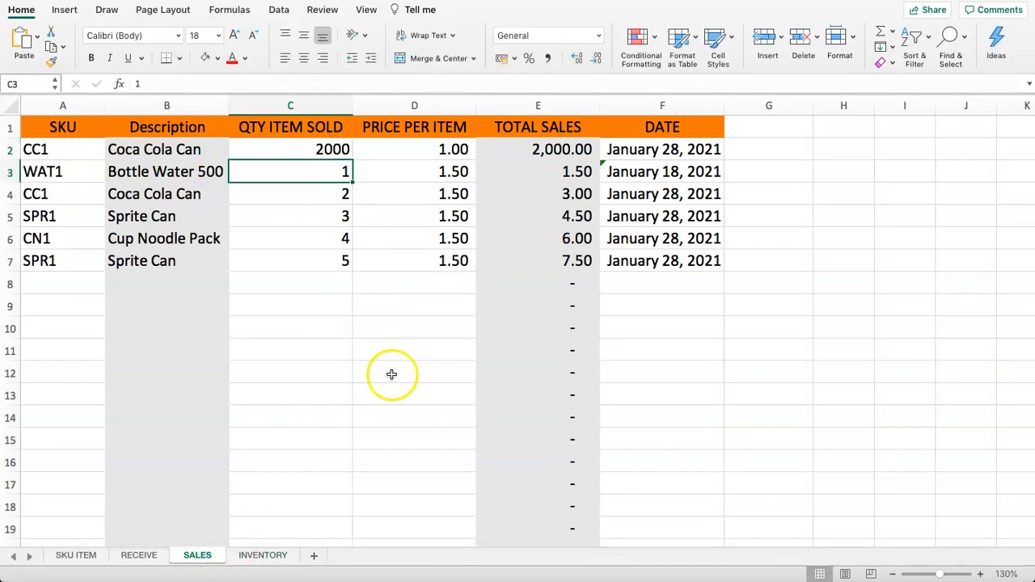
# Check the CC1 row on the INVENTORY sheet, from ITEMS SOLD and ITEMS IN STOCK through ESTIMATE STOCK VALUE
pyautogui.click(246, 557)
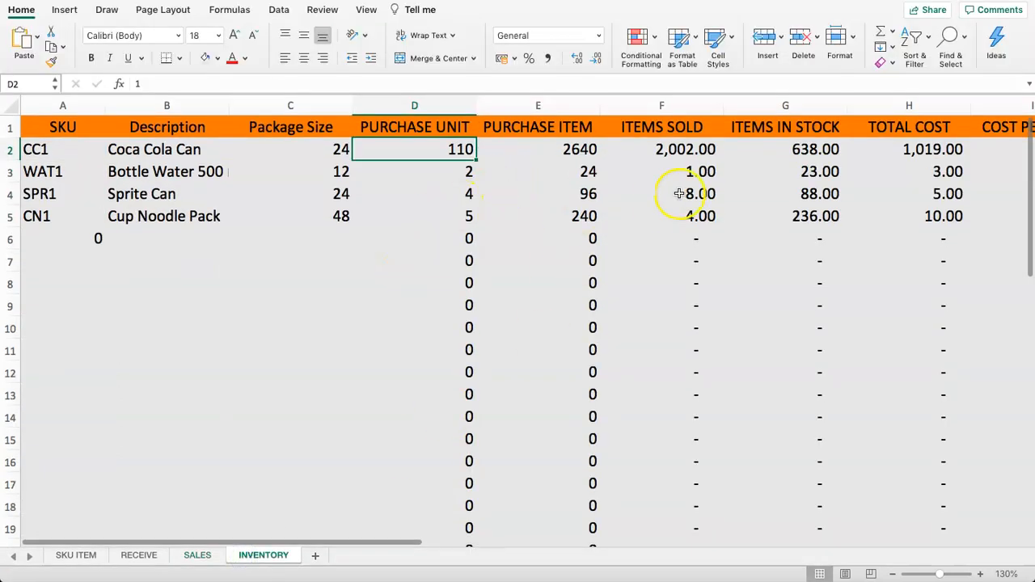
pyautogui.click(650, 152)
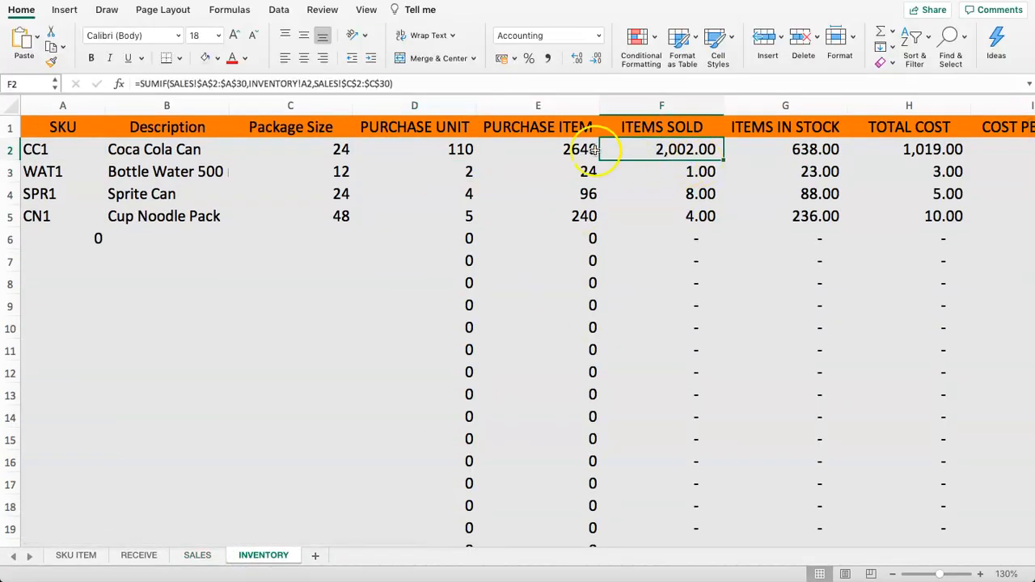
pyautogui.click(790, 149)
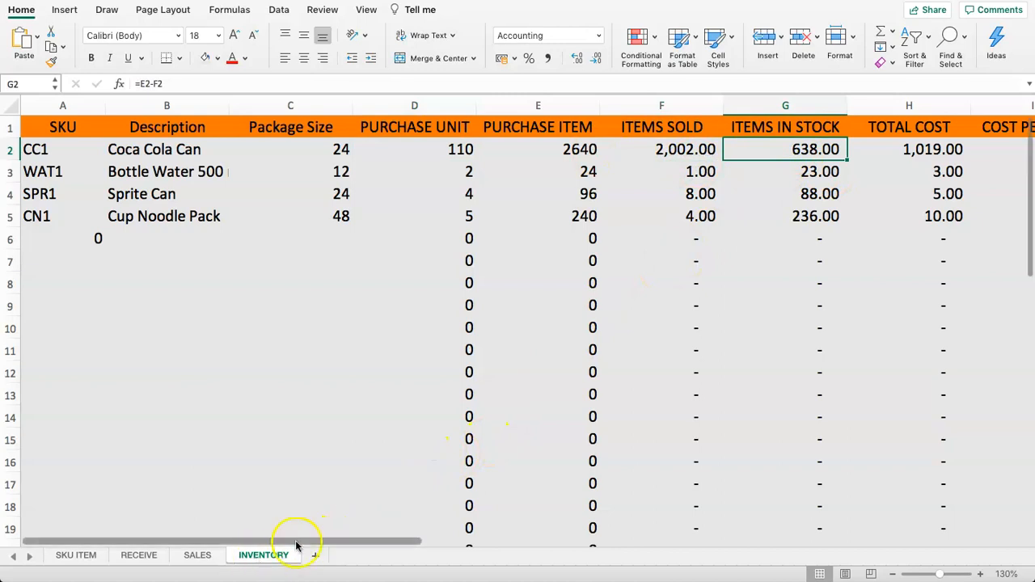
pyautogui.press('Right')
pyautogui.press('Right')
pyautogui.press('Right')
pyautogui.press('Right')
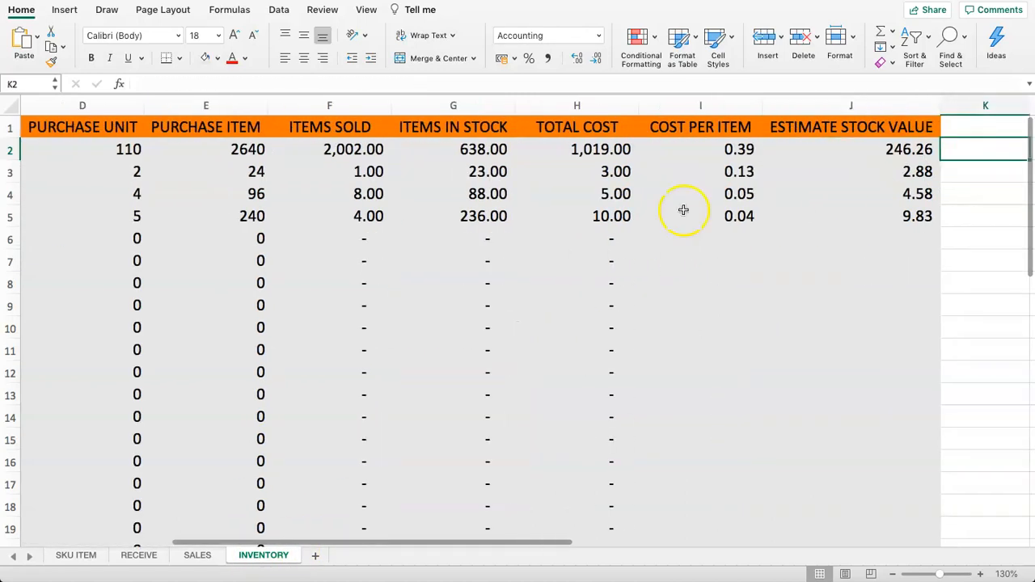
# Remove both decimal places from the ITEMS SOLD and ITEMS IN STOCK cells F2:G30
pyautogui.moveTo(340, 151); pyautogui.dragTo(473, 467)
pyautogui.scroll(5, 420, 194)
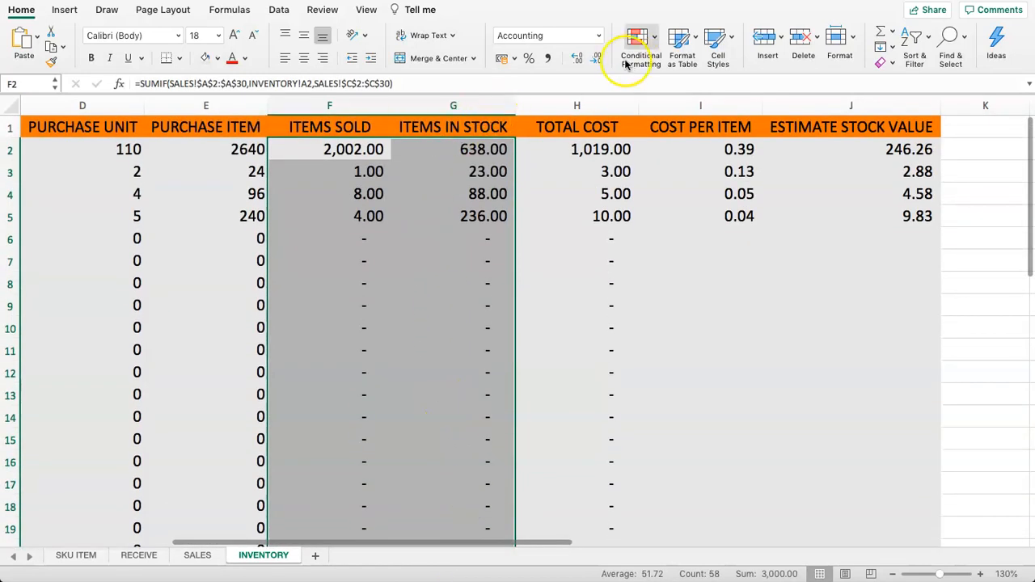
pyautogui.click(599, 59)
pyautogui.click(599, 59)
pyautogui.moveTo(376, 152); pyautogui.dragTo(361, 177)
pyautogui.click(450, 175)
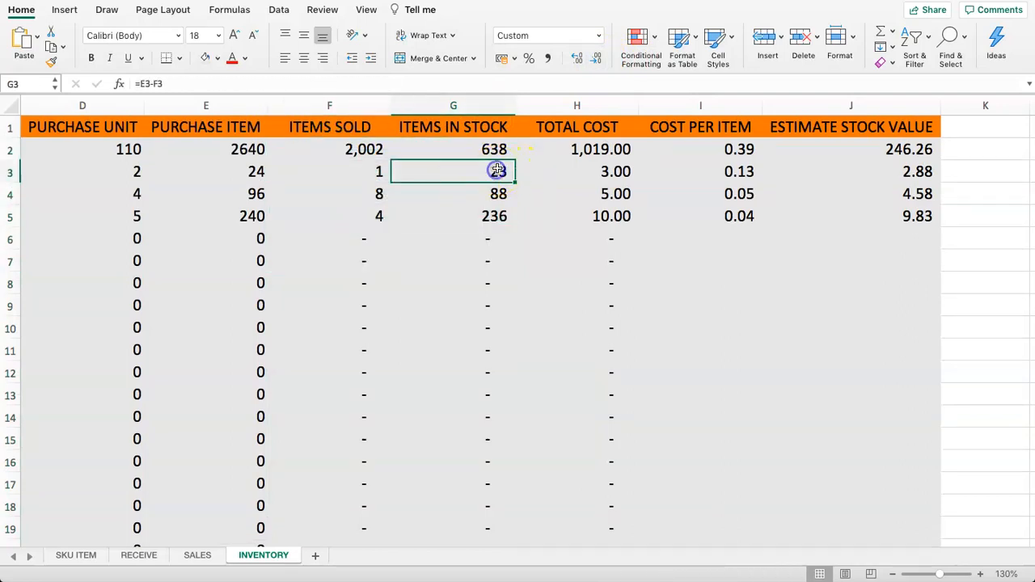